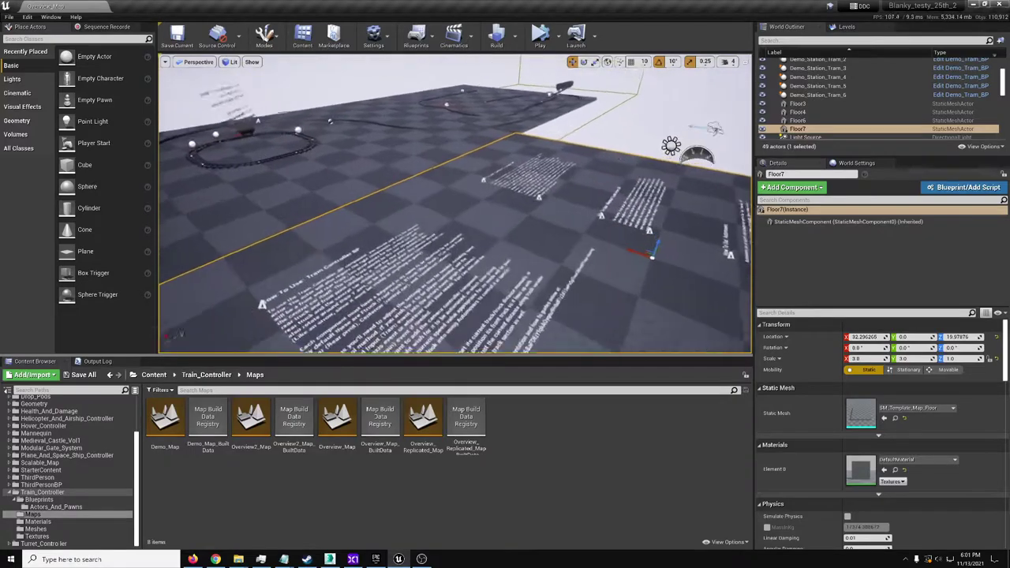
- Open the Overview_Map level from the Train_Controller Maps folder
right_drag(456, 203, 426, 209)
right_drag(511, 115, 511, 115)
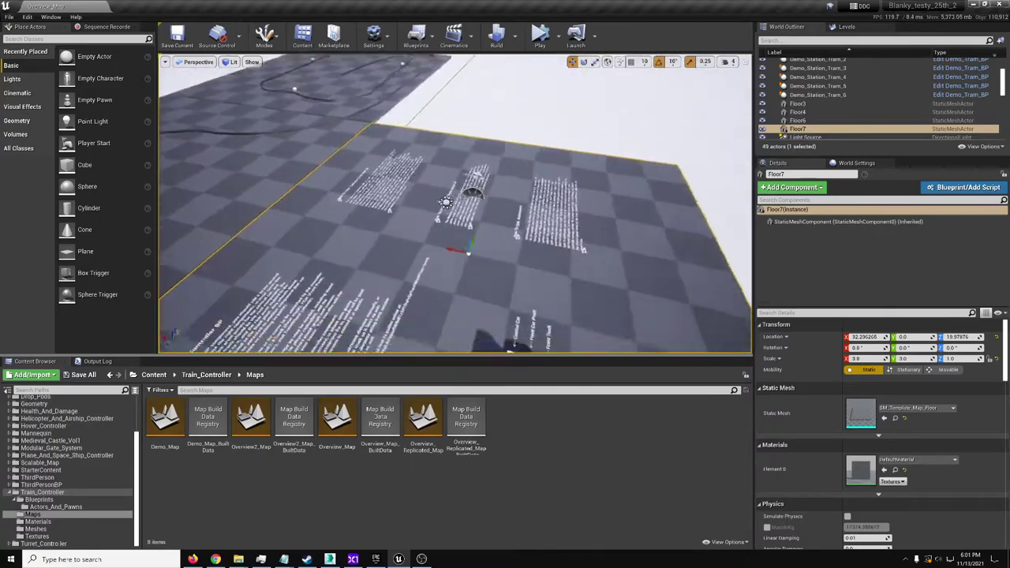
right_drag(456, 204, 600, 207)
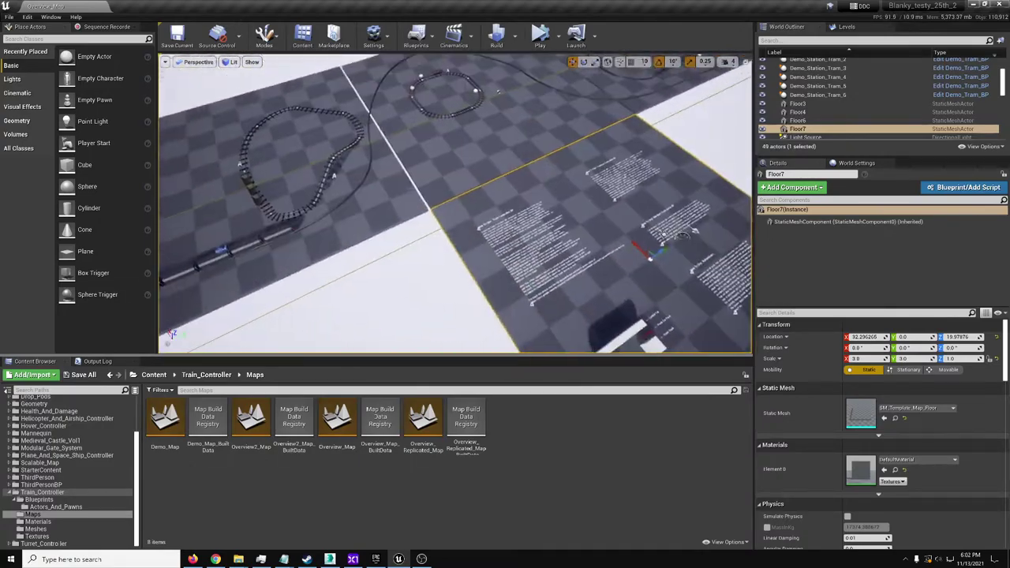
right_drag(367, 252, 367, 253)
click(206, 375)
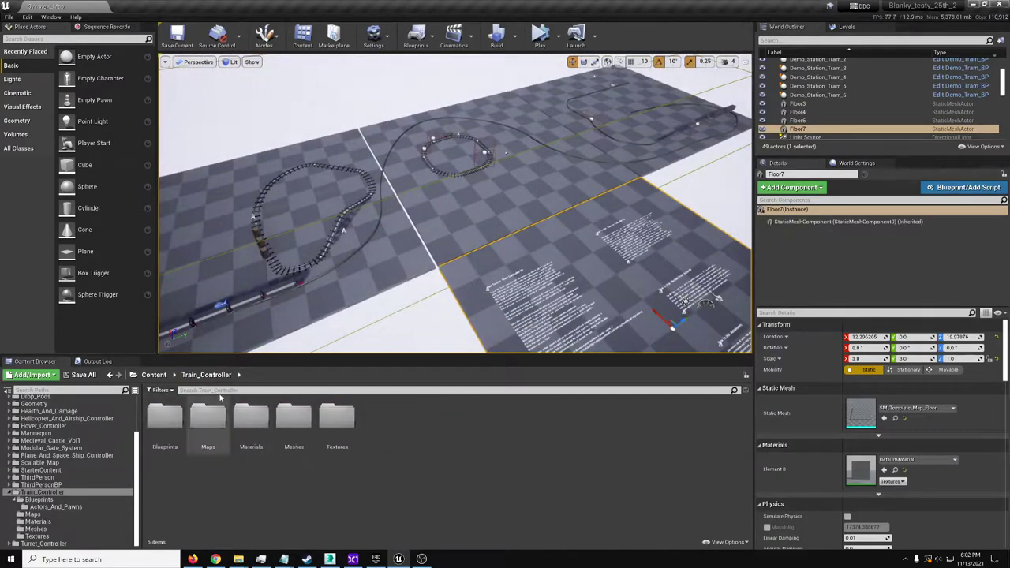
double_click(208, 416)
click(337, 419)
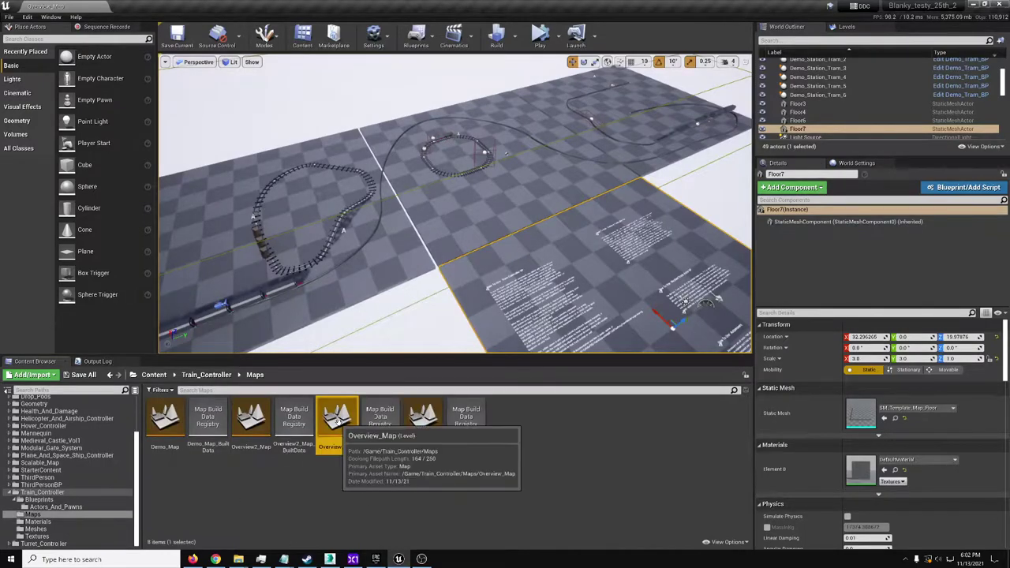
double_click(337, 418)
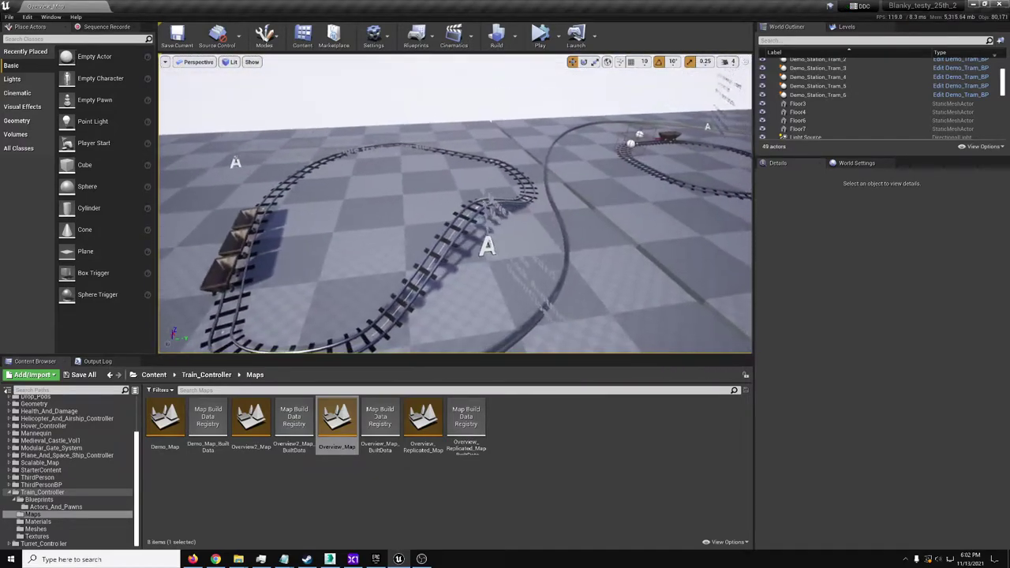
- Select the player tram on the track and locate its blueprint asset in the Actors_And_Pawns folder
mouse_move(455, 203)
right_down()
mouse_move(560, 203)
mouse_move(607, 252)
mouse_move(455, 203)
right_up()
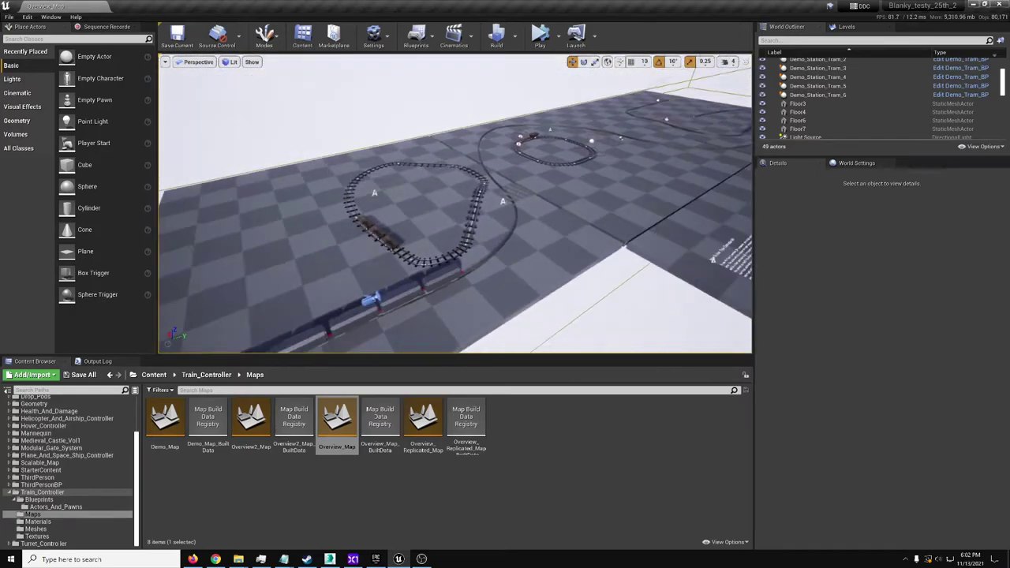
right_drag(447, 299, 447, 299)
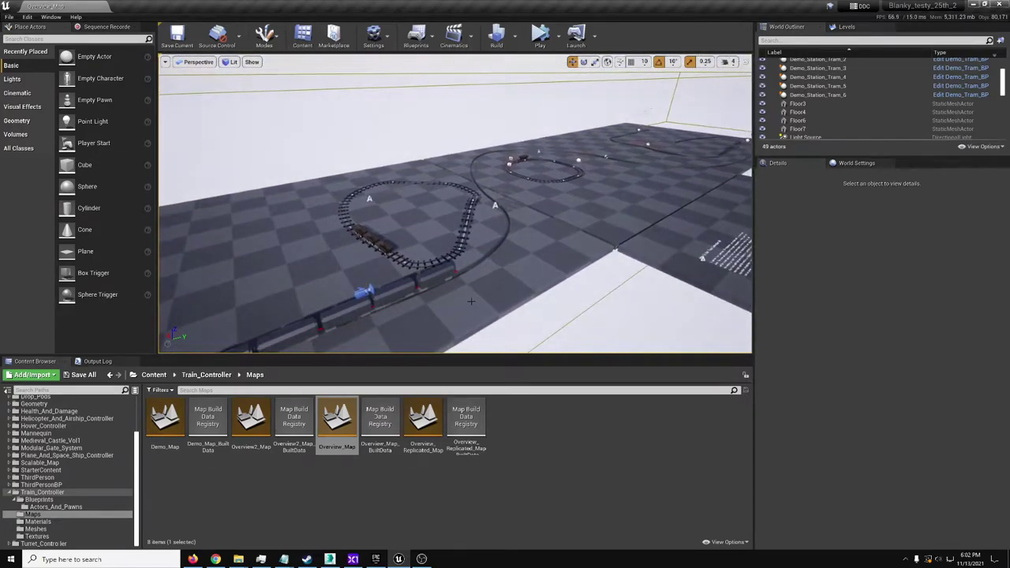
click(363, 292)
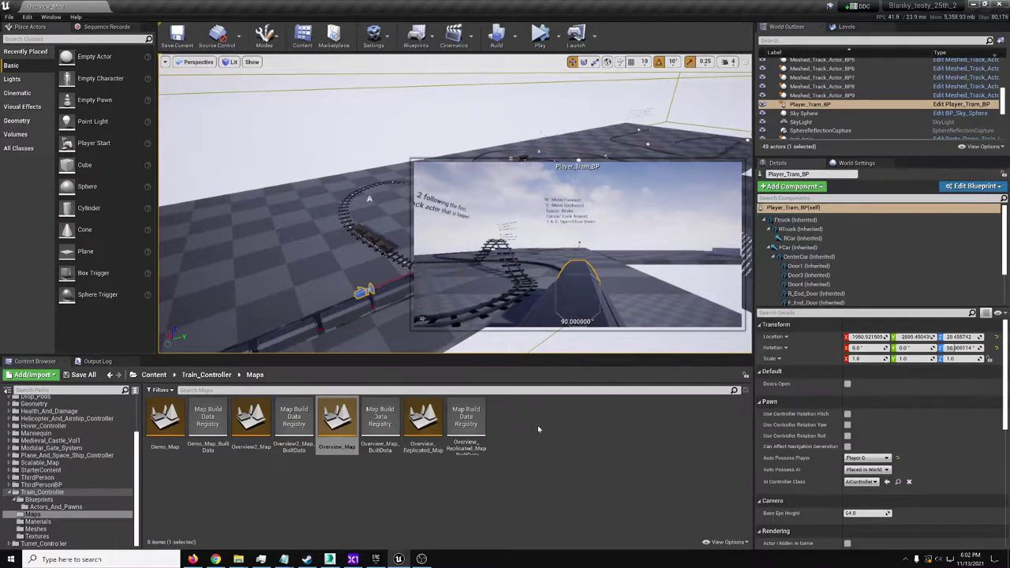
key(ctrl+b)
click(487, 458)
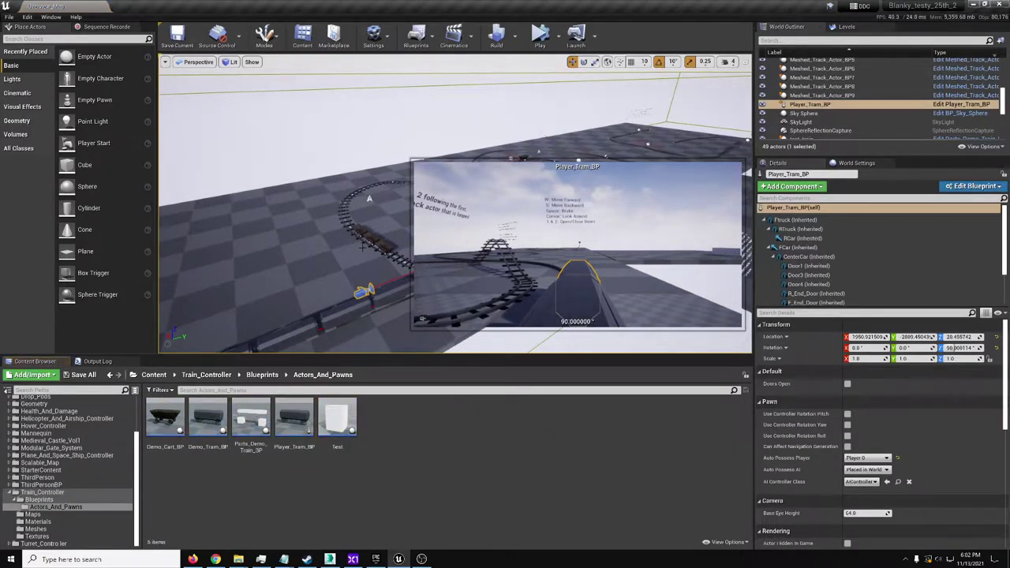
- Select the demo cart next to the player tram on the looped track to examine it
right_drag(363, 247, 383, 267)
click(361, 297)
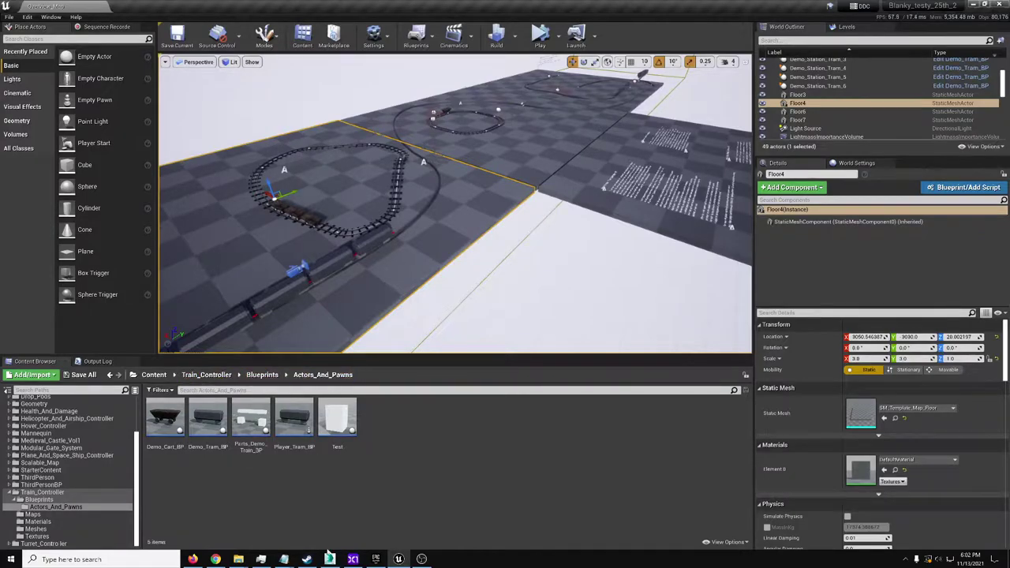
mouse_move(395, 281)
right_down()
mouse_move(385, 284)
mouse_move(400, 271)
right_up()
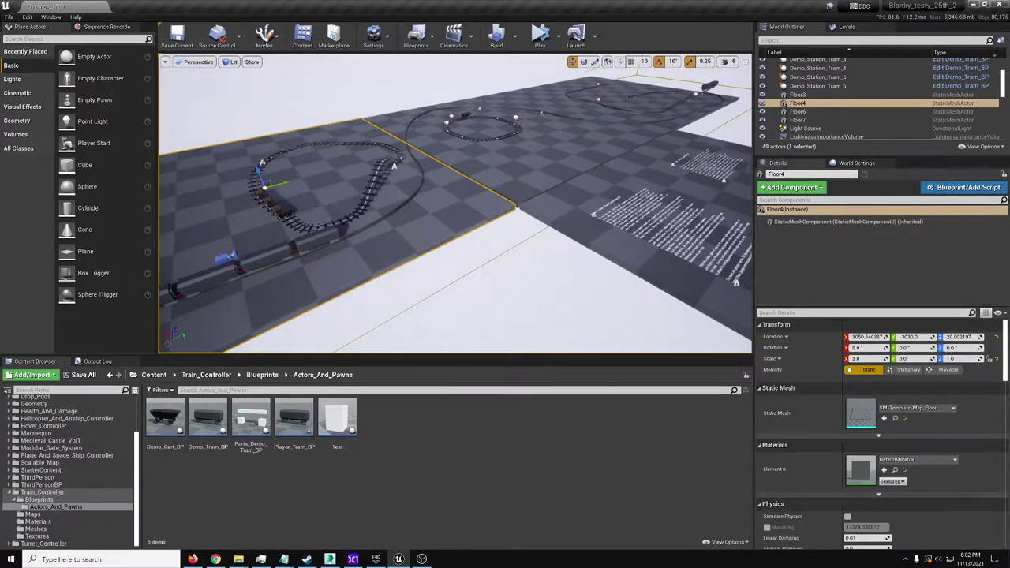
click(282, 209)
mouse_move(282, 208)
right_down()
mouse_move(260, 221)
mouse_move(273, 224)
mouse_move(280, 212)
right_up()
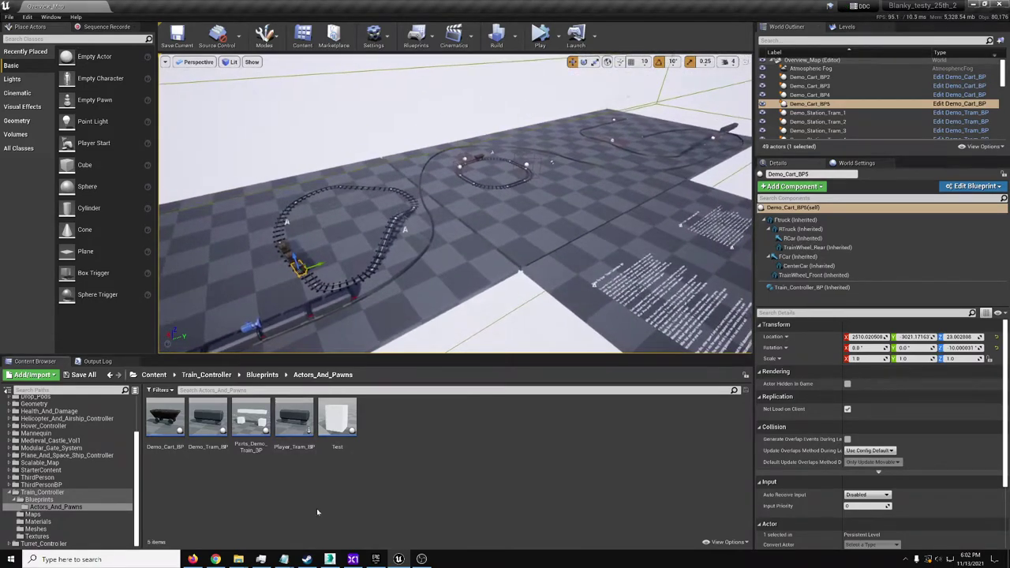
- Create a Pawn blueprint class named Player_Testy_Car_Bp in Actors_And_Pawns and open it, then return to the level
right_click(297, 498)
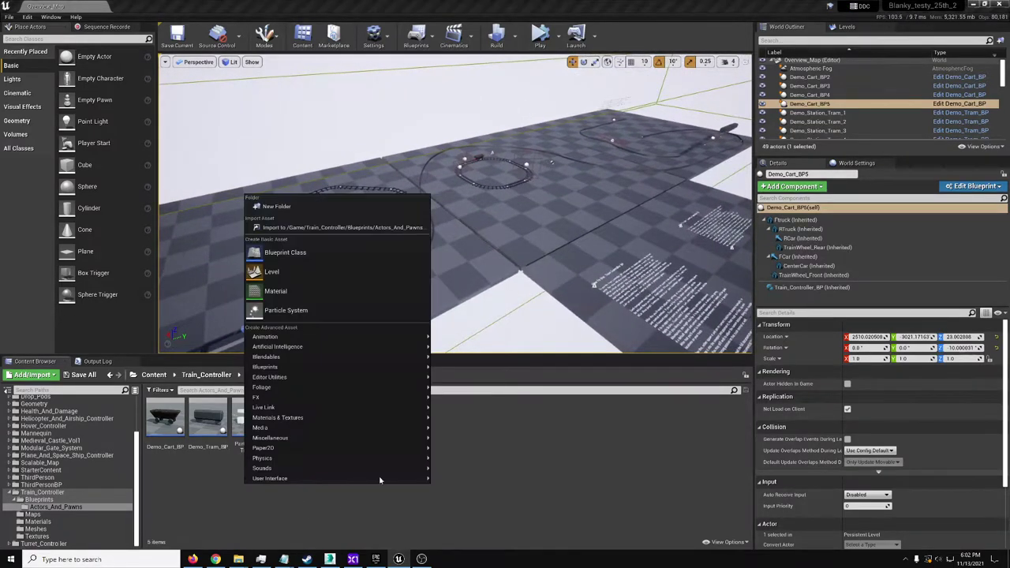
click(319, 253)
click(422, 238)
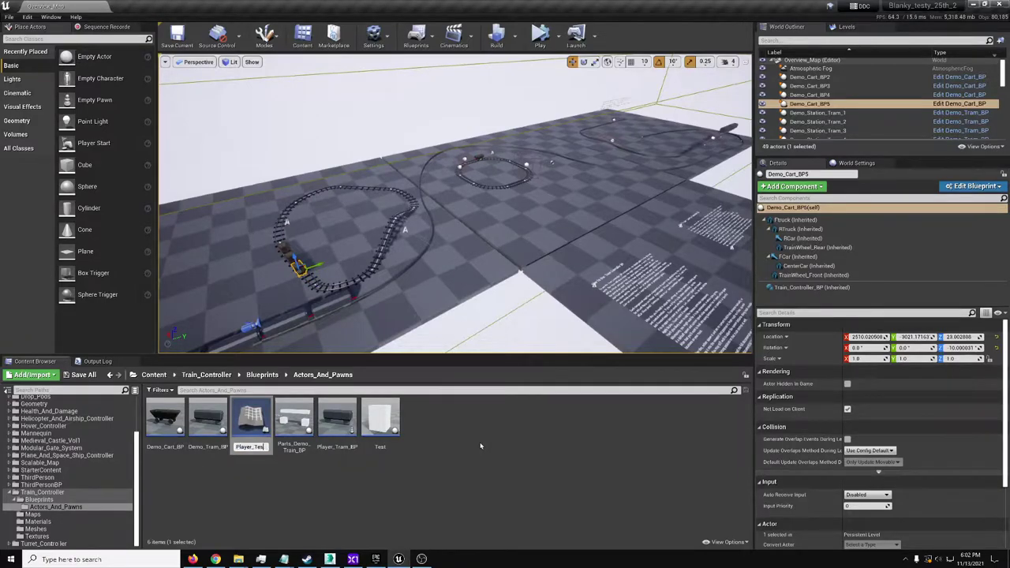
text(Player_Testy_Car_Bp)
key(Return)
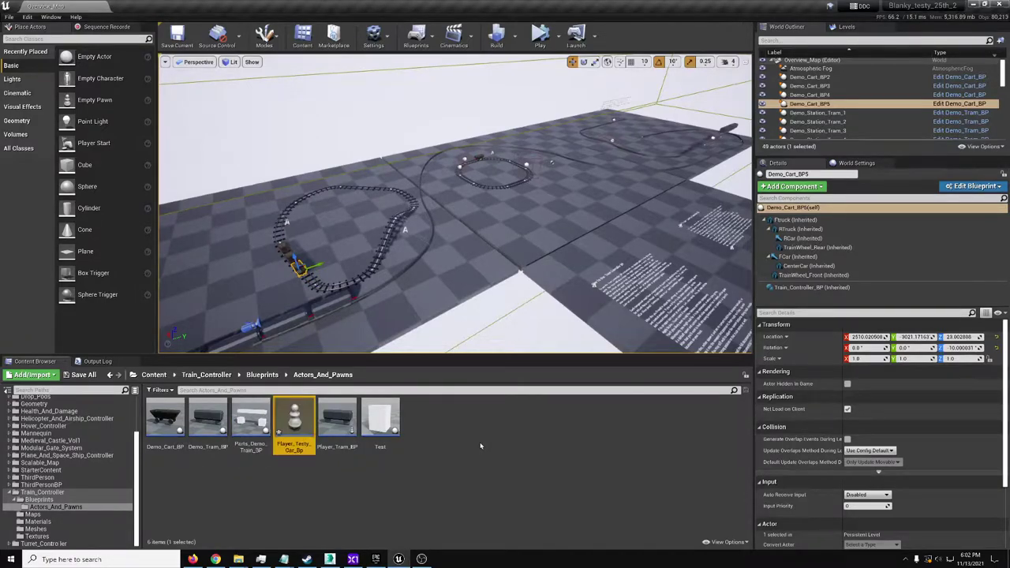
key(Return)
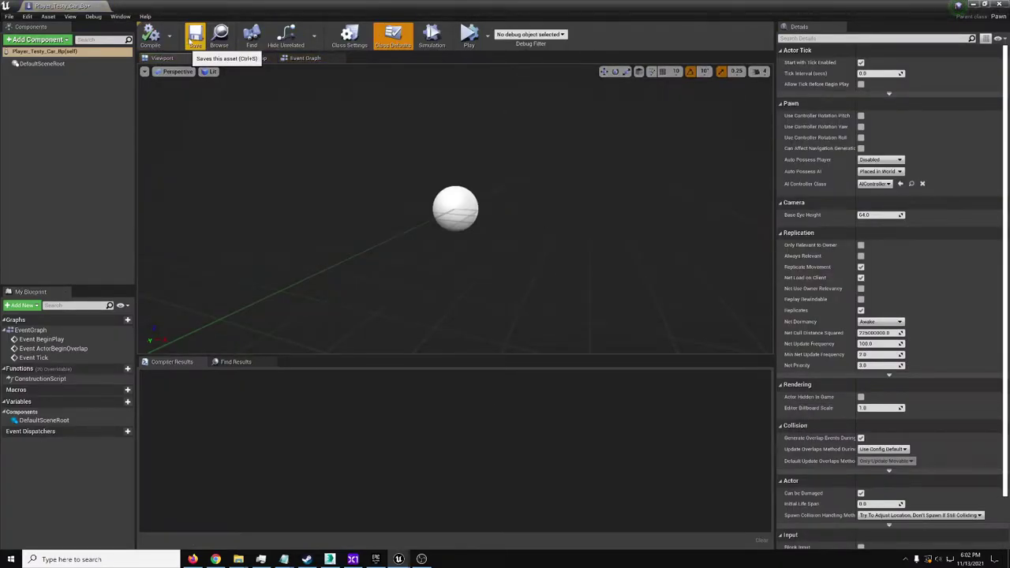
click(974, 5)
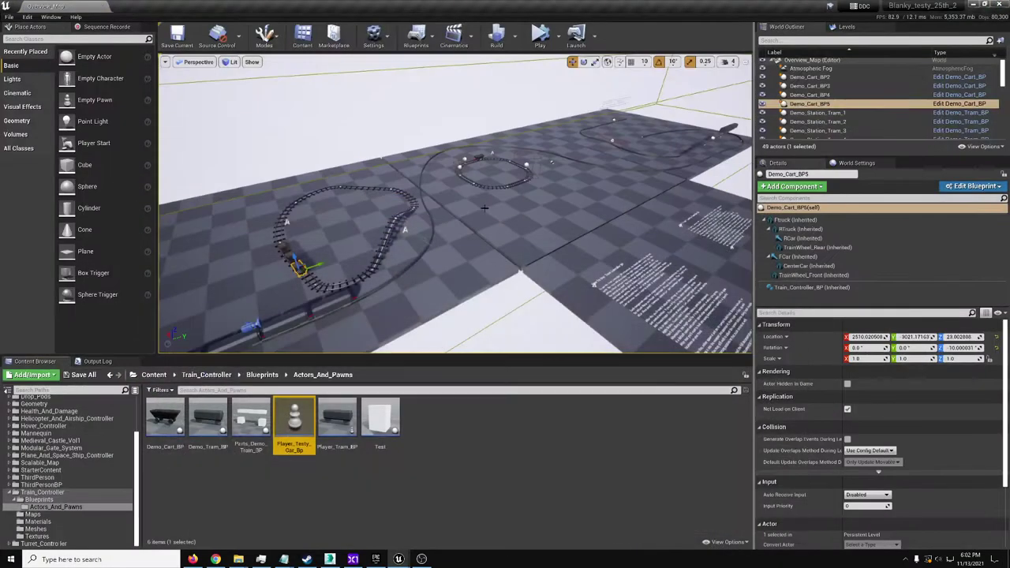
- Open the Demo_Cart_BP blueprint and view its cart model in the viewport
right_drag(744, 191, 698, 192)
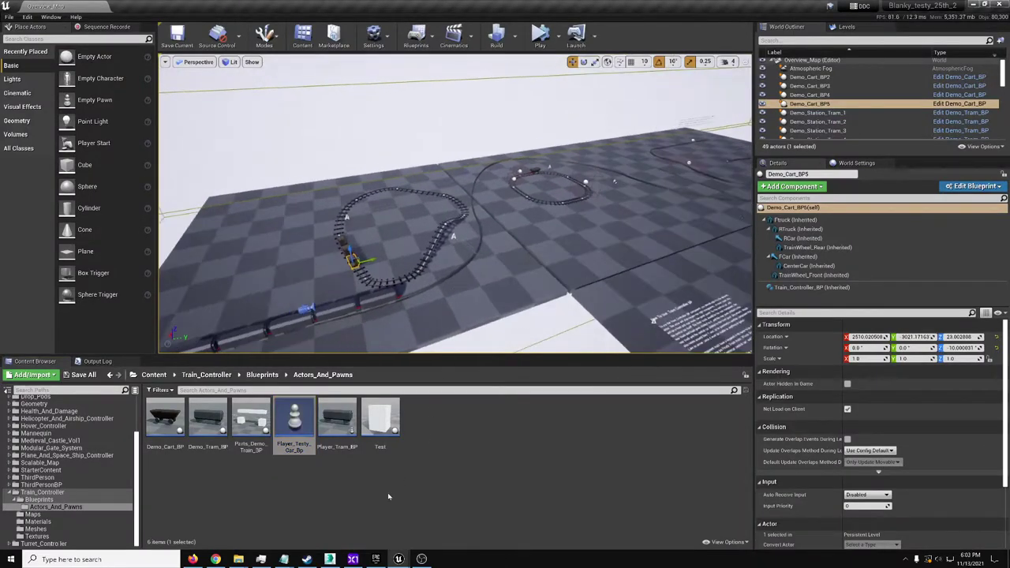
double_click(165, 419)
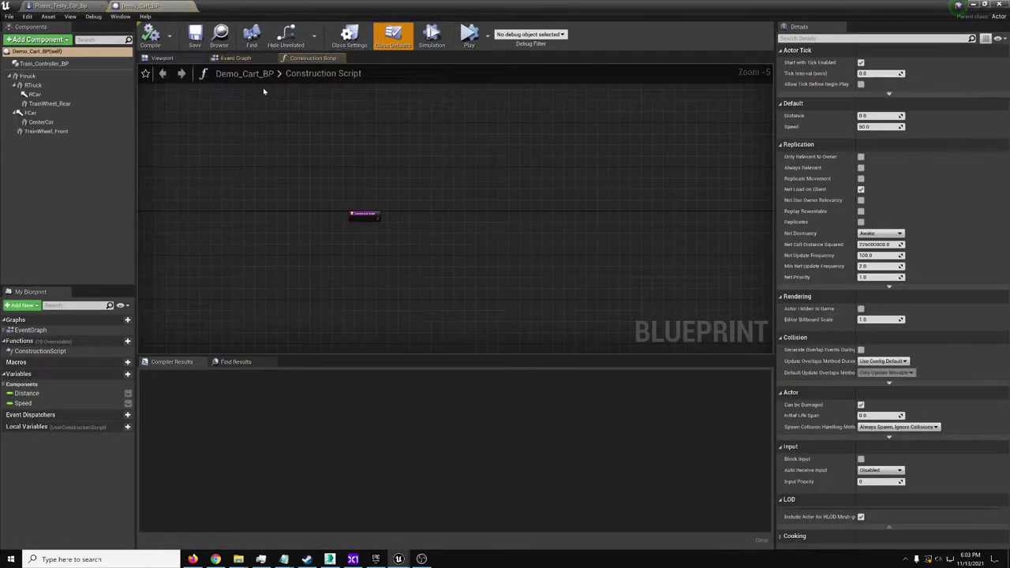
click(162, 59)
mouse_move(455, 209)
right_down()
mouse_move(455, 253)
mouse_move(473, 229)
mouse_move(461, 197)
right_up()
drag(537, 237, 552, 233)
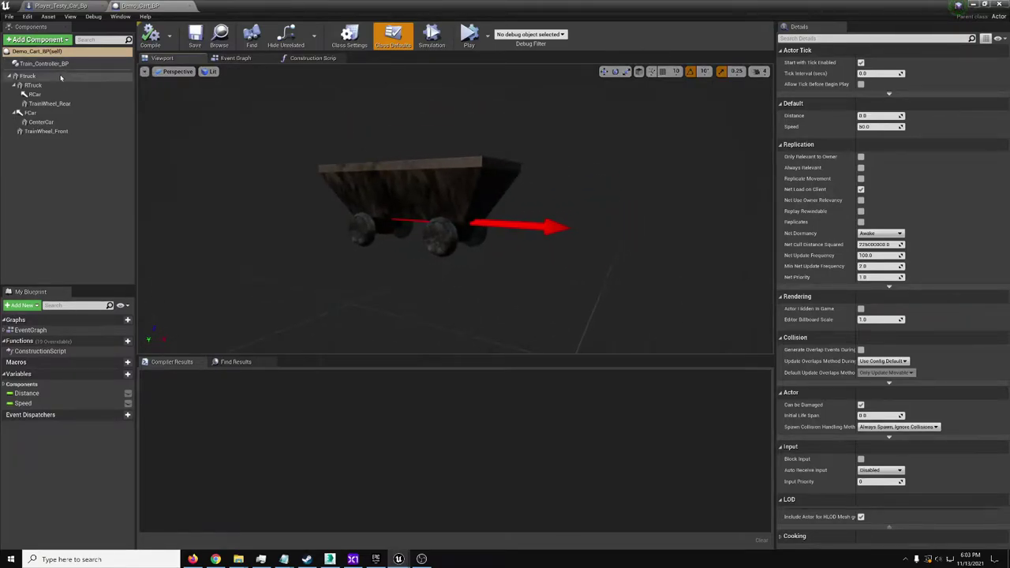
- Examine the cart's Ftruck and CenterCar meshes up close in the blueprint viewport
click(49, 76)
right_drag(421, 237, 399, 229)
scroll(454, 208, down, 4)
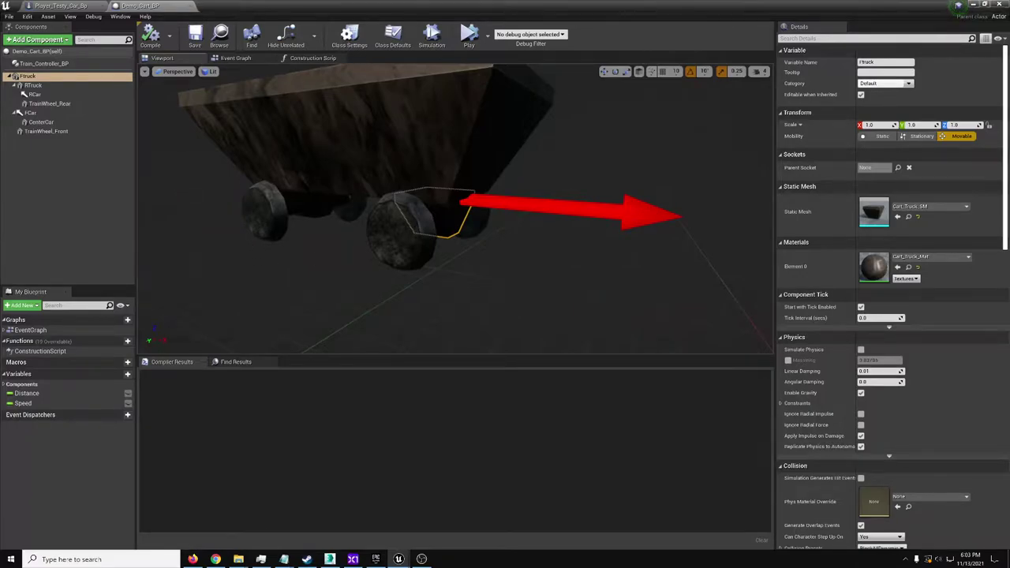
right_drag(446, 212, 506, 217)
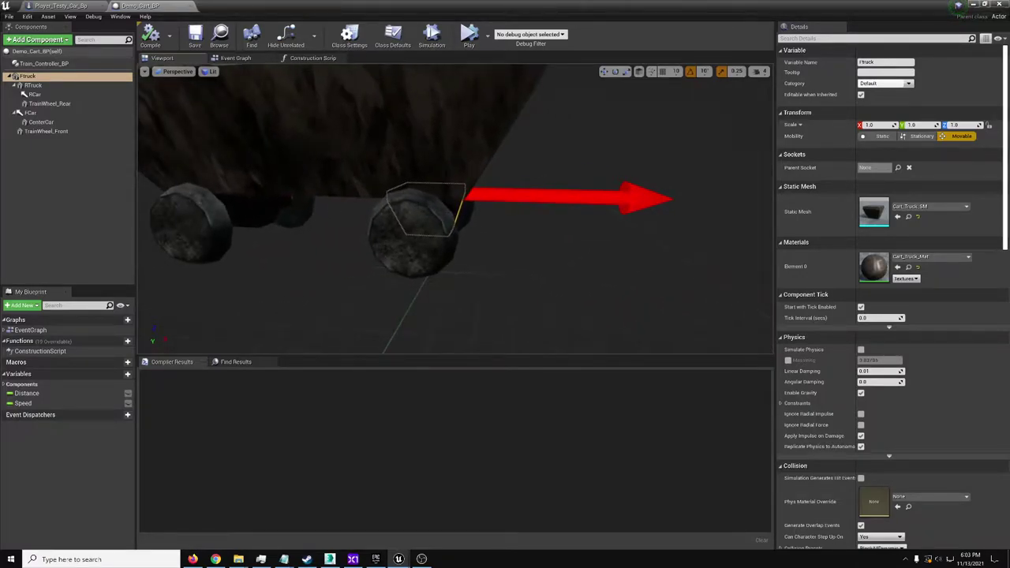
click(272, 210)
right_drag(332, 213, 304, 229)
click(410, 154)
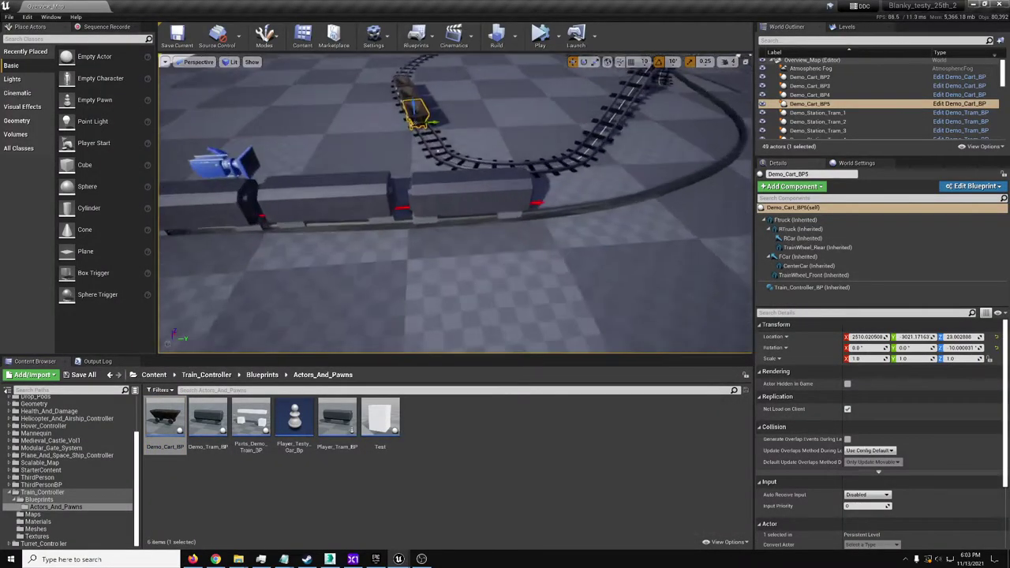
- Look at the carts on the level's looped track and return to the cart model in Demo_Cart_BP
right_drag(562, 170, 562, 115)
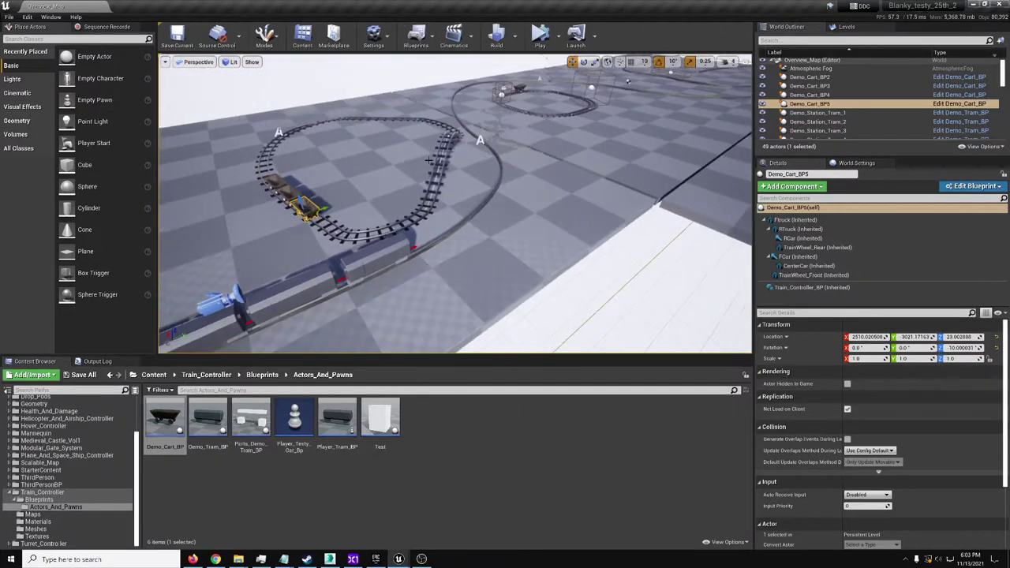
mouse_move(400, 562)
click(439, 505)
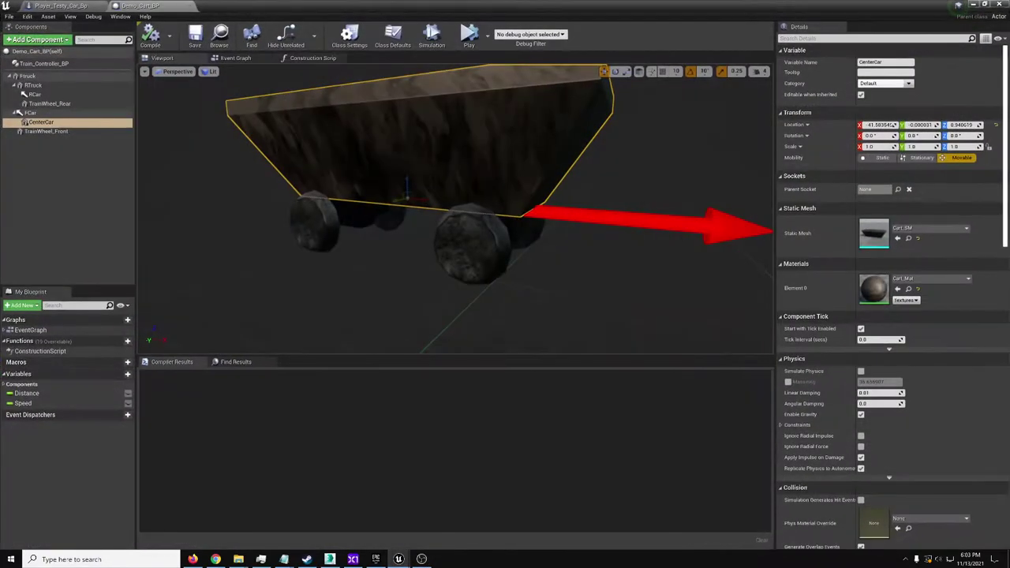
right_drag(384, 178, 364, 214)
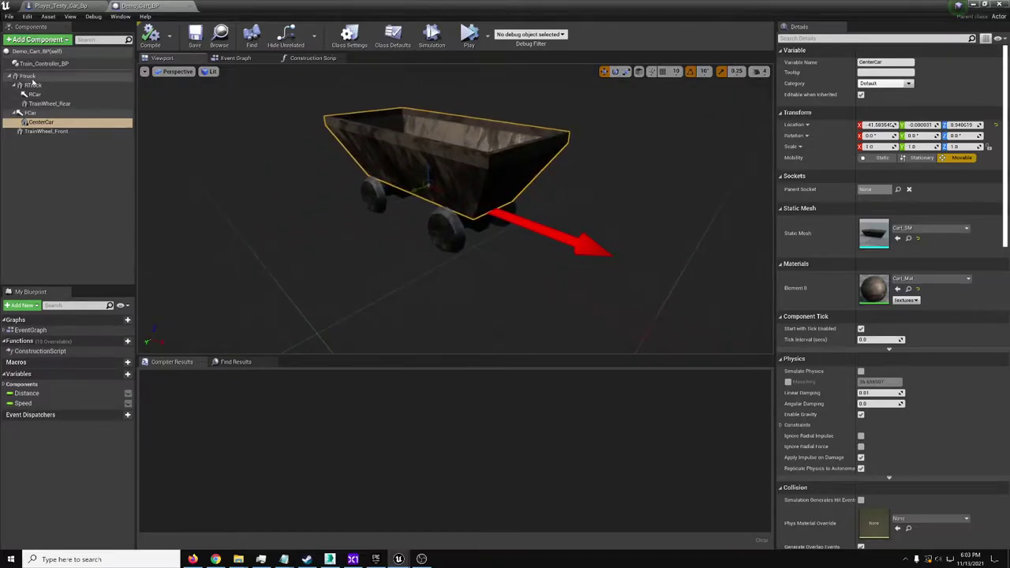
- Examine the cart's Ftruck and RTruck meshes and the FCar and RCar arrows in the component hierarchy
click(18, 76)
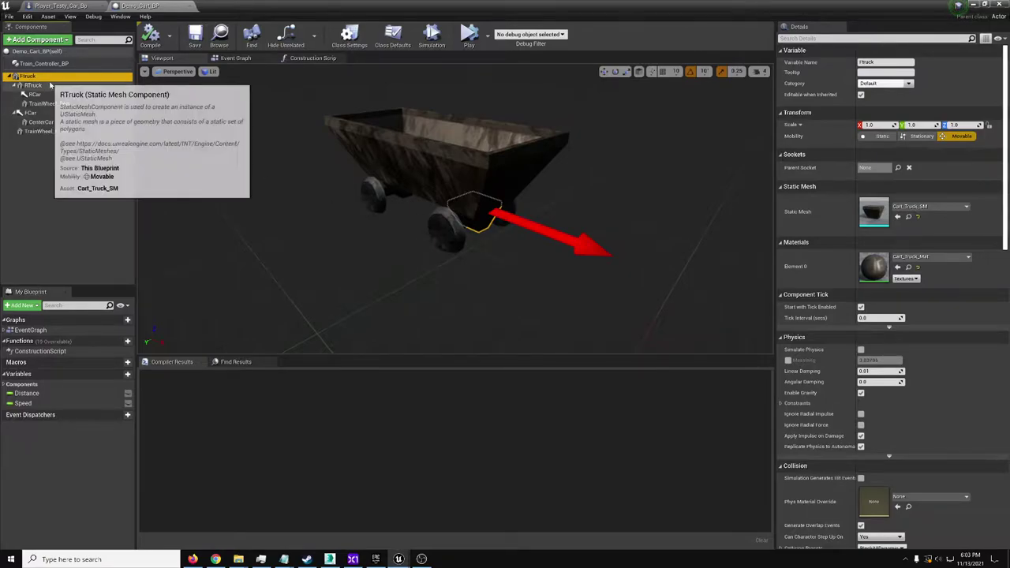
click(47, 86)
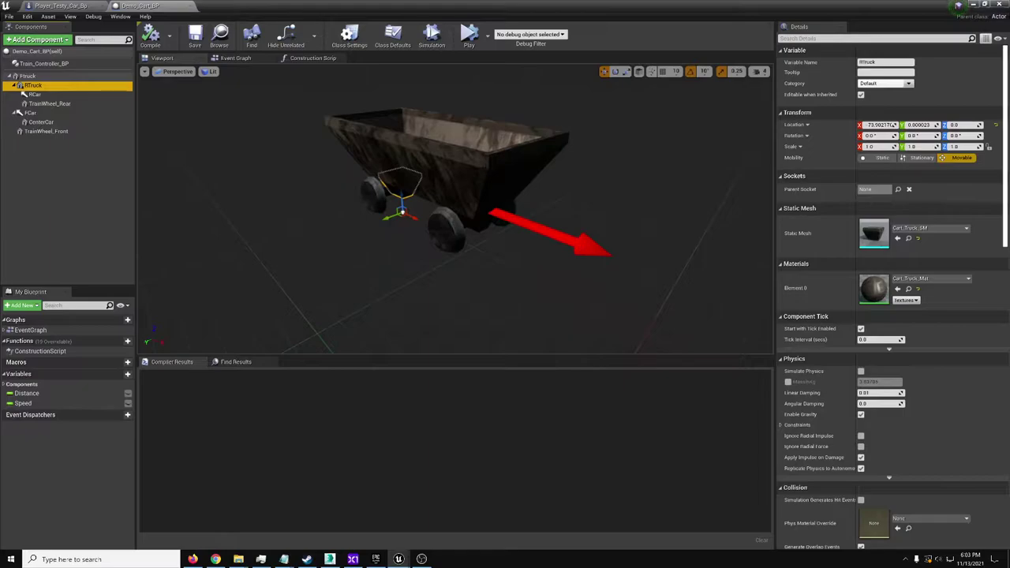
right_drag(379, 237, 438, 229)
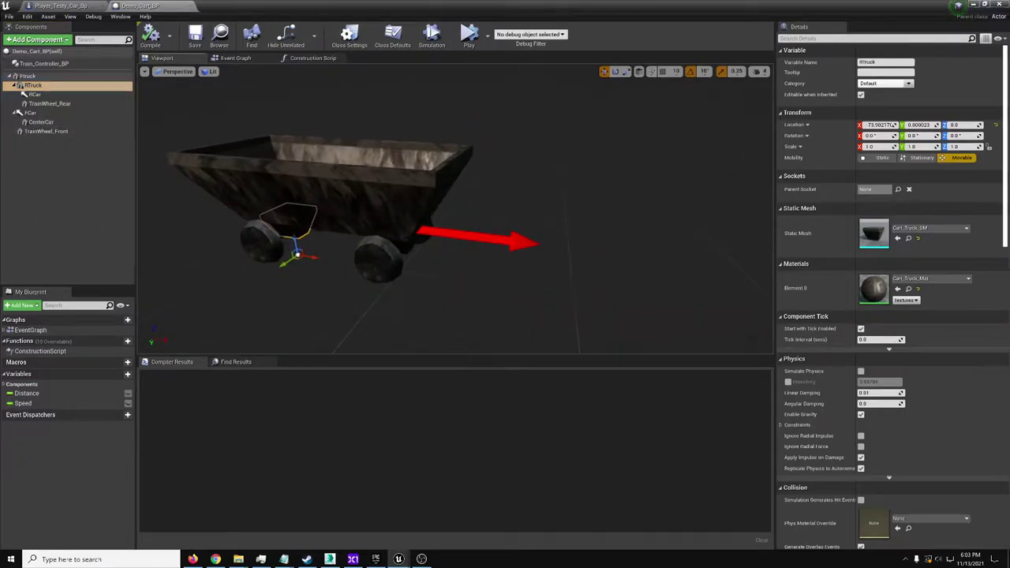
right_drag(395, 229, 388, 264)
click(24, 113)
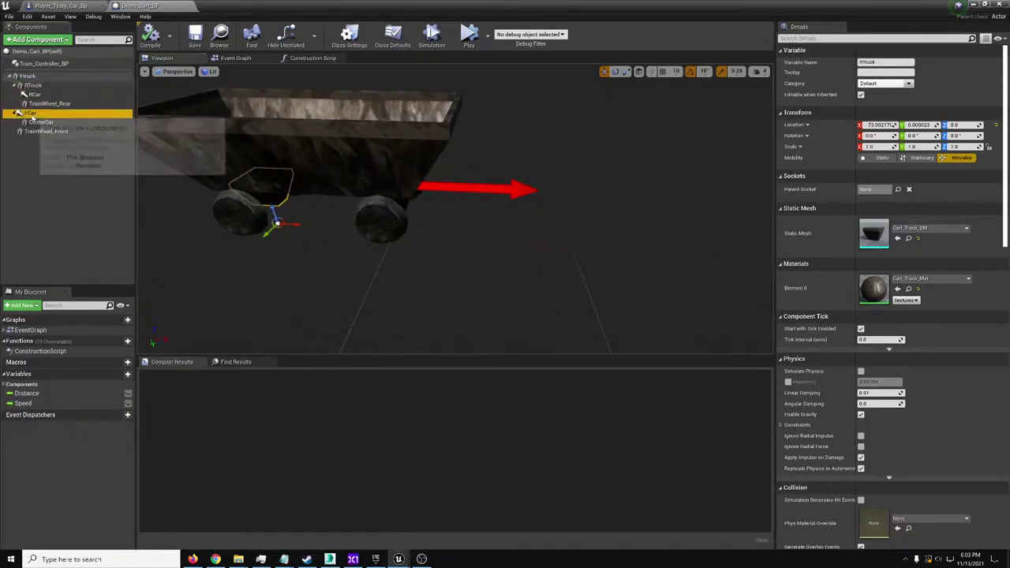
click(23, 95)
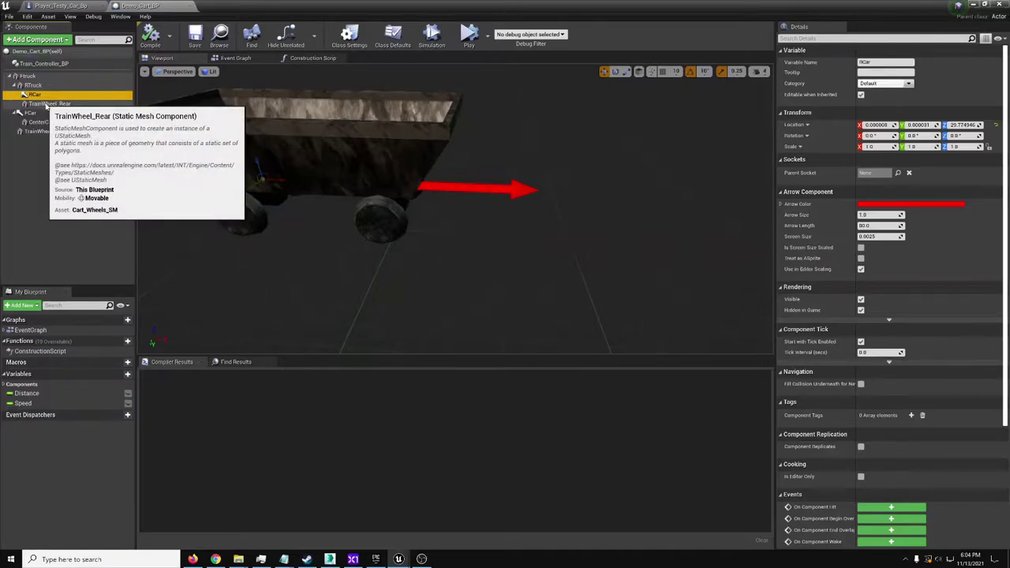
drag(40, 103, 32, 93)
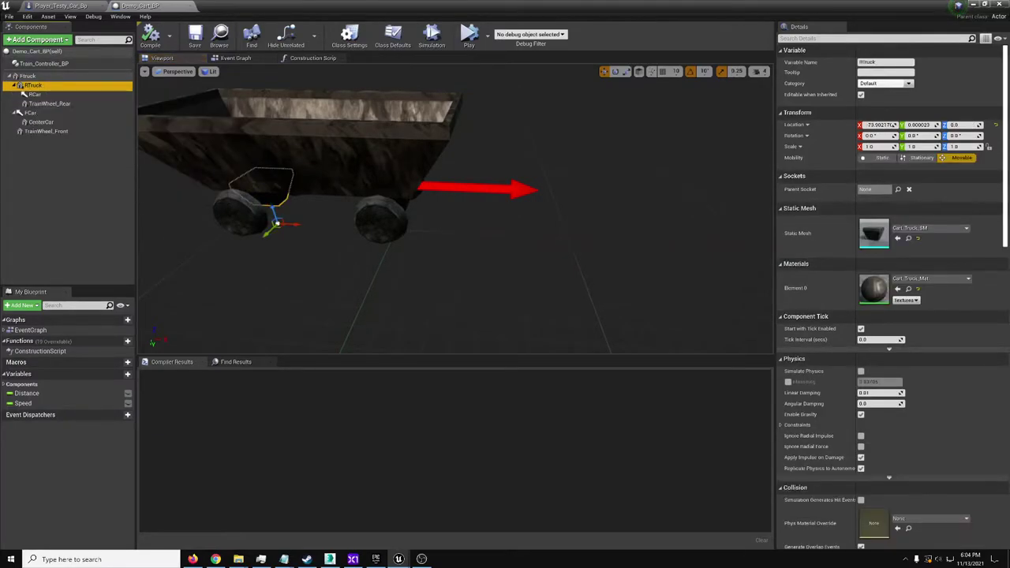
- Examine how the TrainWheel_Front and TrainWheel_Rear meshes are parented under the front and rear trucks
click(14, 85)
click(16, 95)
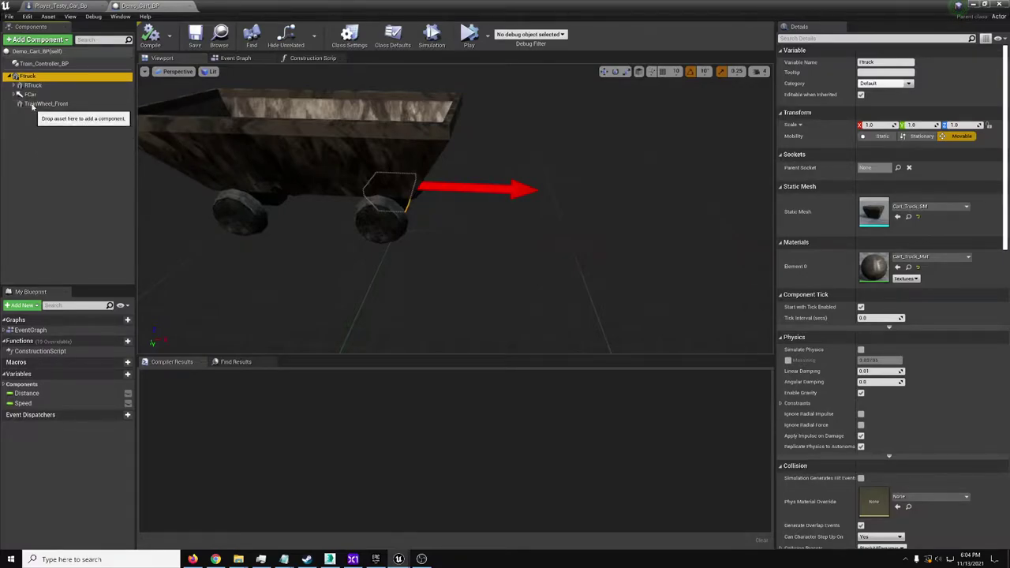
click(34, 104)
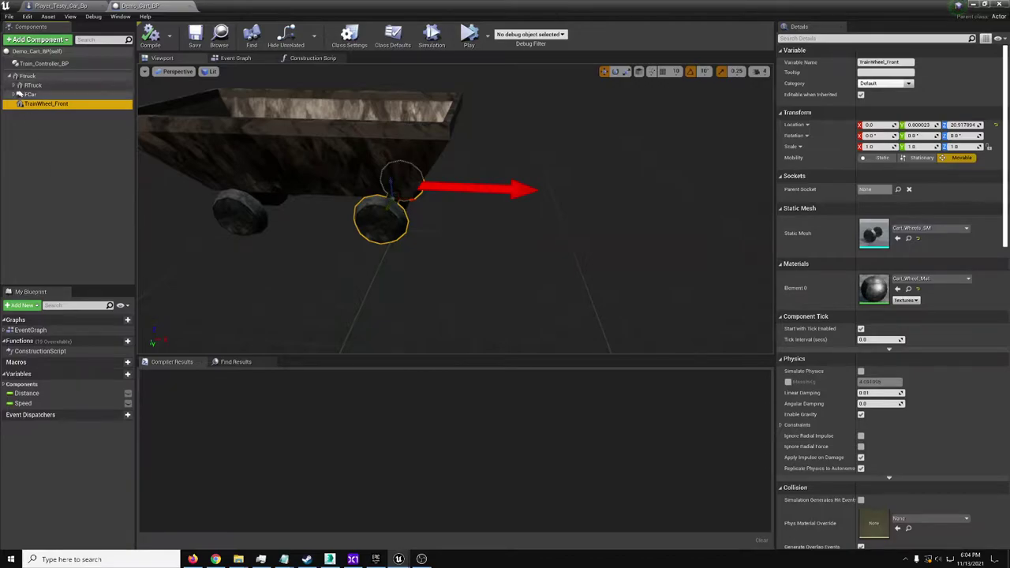
click(14, 85)
click(38, 95)
click(43, 104)
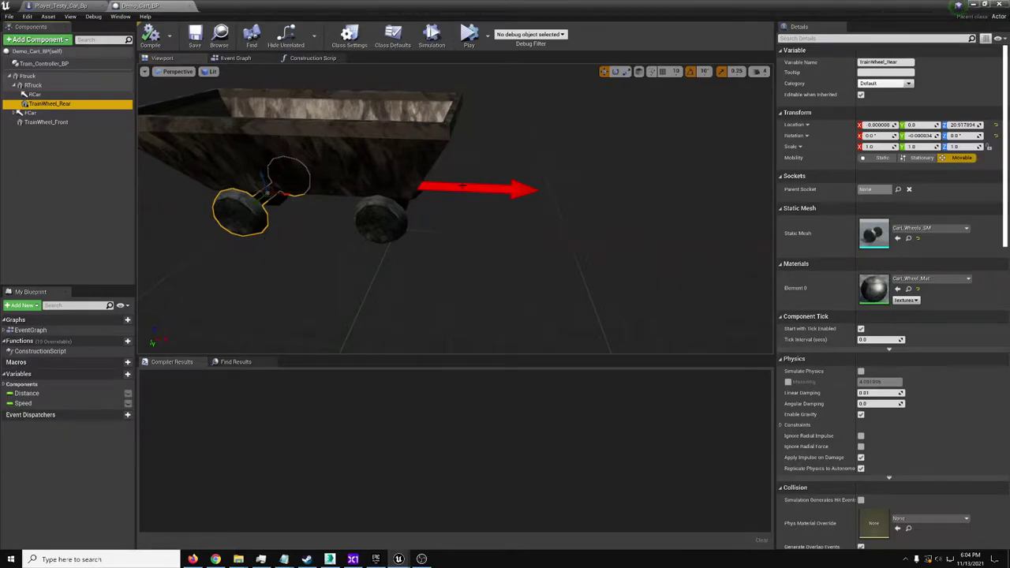
- Examine how the CenterCar mesh is parented under the FCar arrow in Demo_Cart_BP
click(32, 113)
click(18, 113)
click(41, 122)
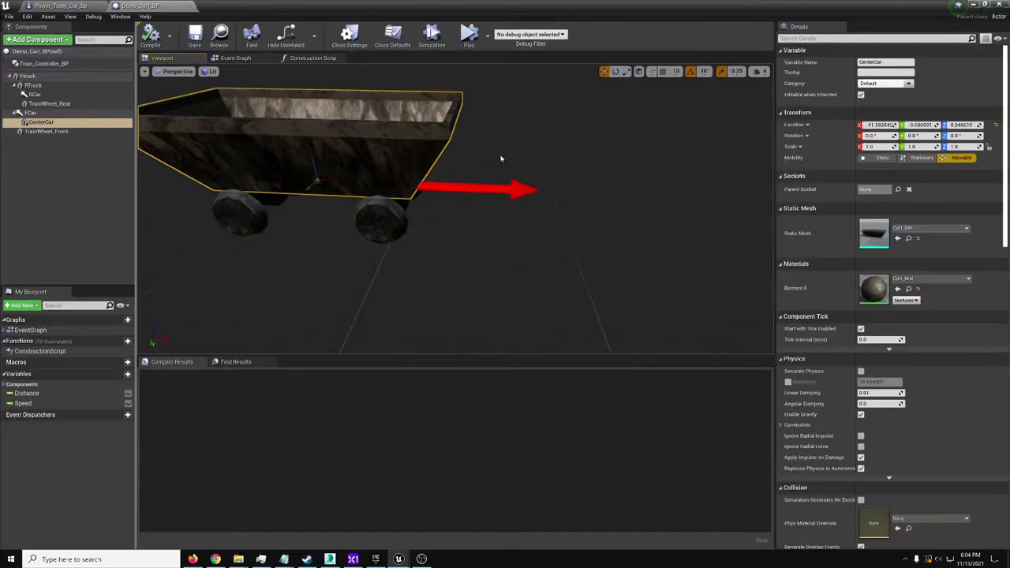
- Add a Train Controller BP component to the Player_Testy_Car_Bp blueprint
click(60, 5)
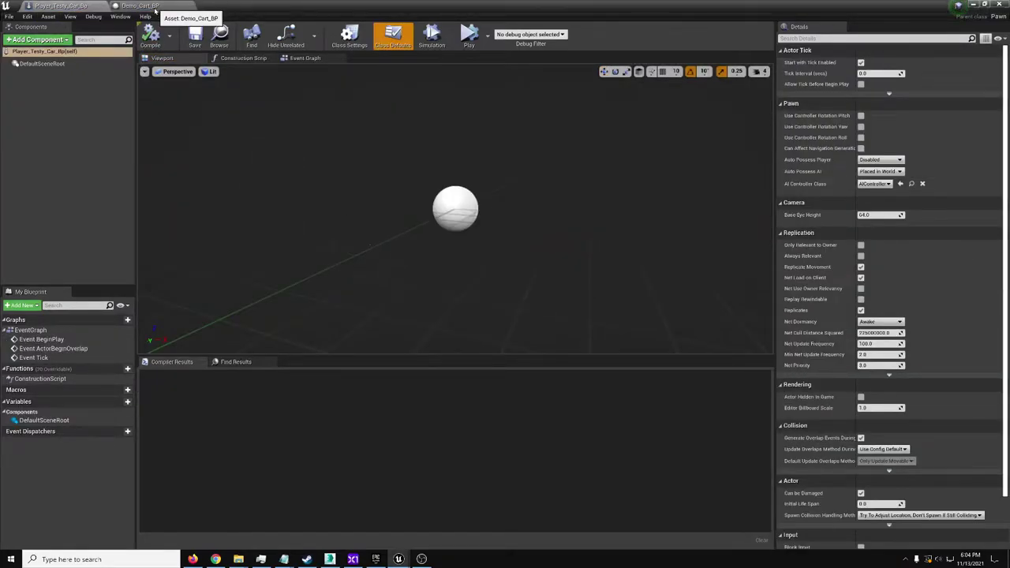
mouse_move(456, 208)
right_down()
mouse_move(371, 235)
mouse_move(464, 196)
right_up()
mouse_move(453, 261)
mouse_down()
mouse_move(434, 259)
mouse_move(465, 261)
mouse_up()
click(35, 40)
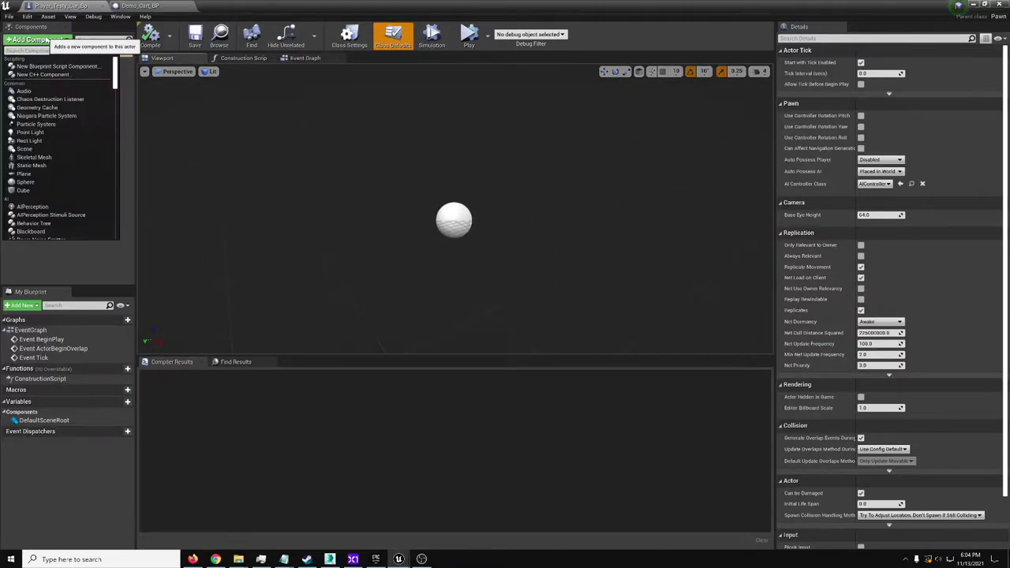
text(train)
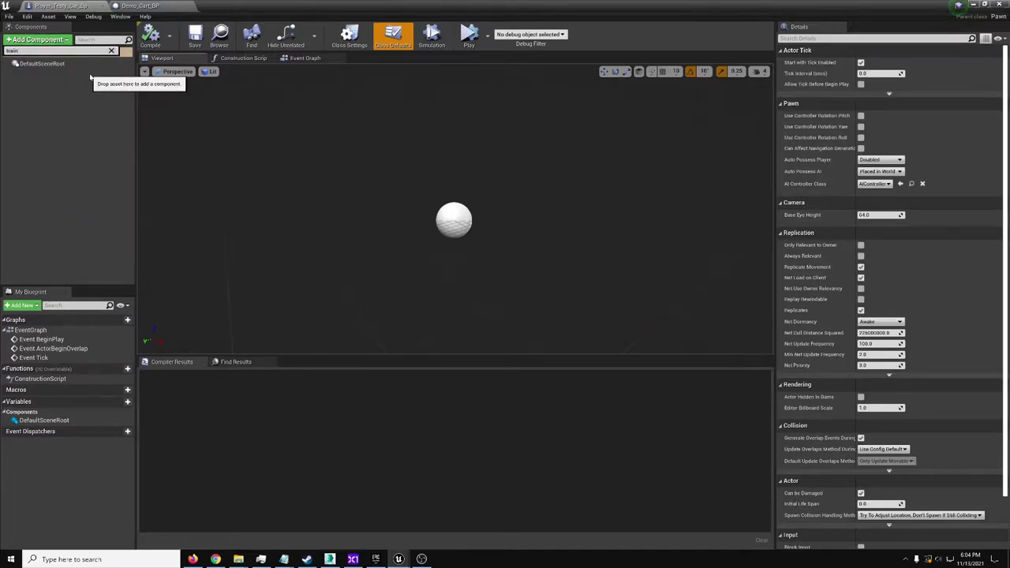
text( controain)
click(80, 69)
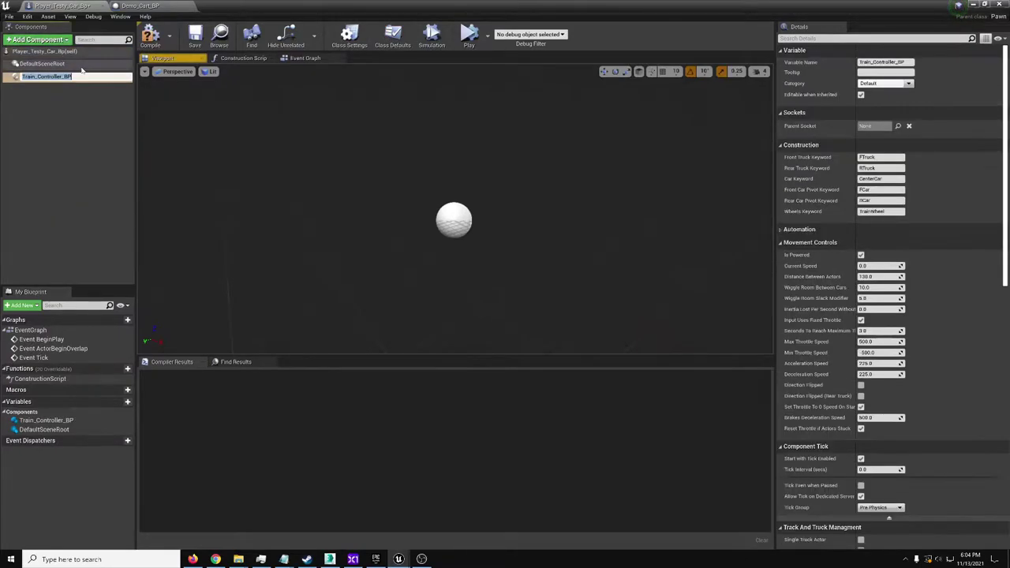
- Add a Camera Controller BP component to the pawn blueprint
click(37, 39)
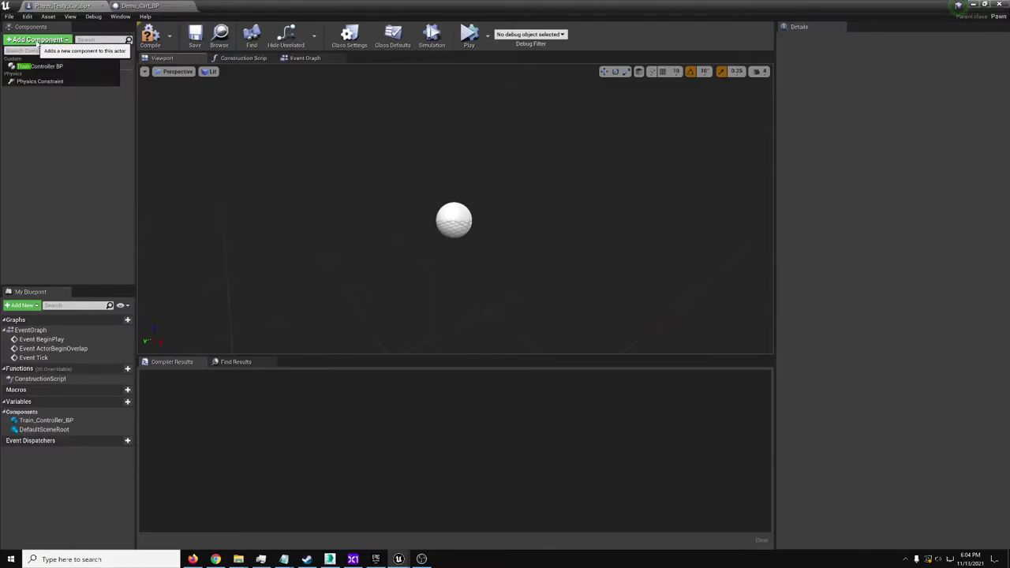
click(39, 66)
click(22, 124)
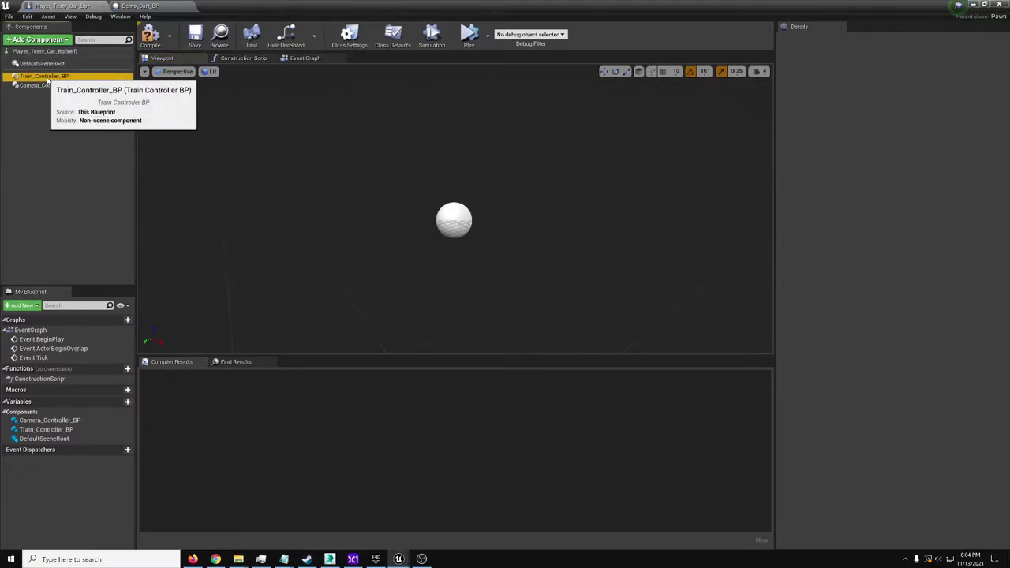
- Examine the Train_Controller_BP component's construction keywords for the trucks, car, pivots and wheels
click(31, 76)
click(45, 93)
click(46, 77)
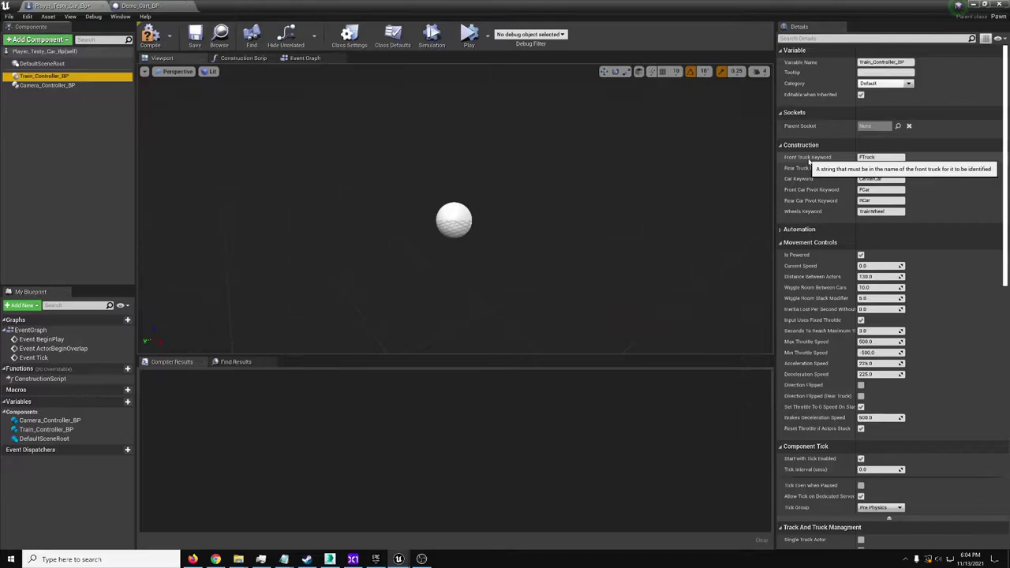
click(883, 158)
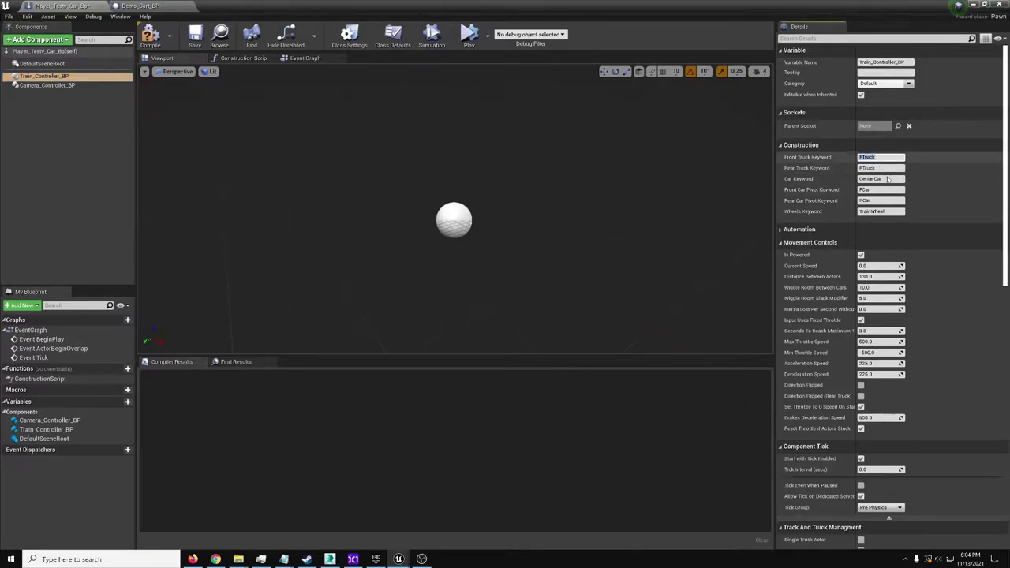
click(16, 162)
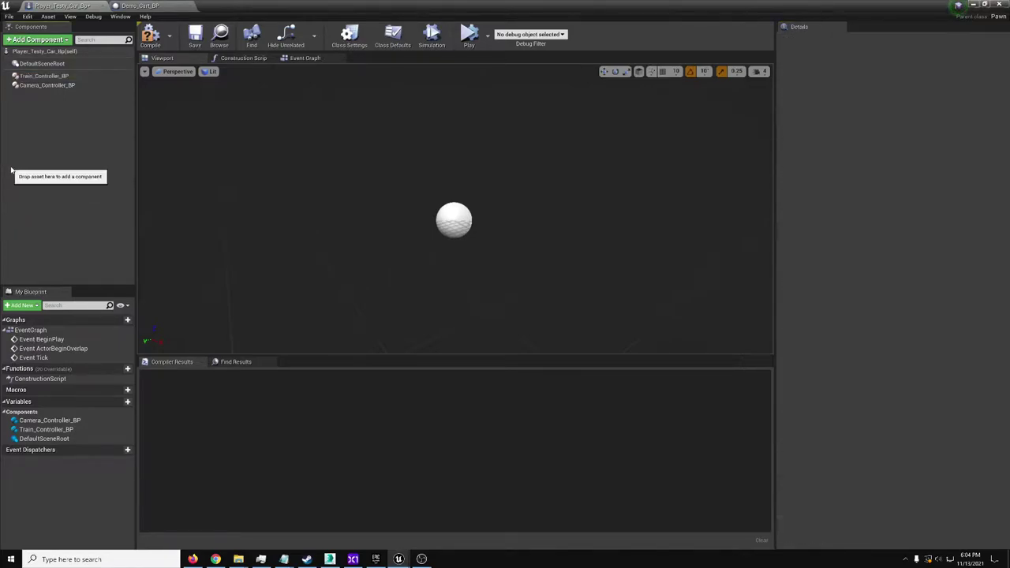
- Add a static mesh component named Ftruck and assign it the Cart_Truck_SM mesh
click(43, 41)
text(static)
click(36, 98)
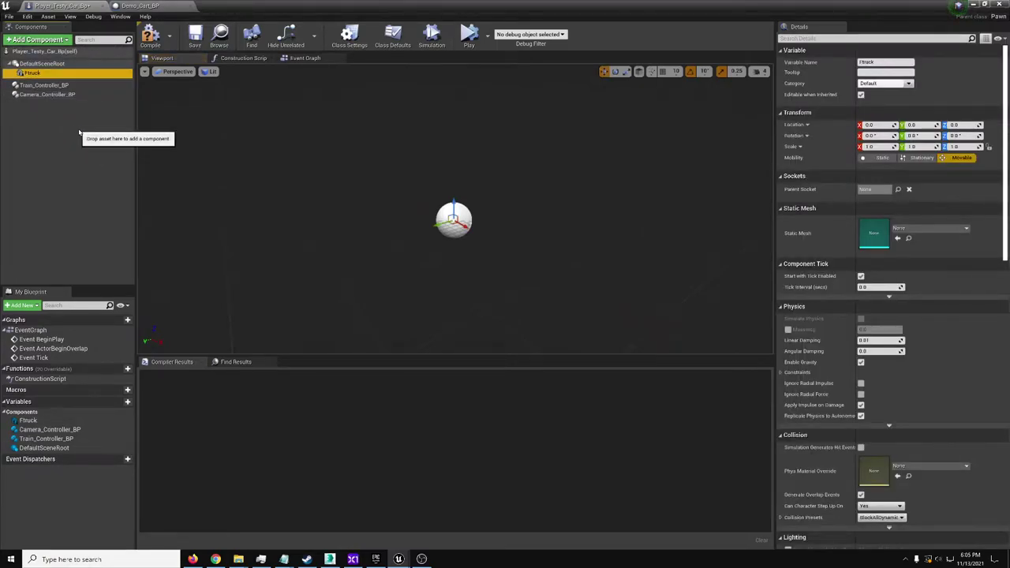
click(900, 229)
text(truck)
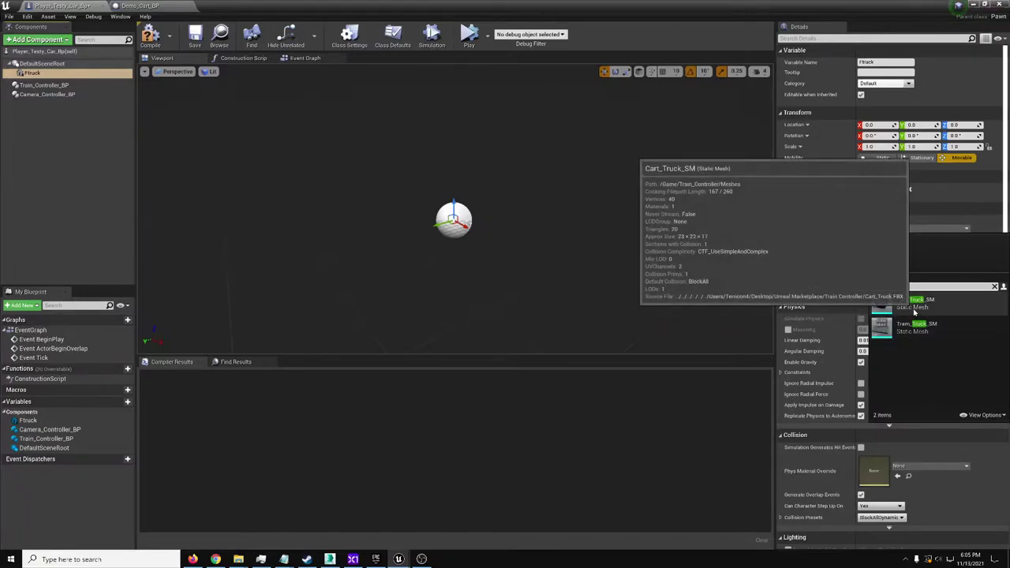
click(915, 313)
- Make Ftruck the root component in place of DefaultSceneRoot
right_drag(527, 198, 474, 189)
click(51, 75)
click(68, 113)
click(53, 74)
drag(52, 74, 40, 63)
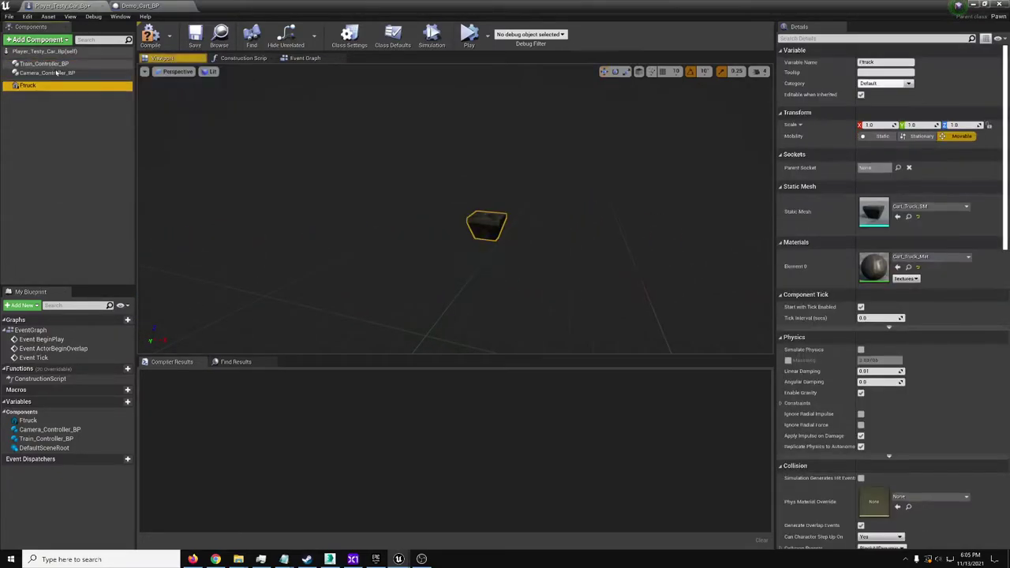
- Duplicate Ftruck and name the copy RTruck
click(40, 89)
click(40, 90)
key(ctrl+w)
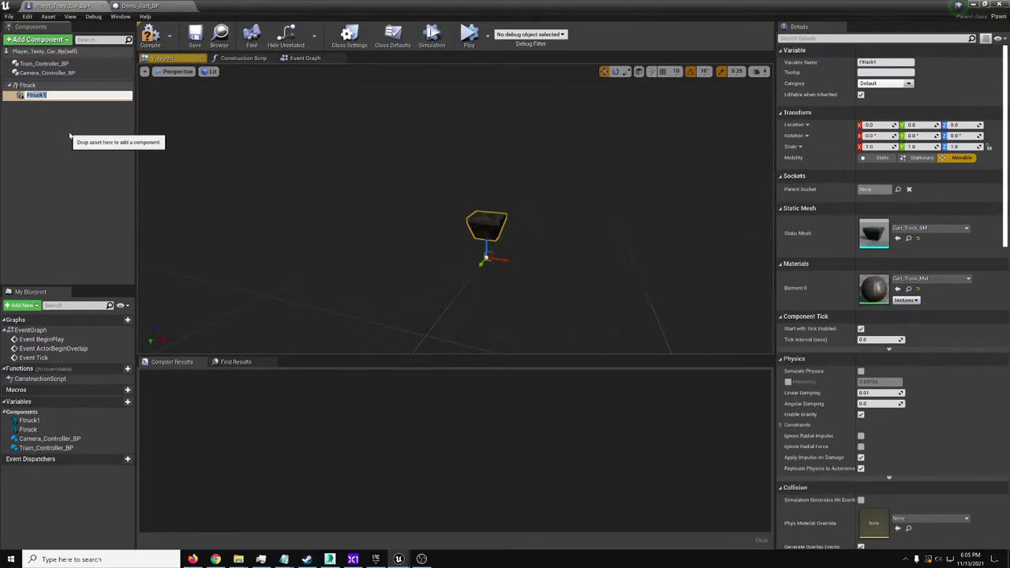
text(RTruck)
key(Return)
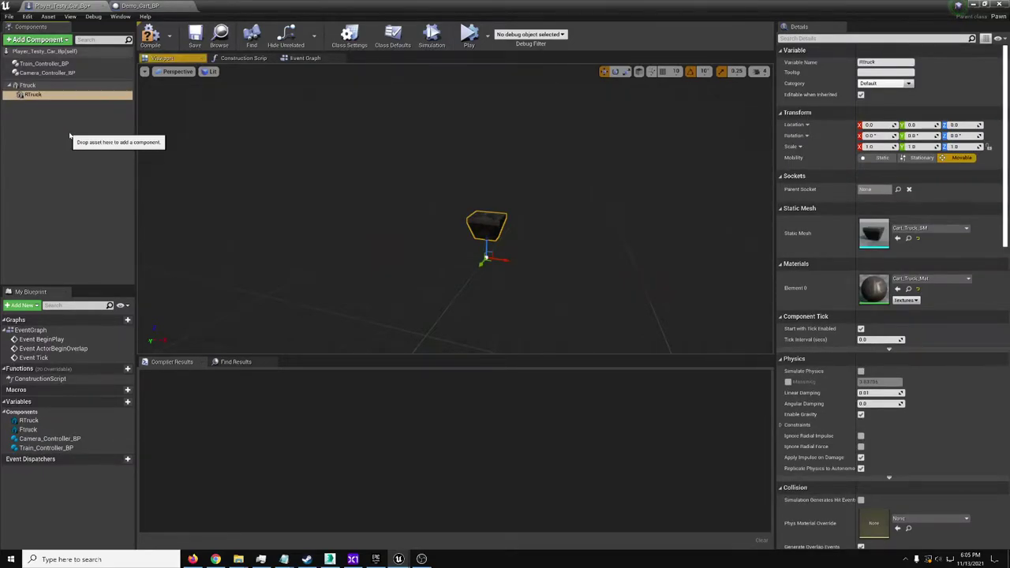
- Move RTruck behind the front truck to an X location of about -87
right_drag(500, 264, 355, 265)
drag(353, 244, 311, 242)
right_drag(527, 221, 386, 221)
- Compare the Ftruck root's name with the Front Truck Keyword of the Train_Controller_BP component
double_click(60, 86)
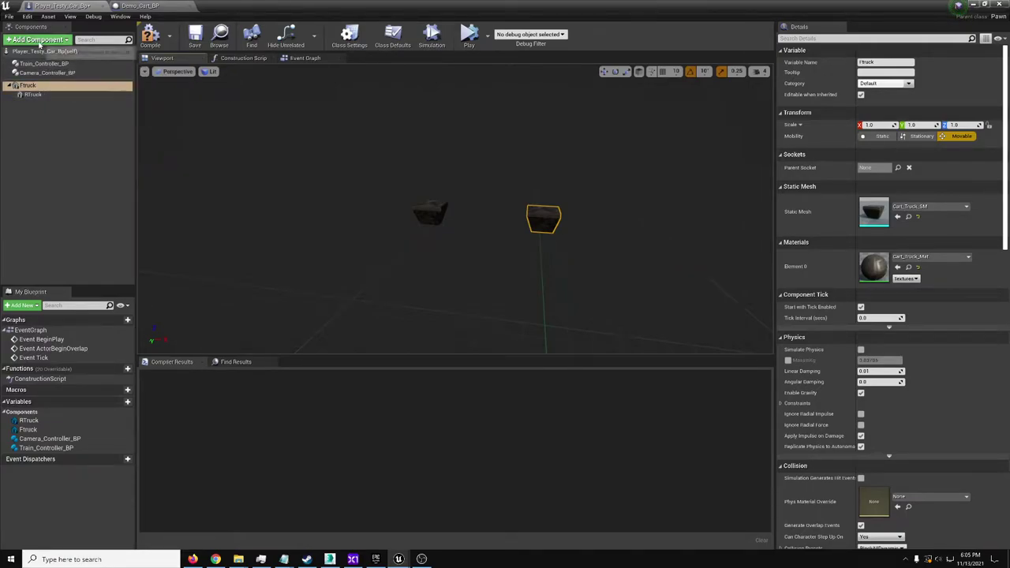
click(35, 68)
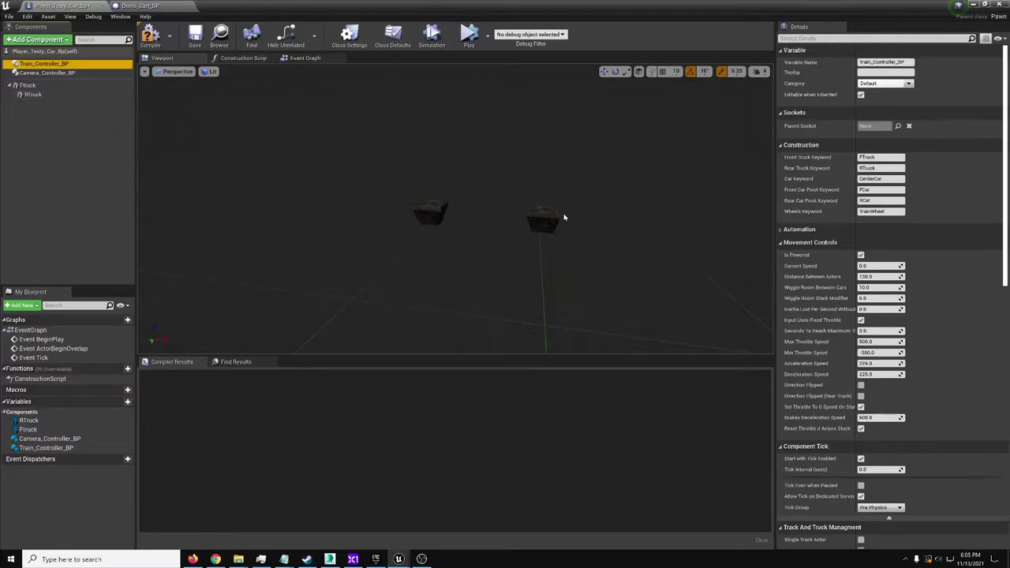
click(27, 85)
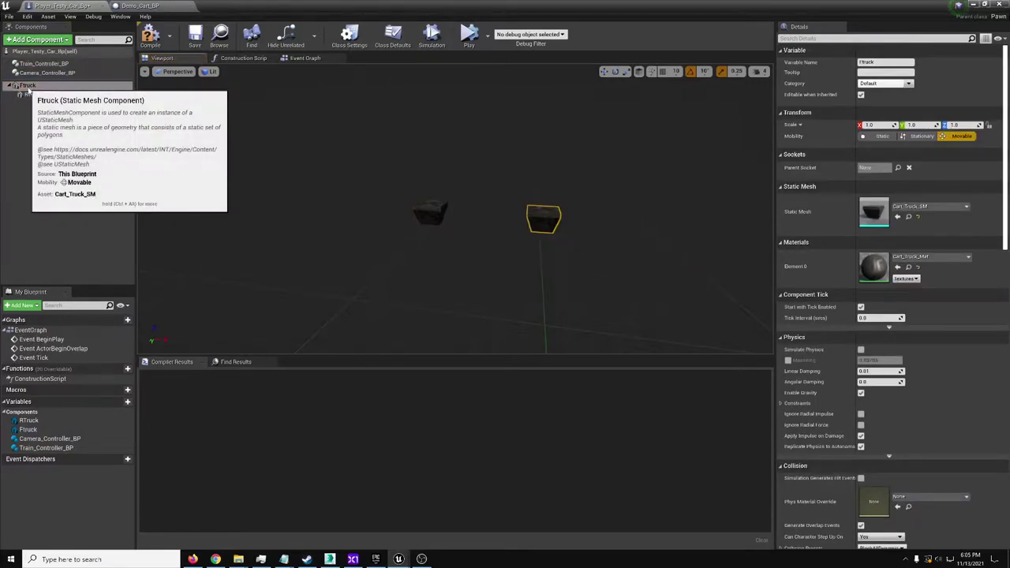
click(39, 50)
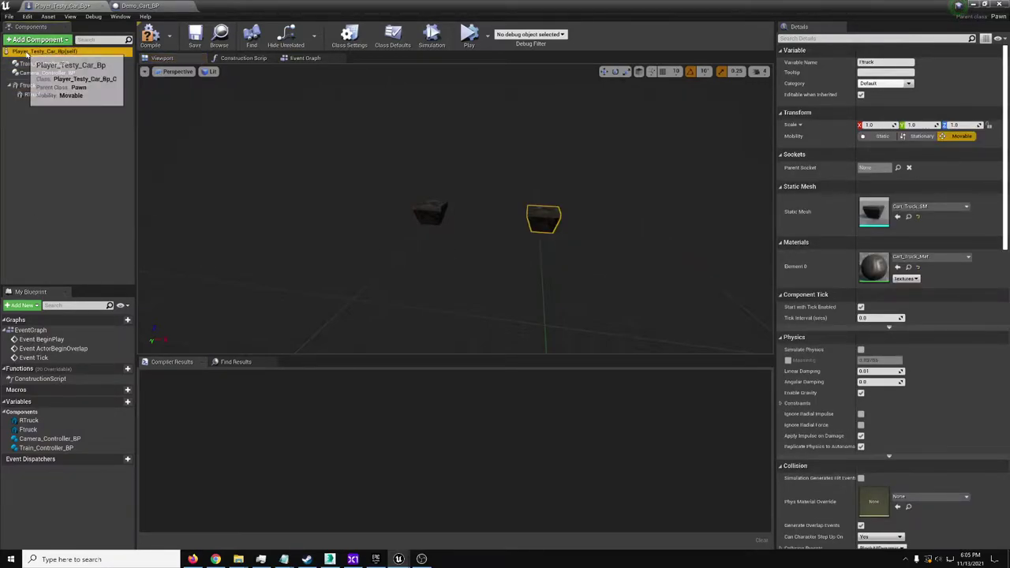
click(47, 64)
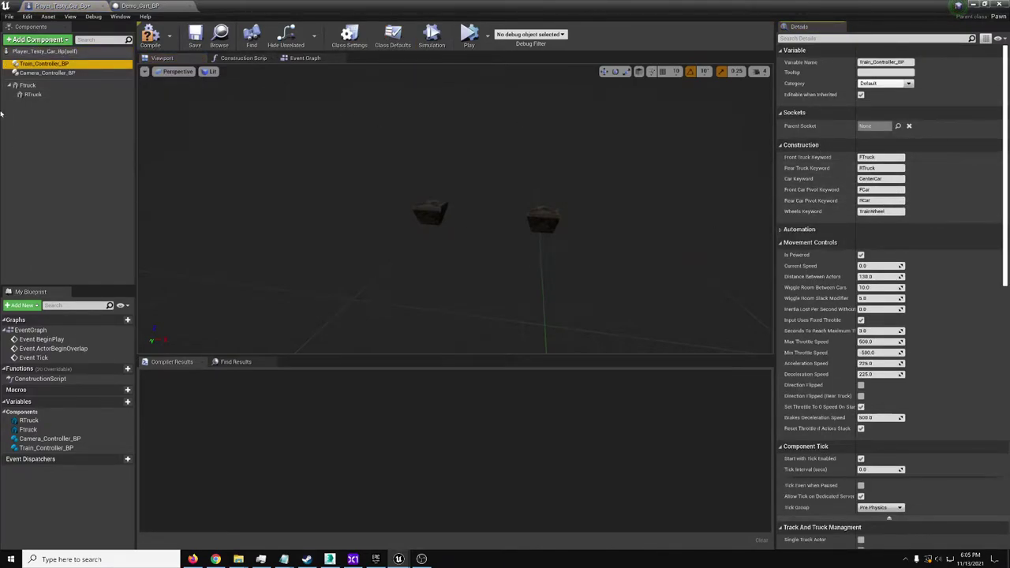
- Add an arrow component named Fcar under Ftruck and raise it to a Z location of about 32
click(28, 85)
click(37, 40)
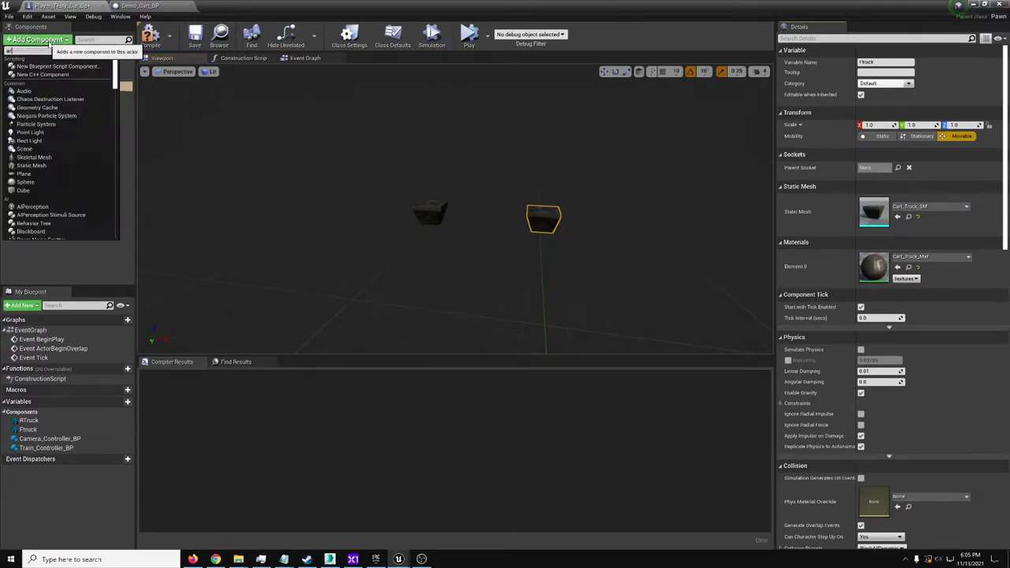
text(an)
click(24, 66)
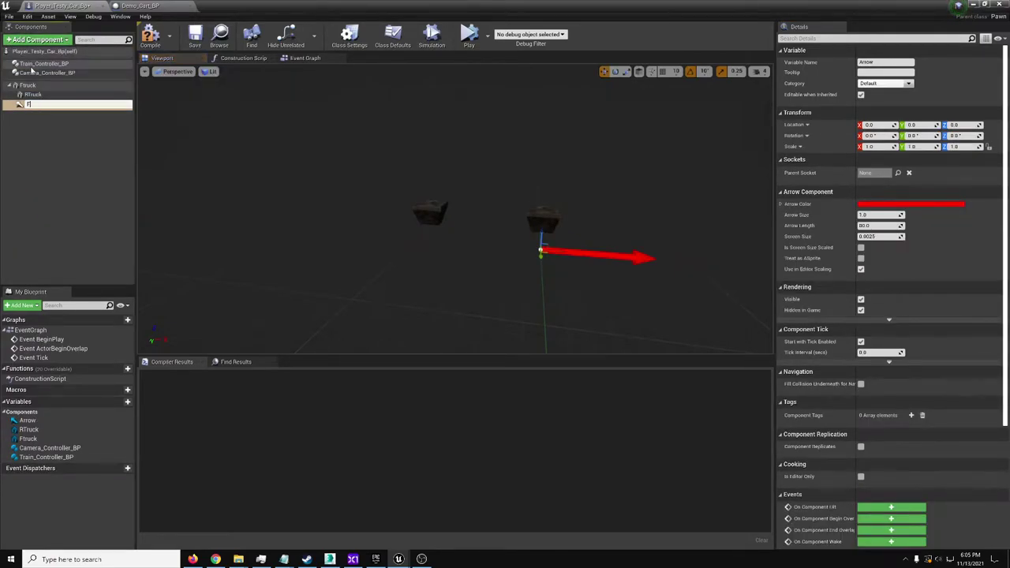
text(Fcar)
key(Return)
right_drag(437, 192, 523, 261)
drag(513, 241, 523, 173)
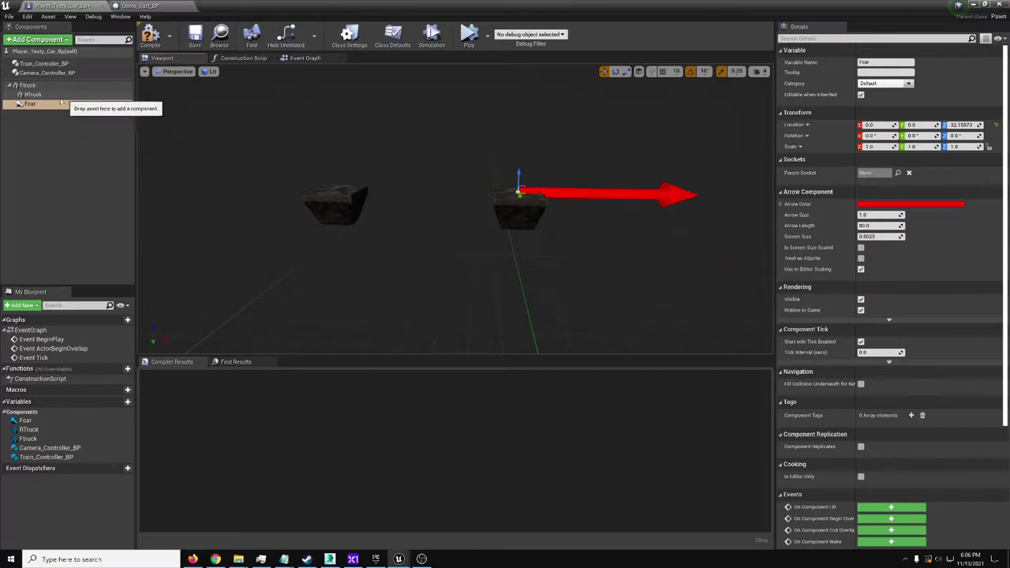
- Add an arrow component under RTruck and move it above the rear truck, at a Z location of about 35
click(31, 94)
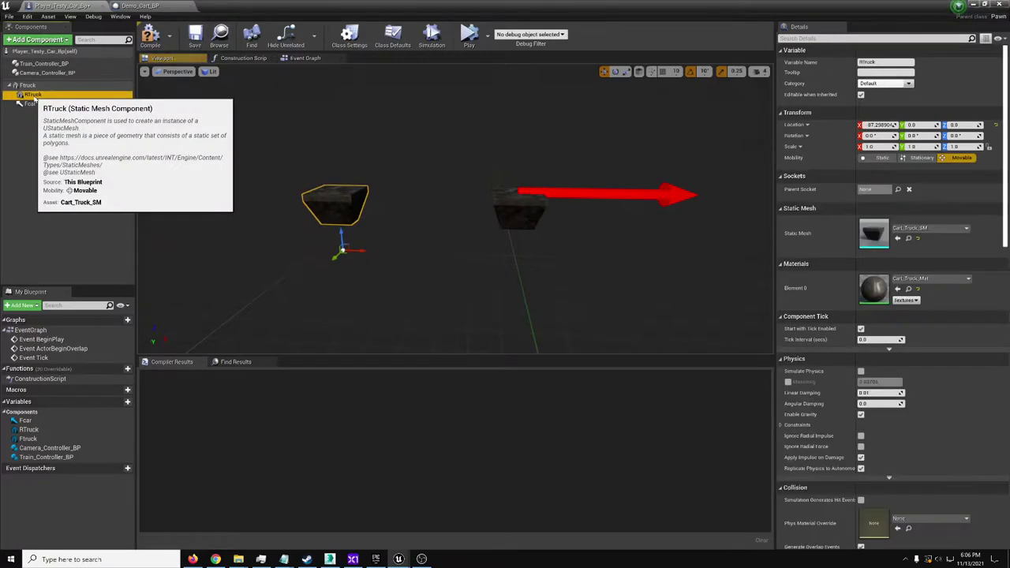
click(47, 41)
text(arr)
click(31, 66)
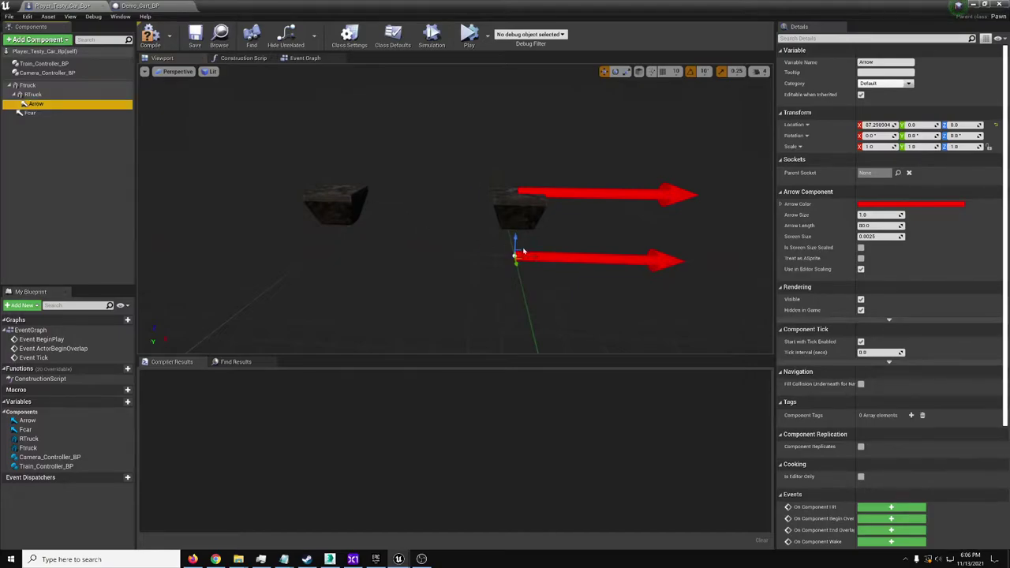
drag(521, 249, 337, 179)
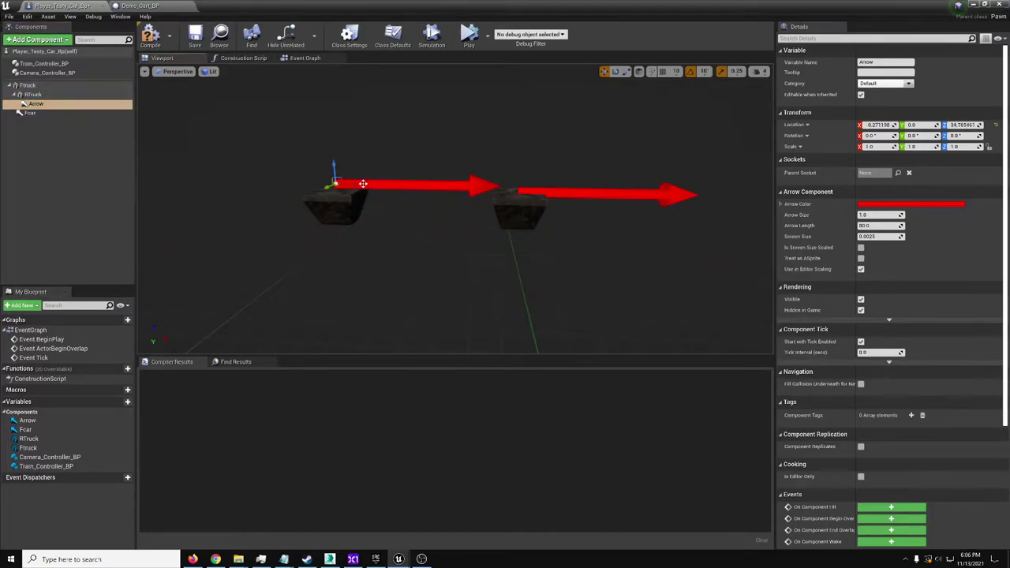
- Set the rear arrow's location to X 0 and Z 30
click(871, 124)
text(0)
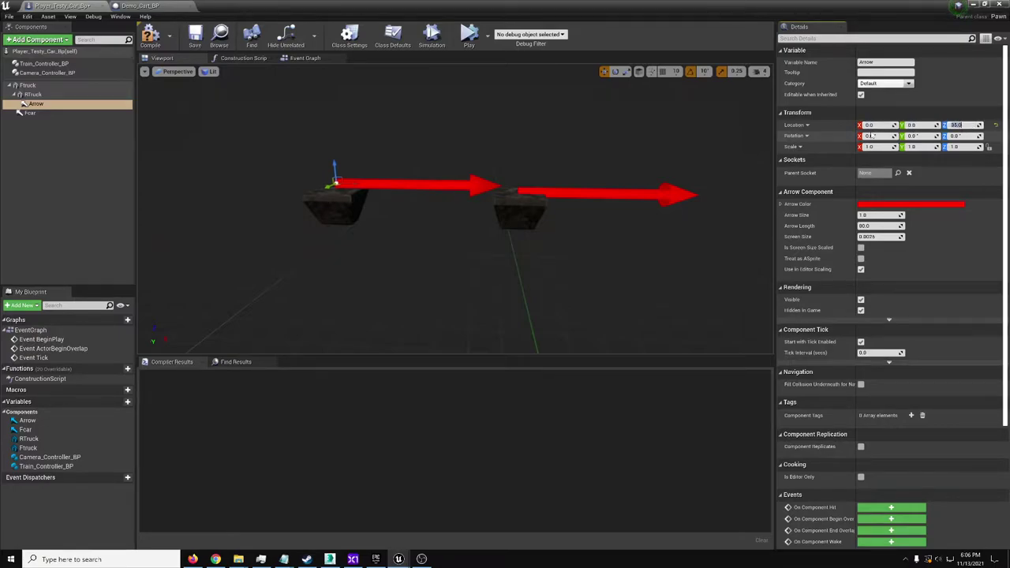
text(30)
key(Return)
- Raise the rear arrow slightly so it sits on top of RTruck at a Z location of about 31.7
right_drag(283, 190, 255, 187)
scroll(282, 190, up, 3)
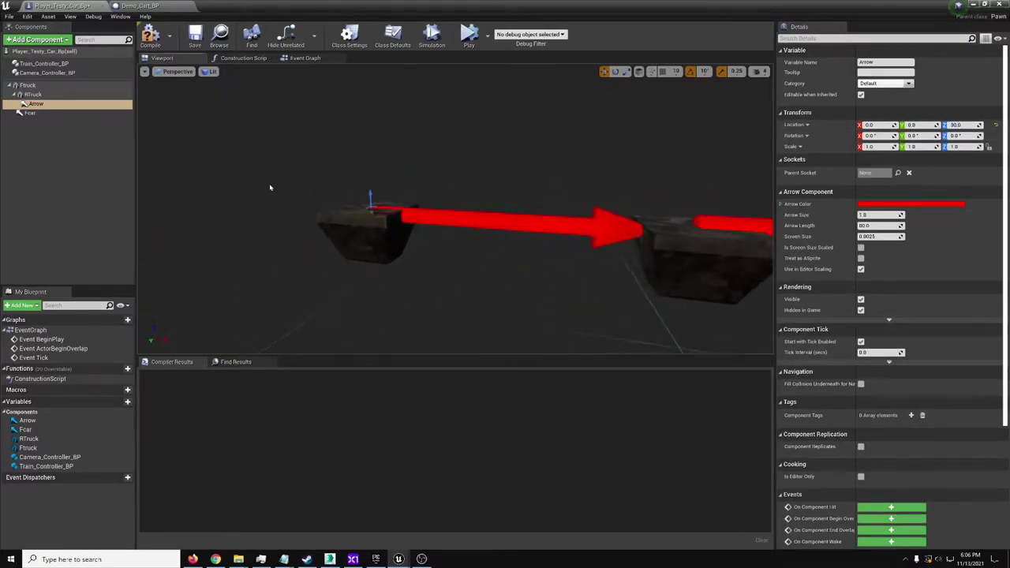
scroll(282, 191, up, 1)
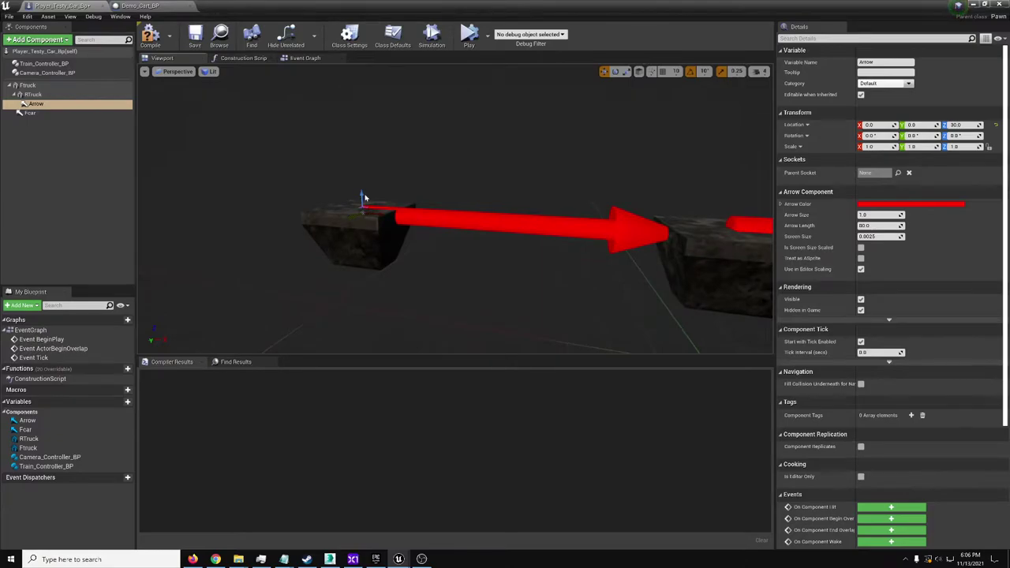
drag(363, 197, 364, 192)
scroll(364, 193, down, 3)
right_drag(364, 192, 351, 206)
scroll(410, 187, down, 3)
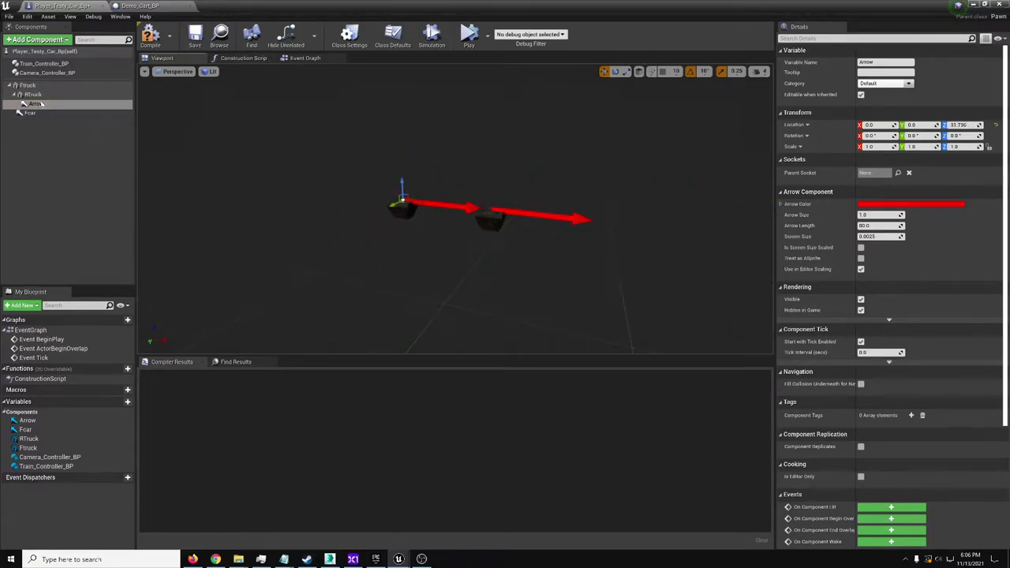
- Rename the arrow under RTruck as Rcar
click(37, 103)
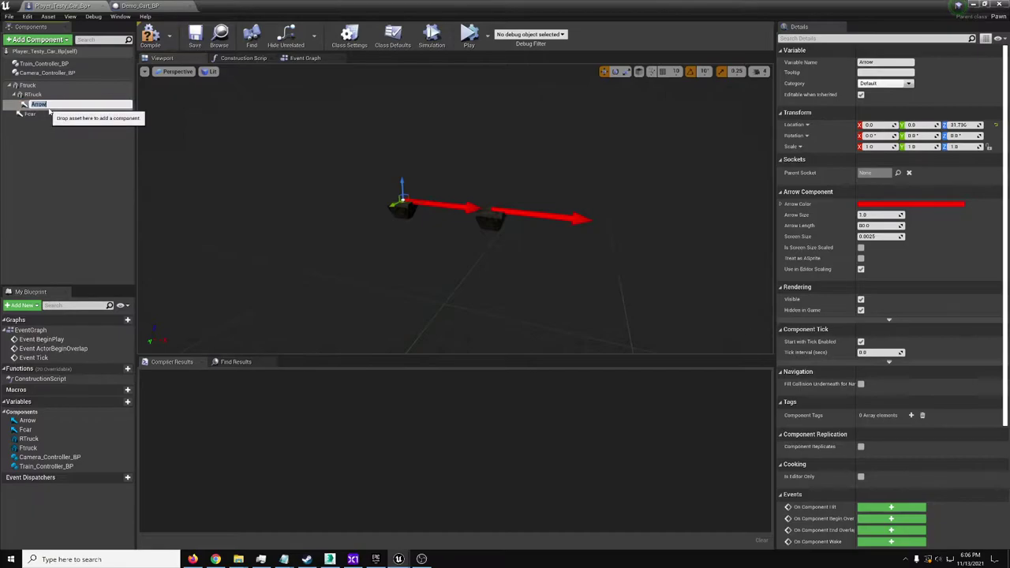
text(Rcar)
key(Return)
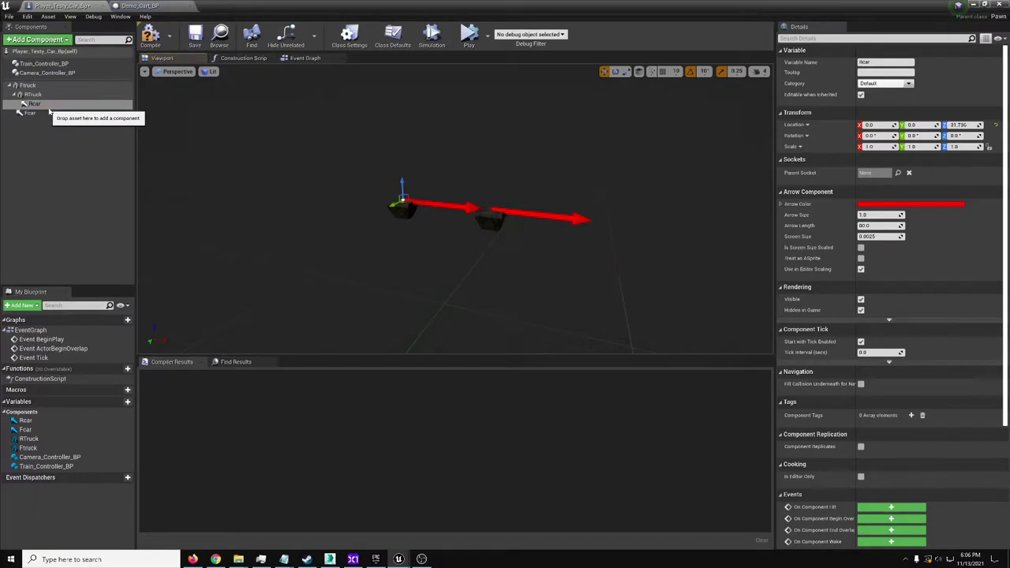
- Add a static mesh component under Fcar and name it CenterCar
click(47, 113)
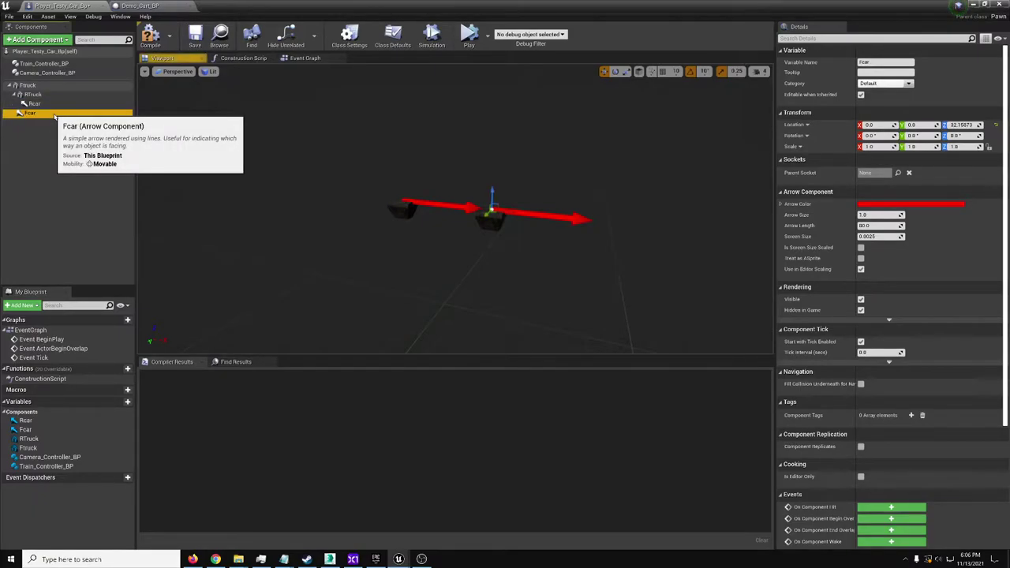
click(38, 40)
text(stat)
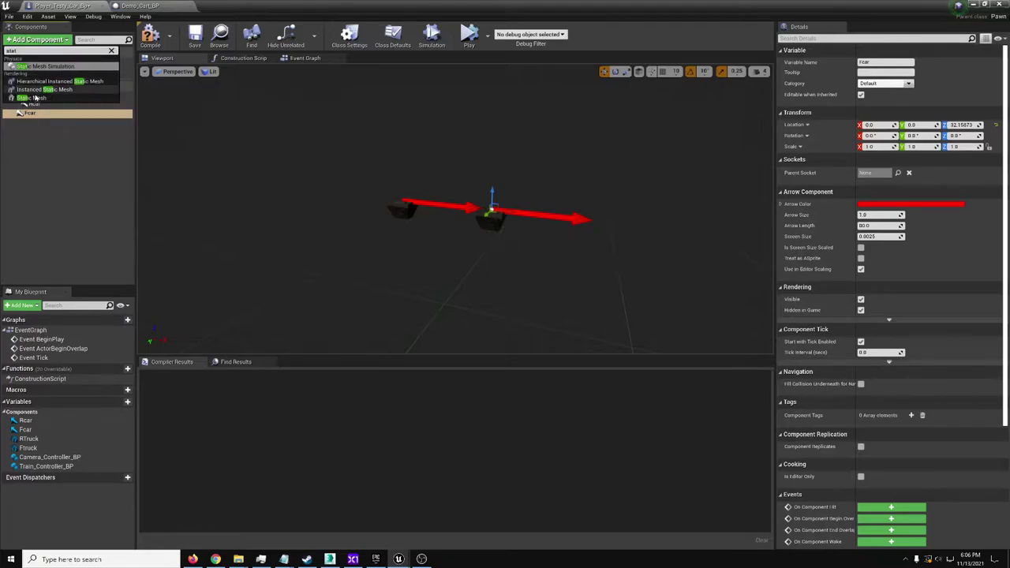
click(35, 98)
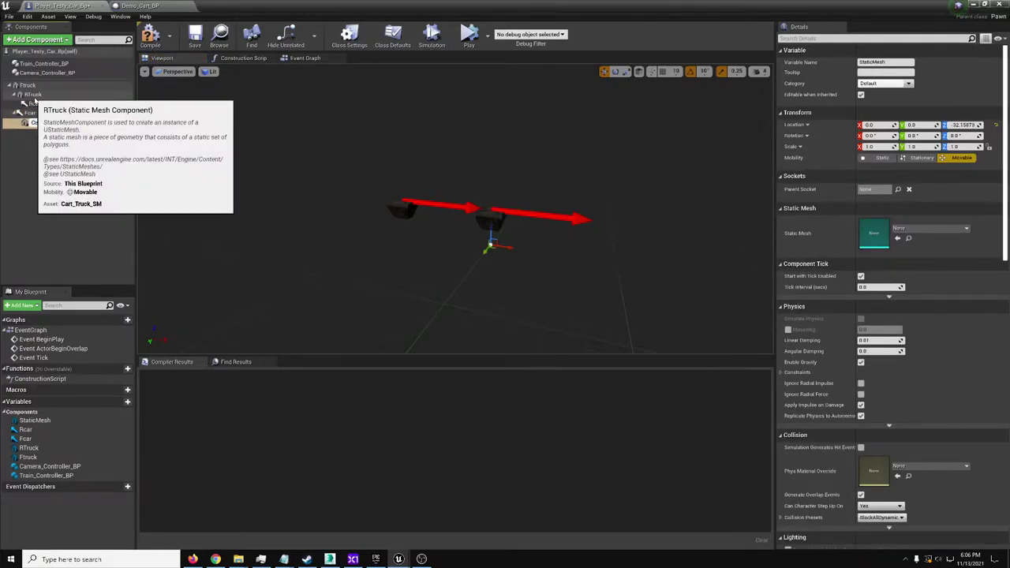
text(CenterCar)
key(Return)
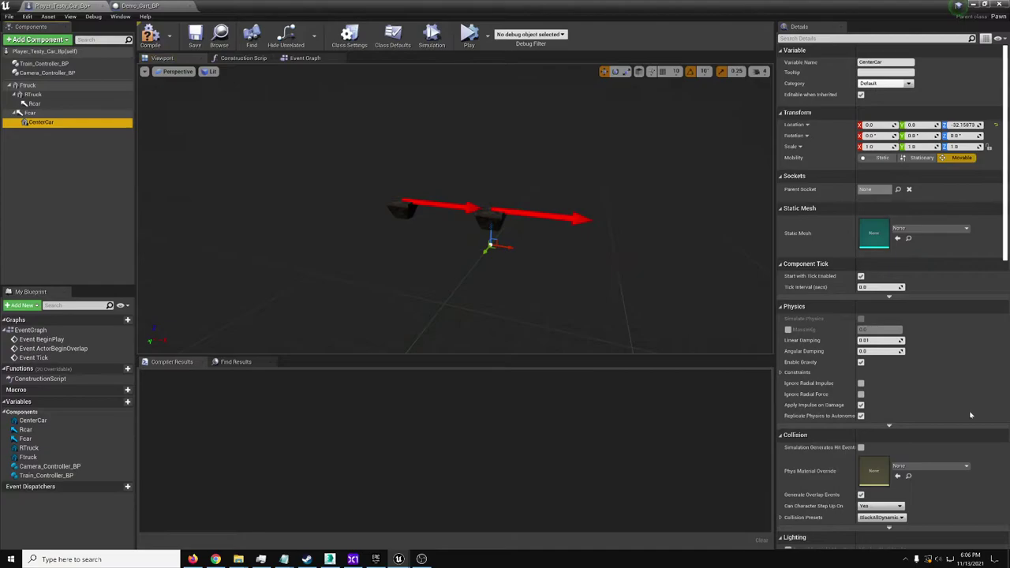
- Assign the Cart_SM mesh to CenterCar and position it over both trucks at about X -42.9 and Z -0.5
click(908, 228)
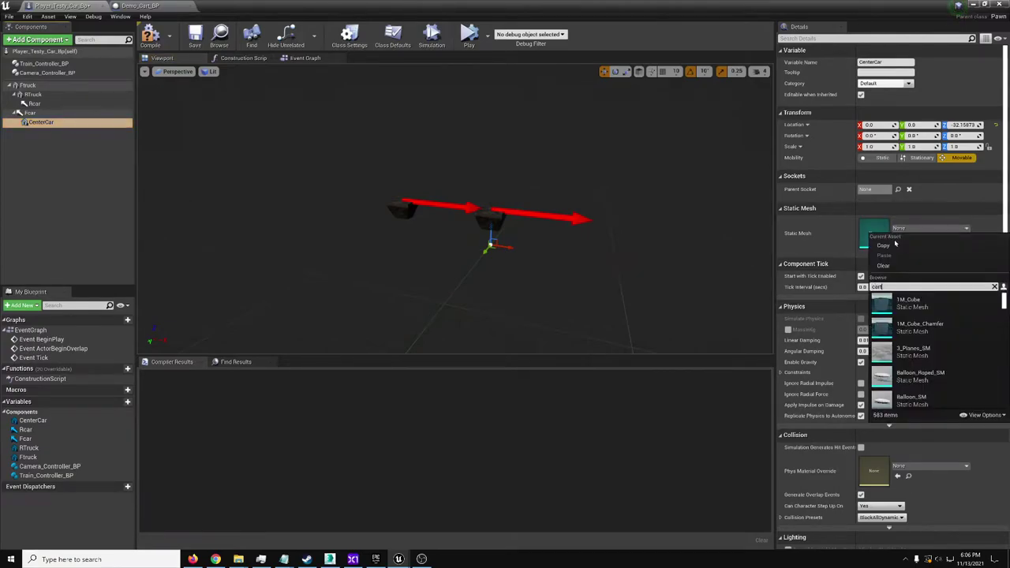
click(909, 304)
right_drag(568, 245, 593, 228)
drag(454, 268, 403, 230)
scroll(404, 230, up, 6)
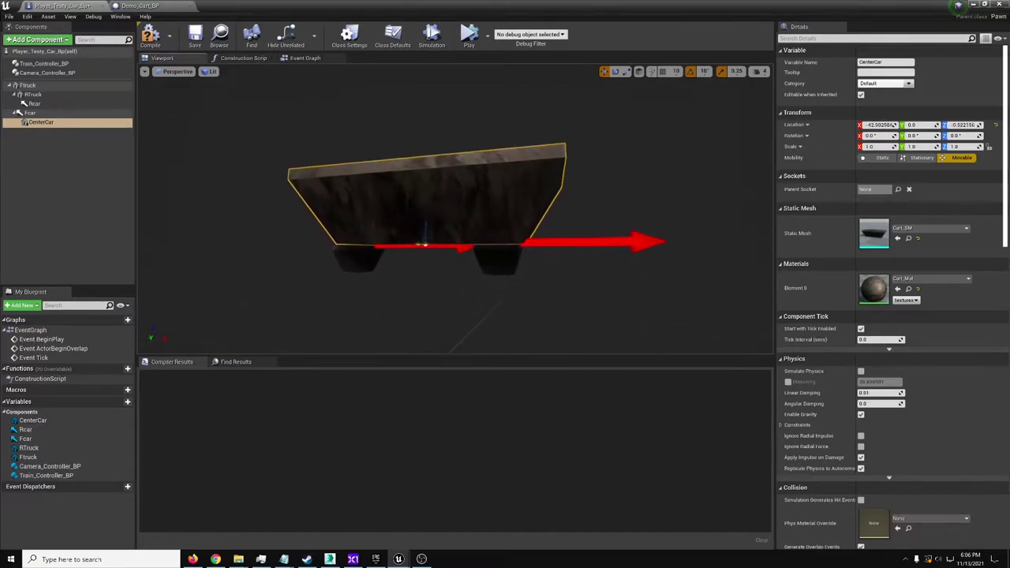
- Shift RTruck forward beneath the car body to an X location of about -73.5
right_drag(403, 230, 345, 229)
click(489, 274)
drag(483, 313, 513, 315)
right_drag(536, 285, 442, 305)
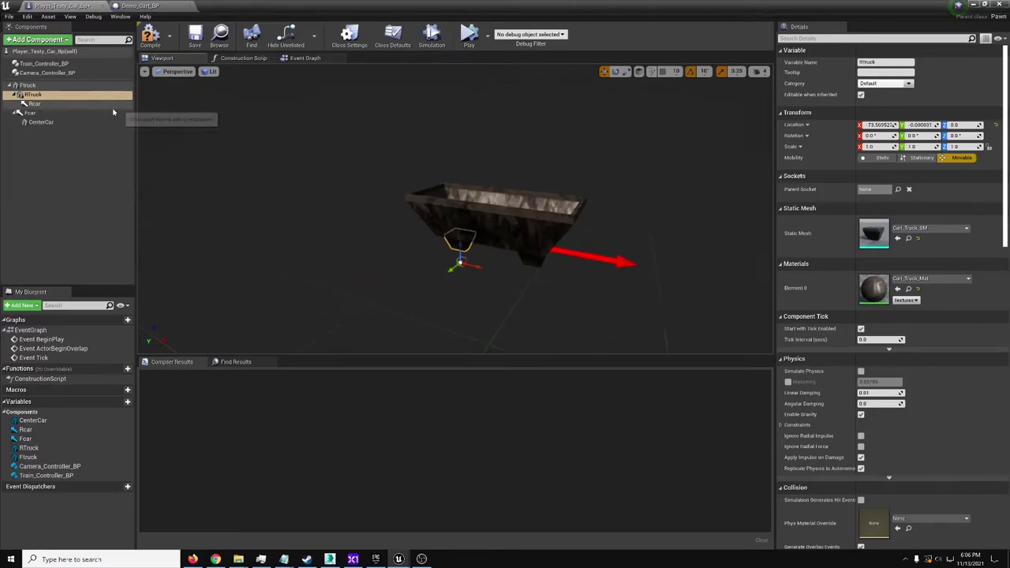
- Compare the RTruck and CenterCar component names with the construction keywords of Train_Controller_BP
click(33, 97)
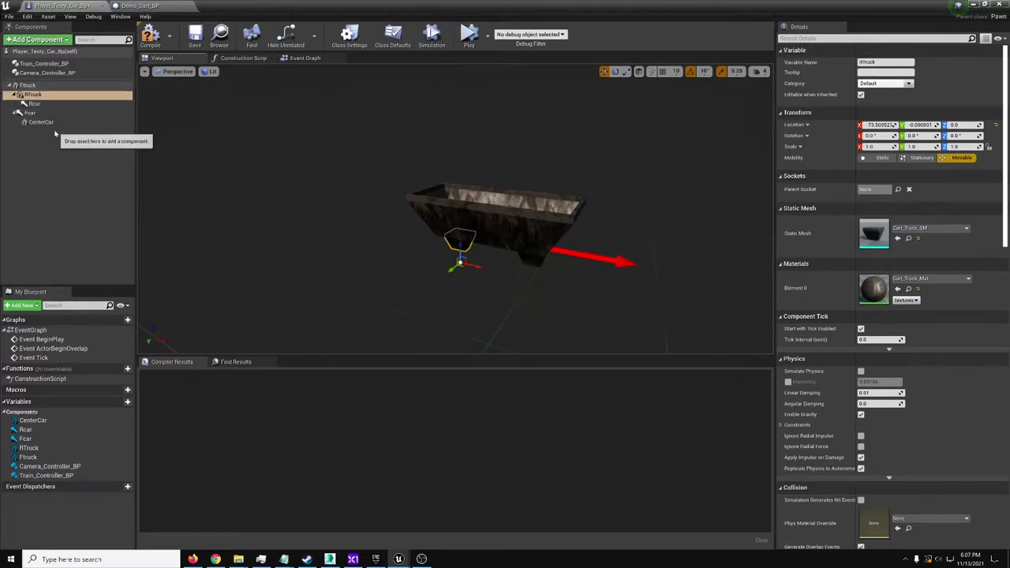
click(44, 123)
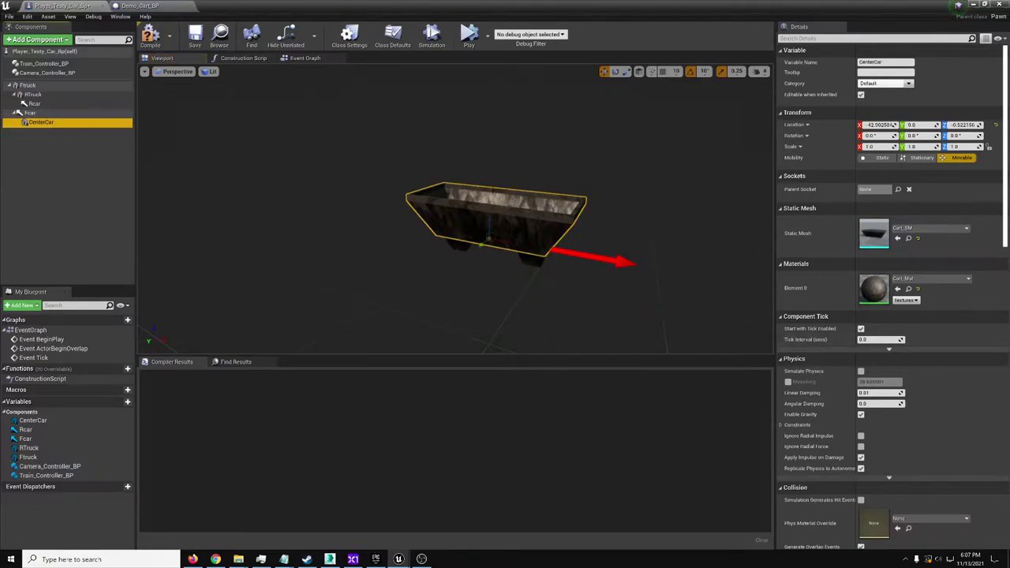
click(43, 63)
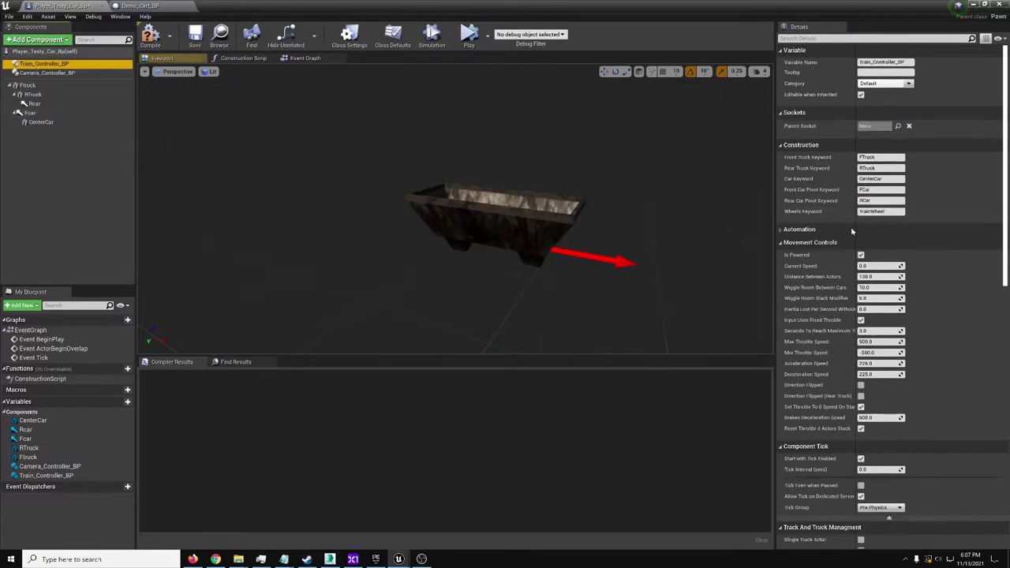
click(878, 179)
click(4, 134)
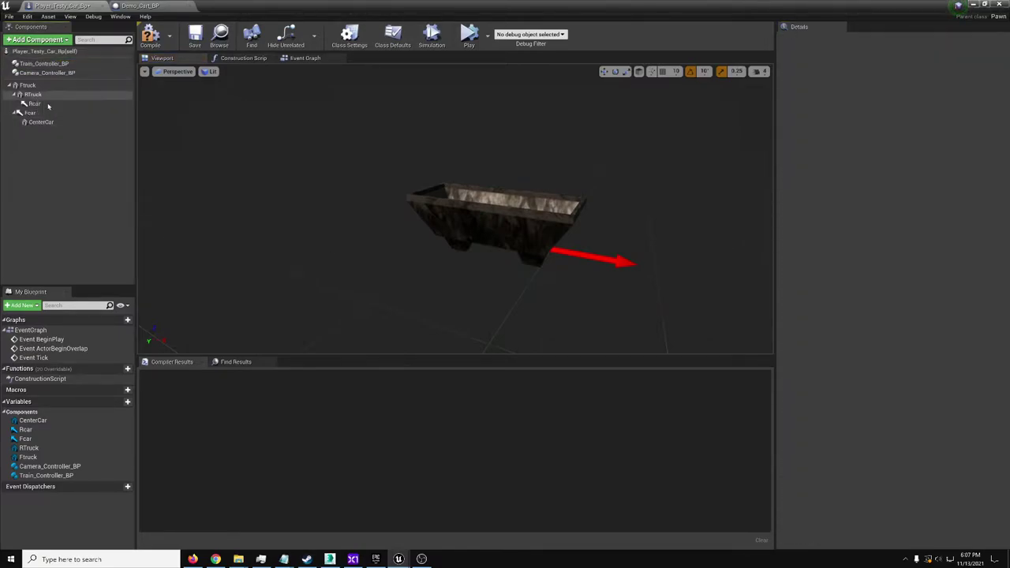
- Duplicate Ftruck and rename the copy TrainWheel_Front_1, matching the train controller's wheels keyword
click(27, 85)
key(ctrl+w)
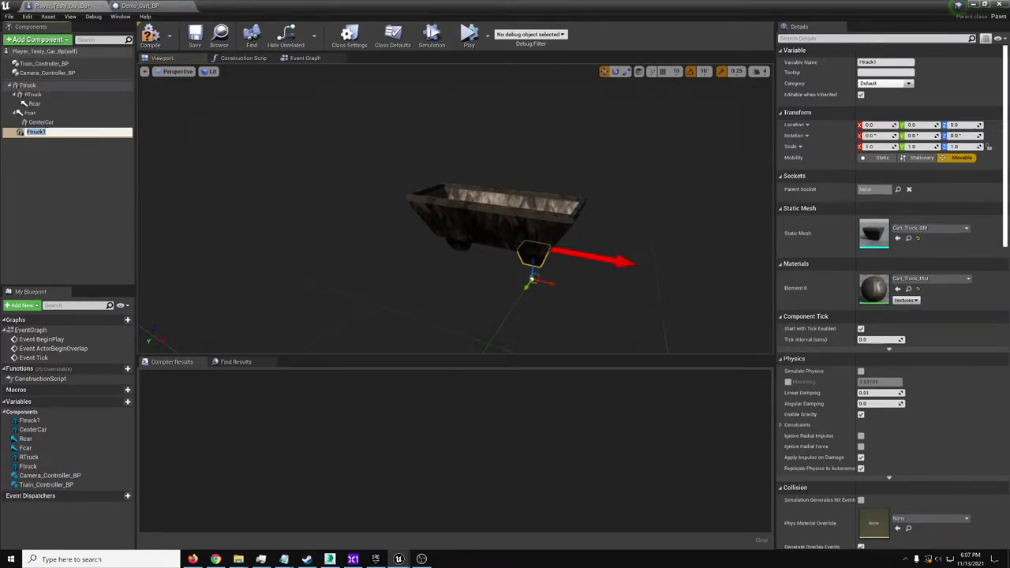
click(70, 63)
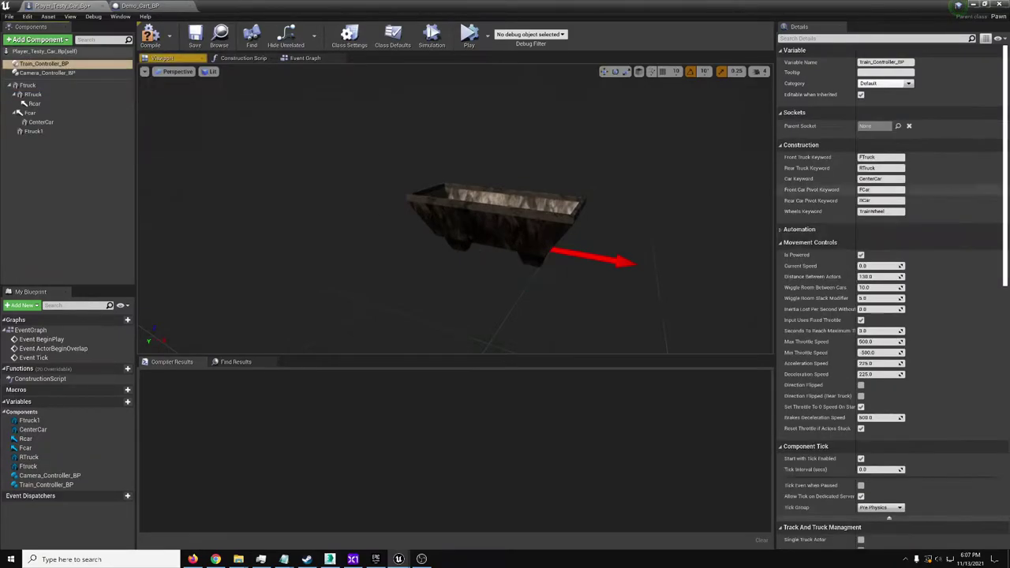
click(40, 123)
click(44, 133)
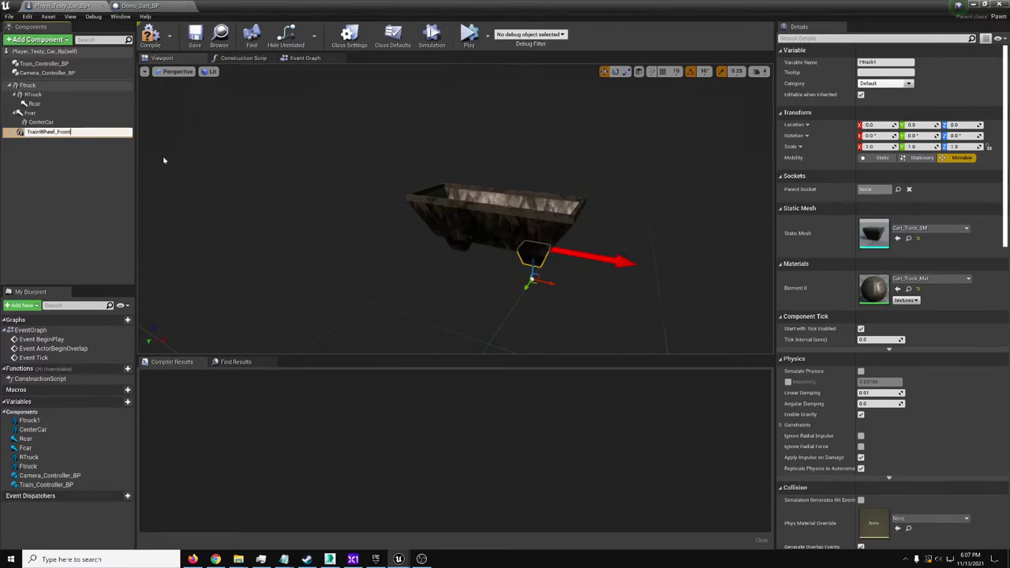
text(1)
key(Return)
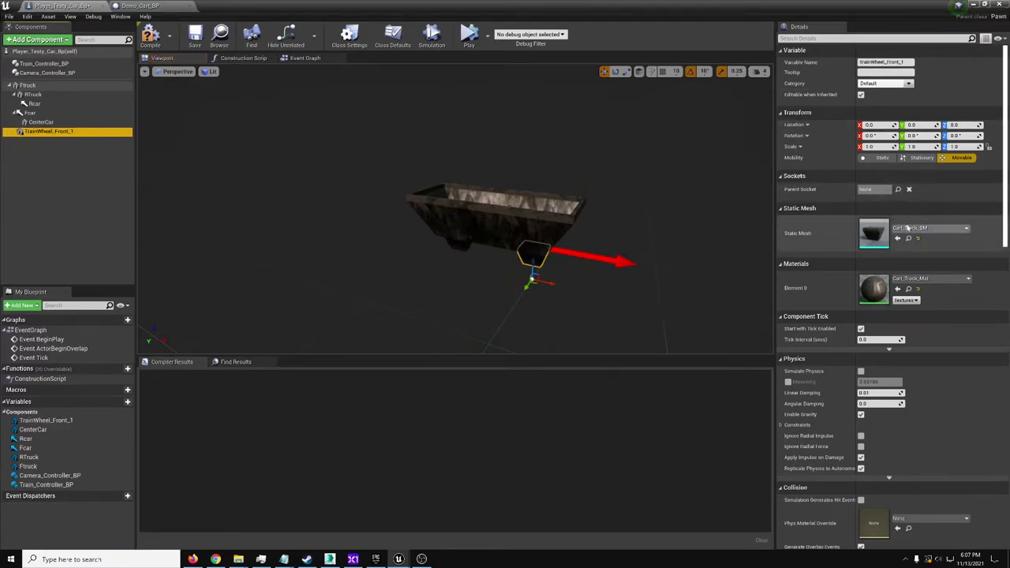
- Assign the Cart_Wheels_SM mesh to TrainWheel_Front_1 and raise it to the front truck's height
click(929, 229)
click(931, 396)
right_drag(621, 341, 496, 274)
drag(470, 234, 472, 144)
right_drag(472, 144, 351, 162)
right_drag(525, 167, 557, 170)
- Duplicate RTruck and rename the copy TrainWheel_Back_1
click(30, 95)
key(ctrl+w)
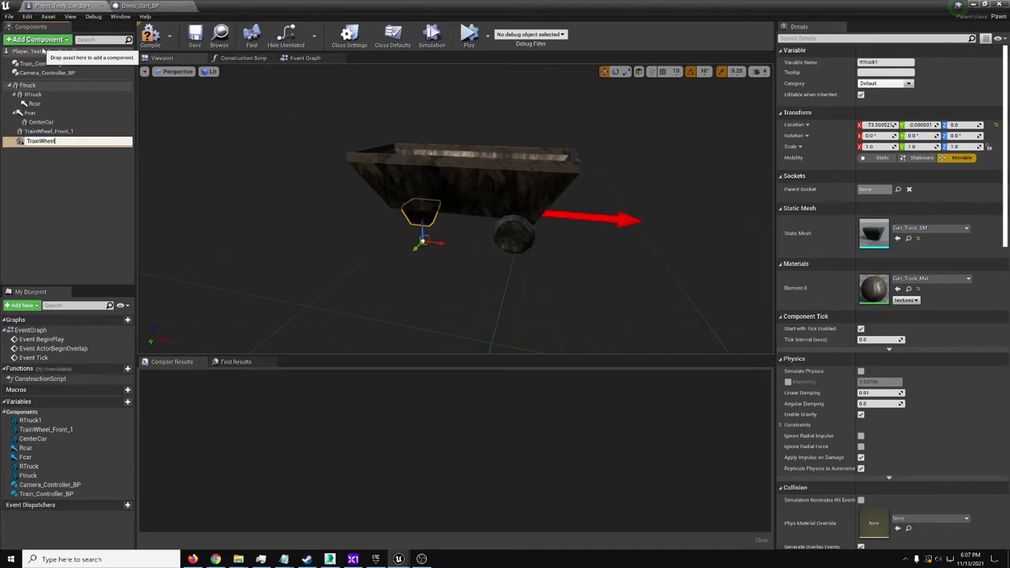
text(TrainWheel_Back_1)
key(Return)
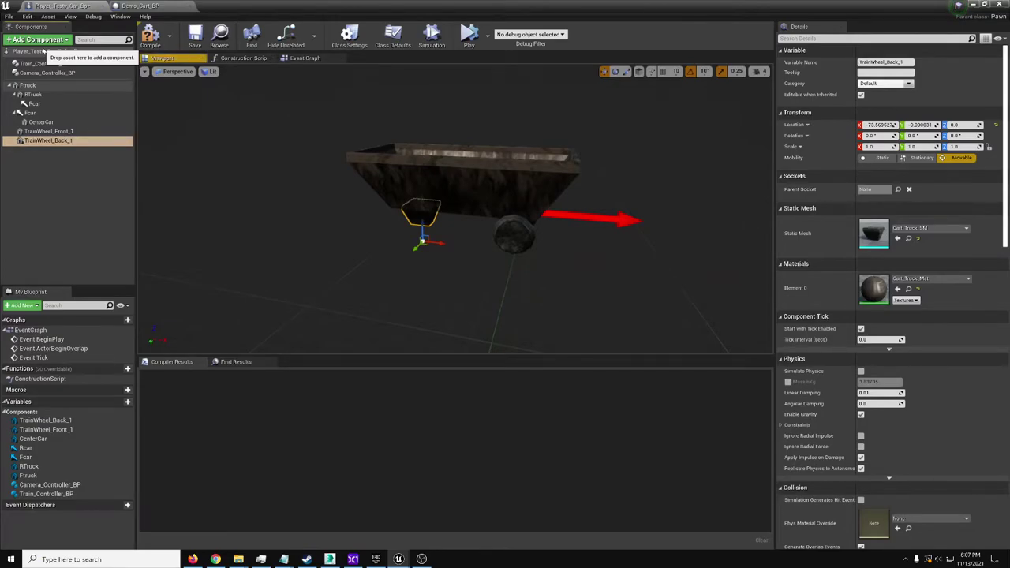
- Assign the Cart_Wheels_SM mesh to TrainWheel_Back_1 and place it at the rear truck, about X -65.2 and Z 23.7
click(927, 228)
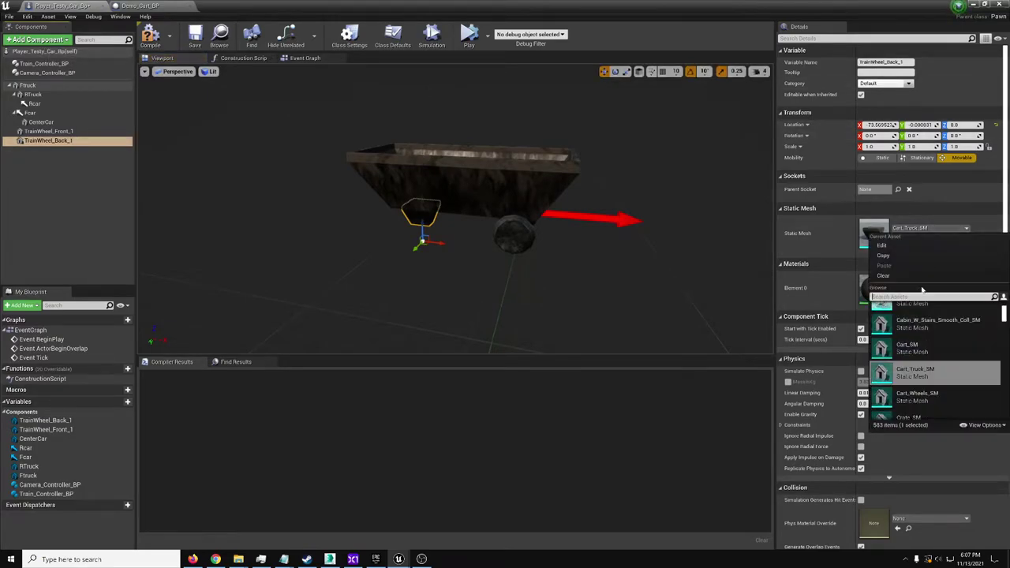
click(920, 396)
drag(422, 225, 421, 197)
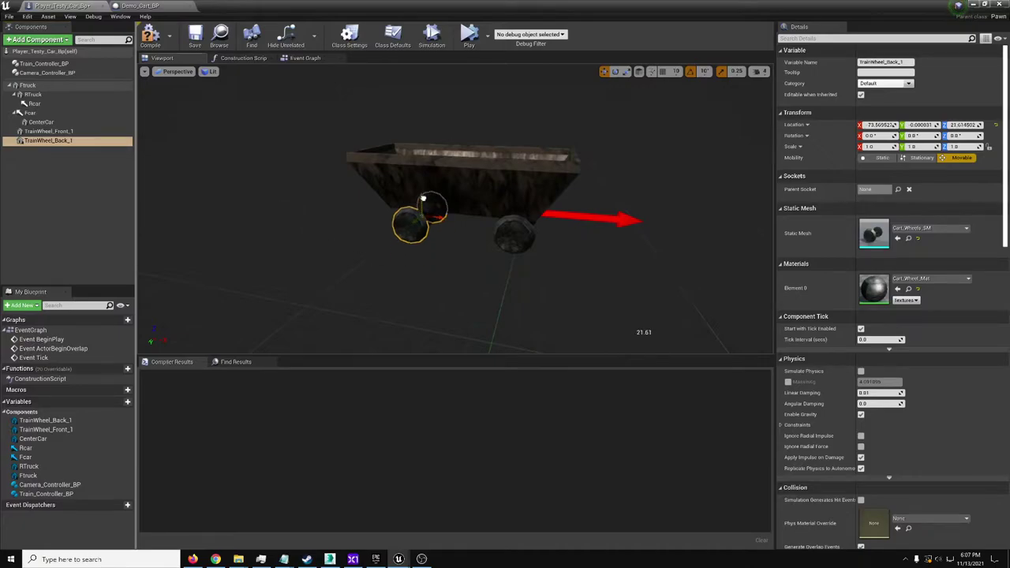
mouse_move(421, 198)
right_down()
mouse_move(429, 193)
mouse_move(434, 229)
mouse_move(424, 191)
right_up()
mouse_move(427, 186)
mouse_down()
mouse_move(419, 175)
mouse_move(430, 177)
mouse_up()
right_drag(430, 178, 405, 176)
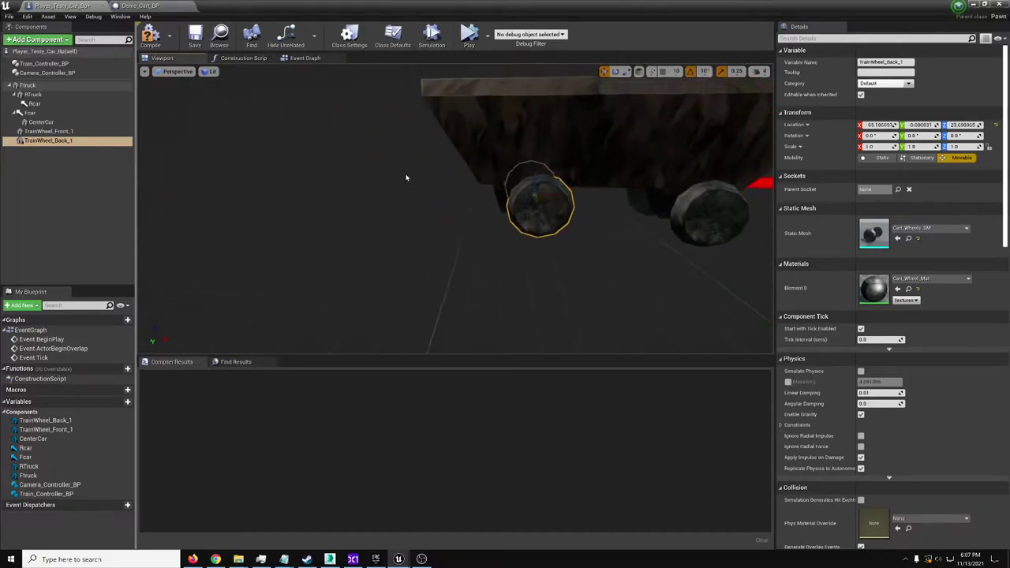
- Duplicate TrainWheel_Back_1 to create a second rear wheel set, TrainWheel_Back_2
right_click(39, 143)
click(73, 195)
click(46, 141)
click(45, 149)
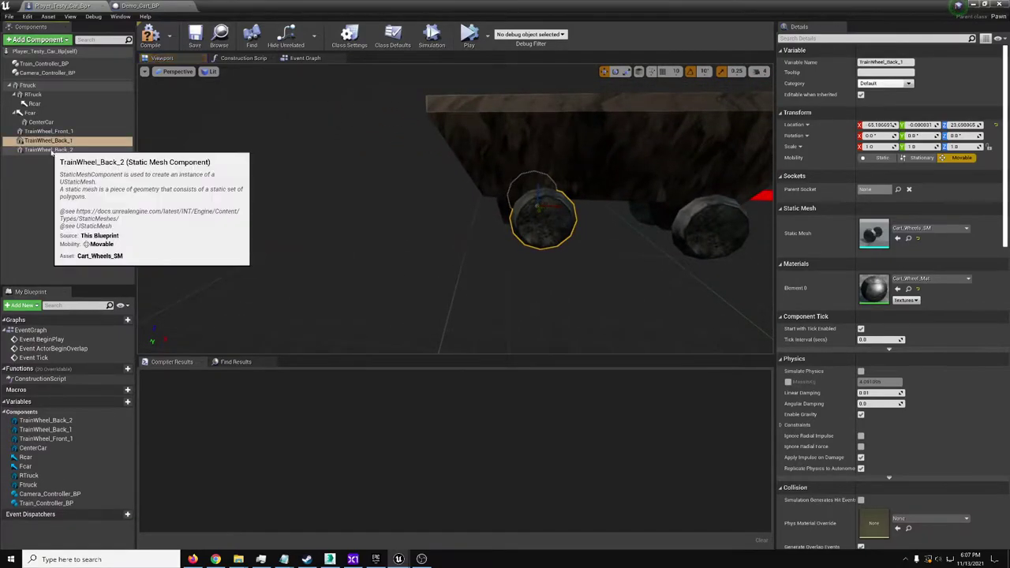
- Parent both TrainWheel_Back_1 and TrainWheel_Back_2 to RTruck
click(37, 141)
click(37, 148)
ctrl+click(36, 141)
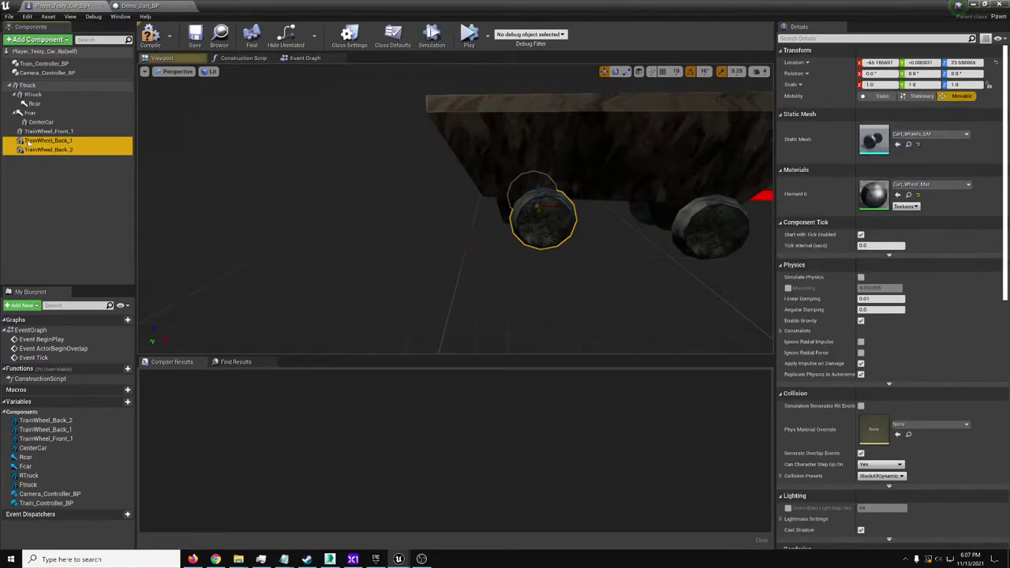
drag(29, 142, 35, 97)
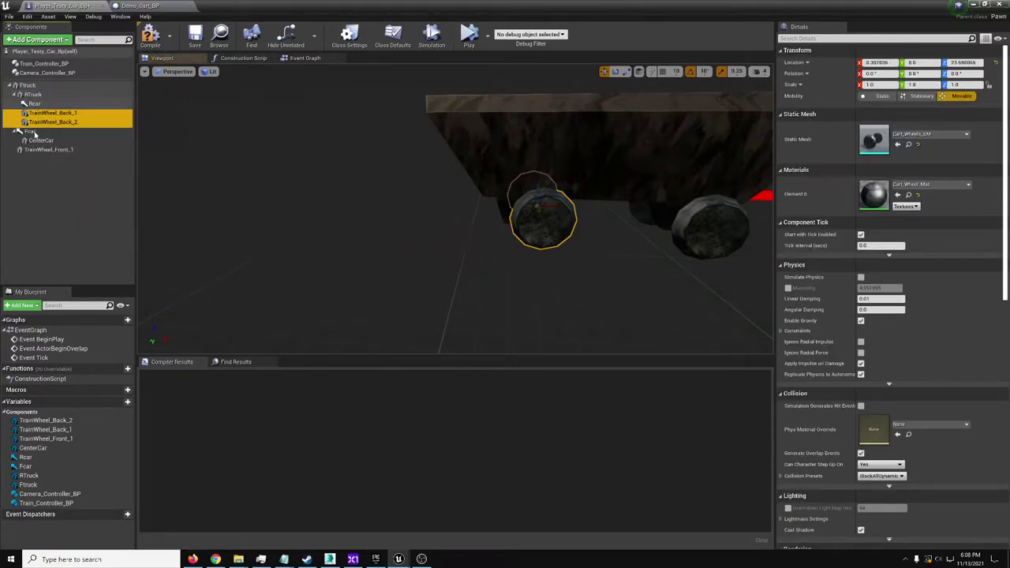
- Move TrainWheel_Back_2 behind TrainWheel_Back_1 at the rear truck, to about X -16 and Z 22.8
right_drag(477, 179, 483, 189)
drag(475, 170, 437, 182)
click(63, 122)
right_drag(527, 202, 489, 210)
drag(509, 170, 508, 171)
right_drag(509, 170, 551, 179)
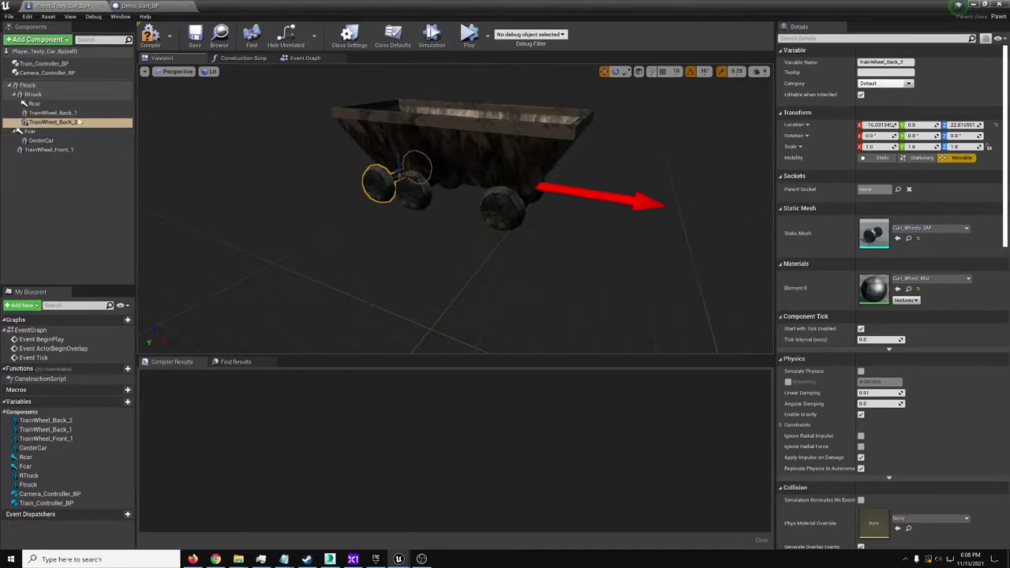
- Compare the Wheel Diameter setting of Train_Controller_BP in the player car with the one in Demo_Cart_BP
click(45, 63)
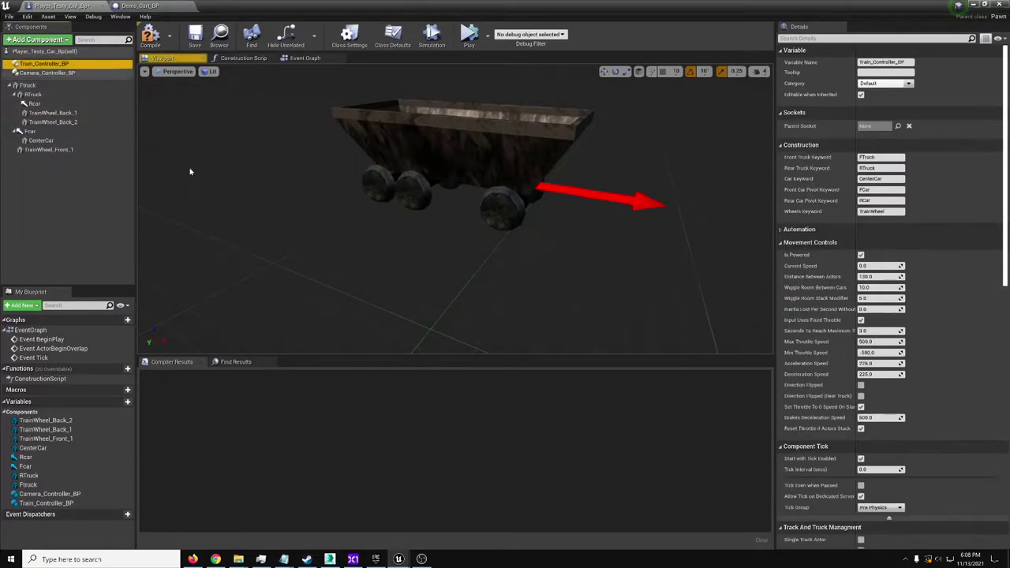
scroll(805, 237, down, 5)
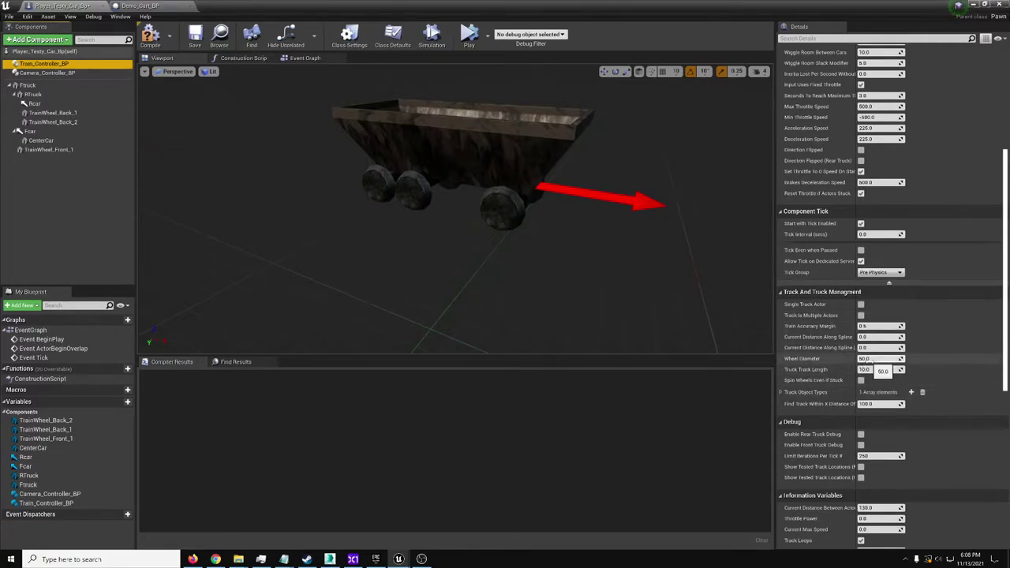
click(868, 359)
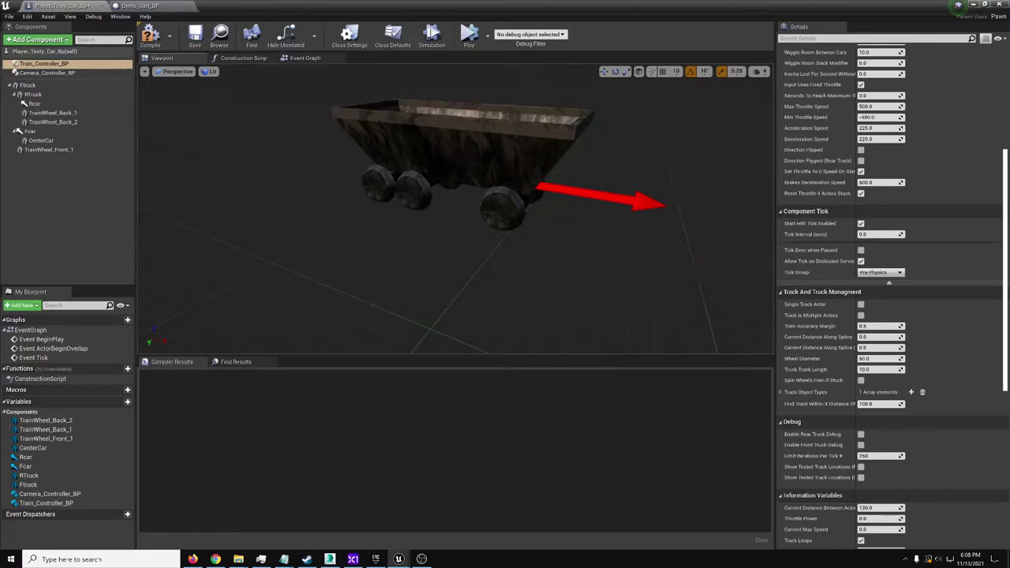
click(136, 6)
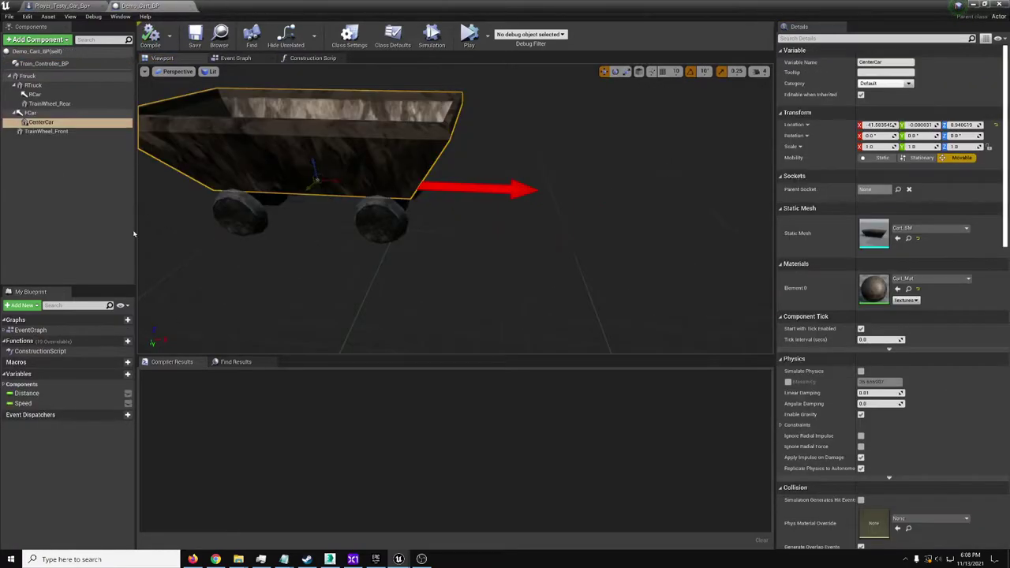
click(43, 63)
scroll(864, 376, down, 3)
scroll(862, 376, down, 3)
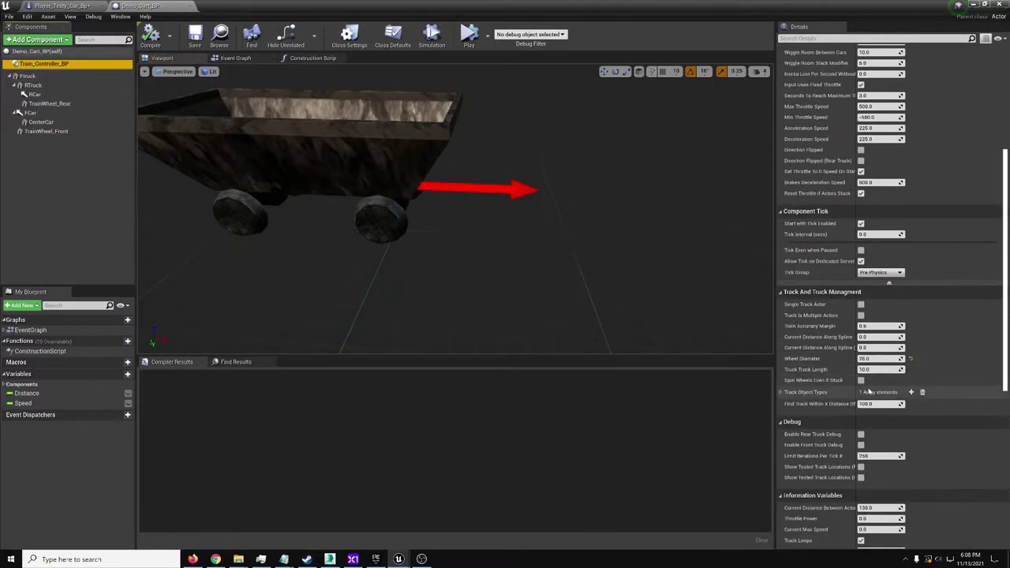
click(880, 359)
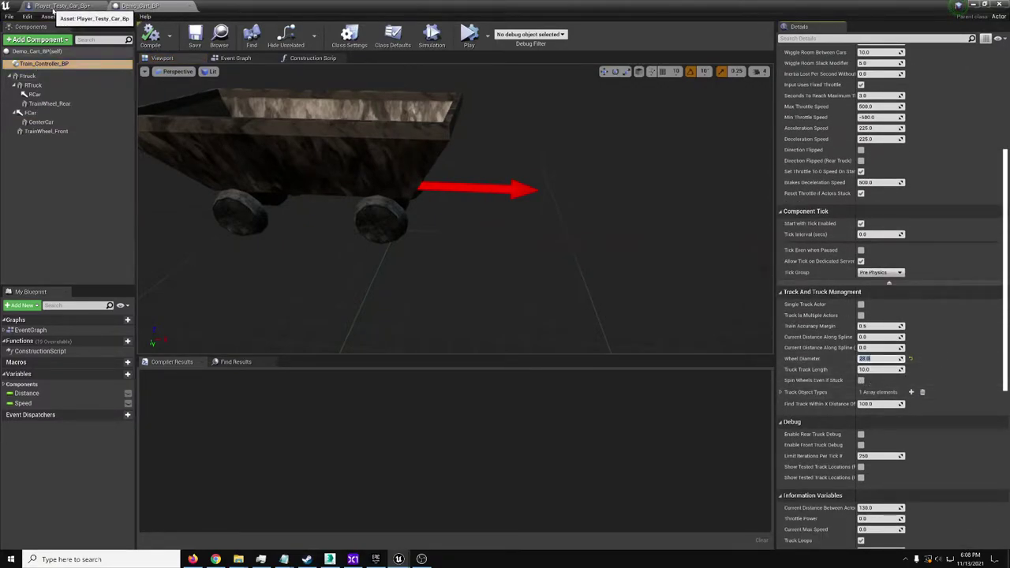
- Set the Wheel Diameter of Train_Controller_BP in Player_Testy_Car_Bp to 28
click(83, 5)
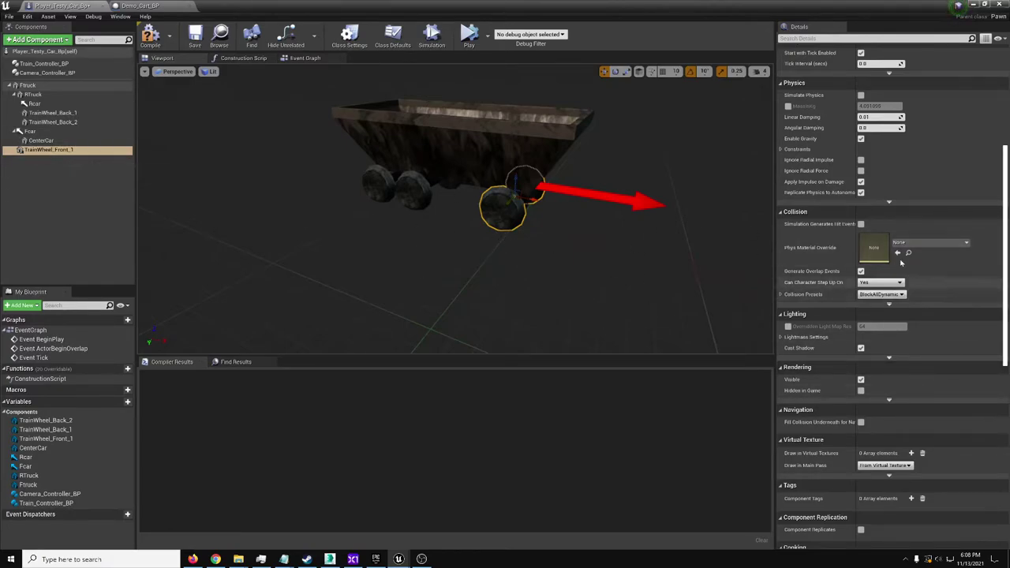
click(43, 63)
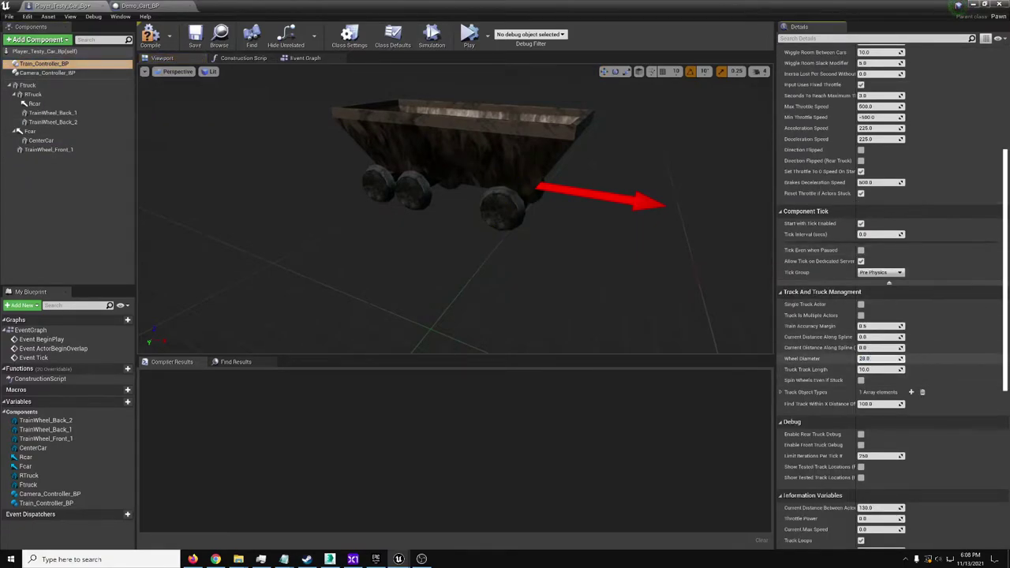
click(868, 358)
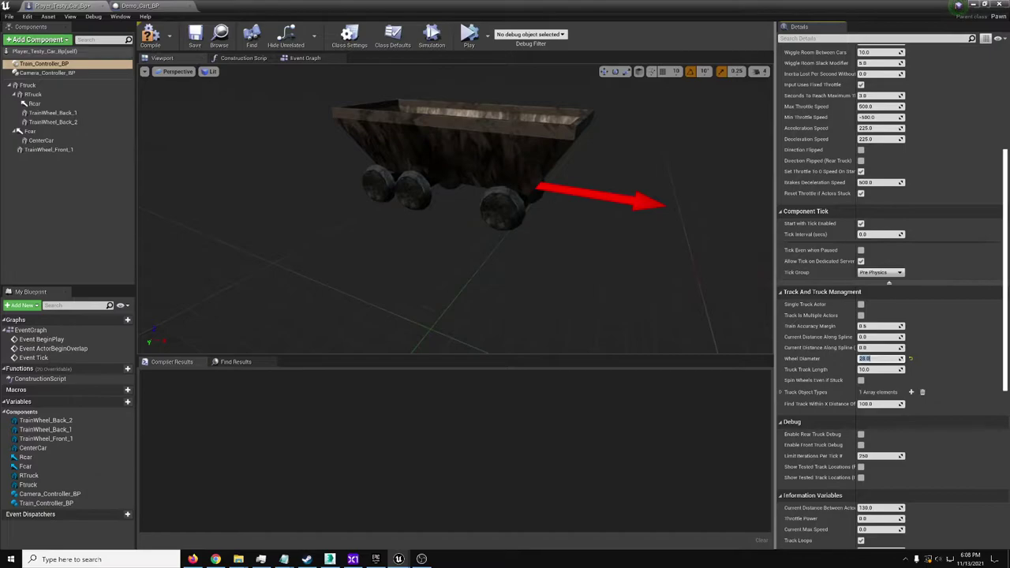
- Add a Spring Arm component as a child of CenterCar
right_drag(483, 130, 481, 194)
drag(632, 244, 679, 248)
click(41, 140)
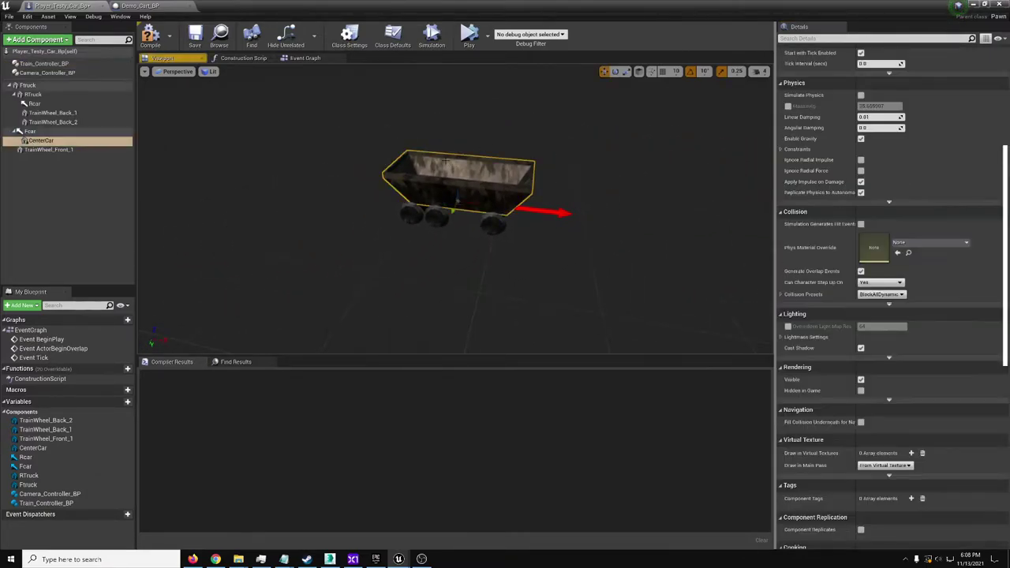
right_drag(616, 149, 594, 140)
click(37, 40)
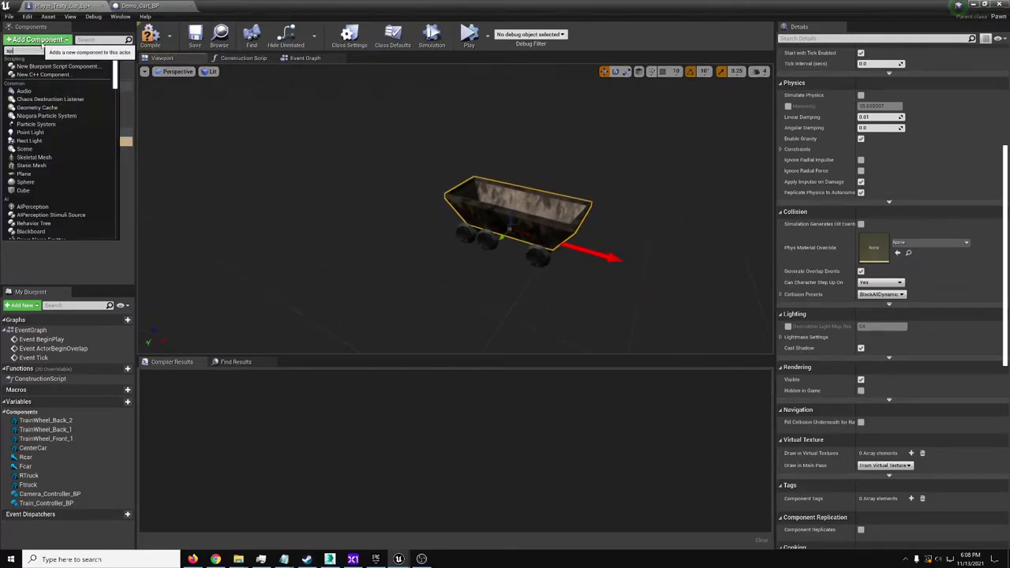
text(spring)
key(Return)
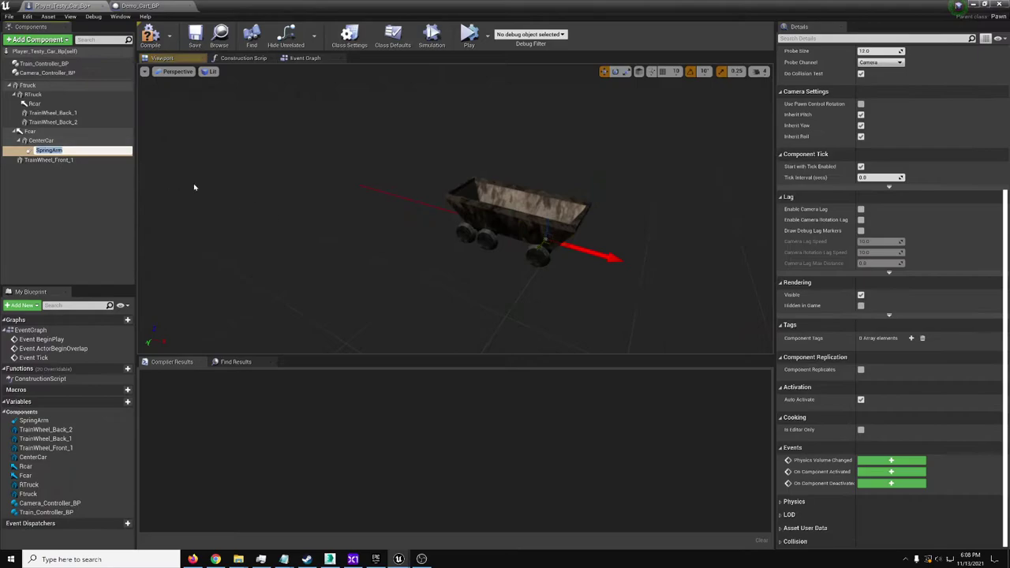
key(Return)
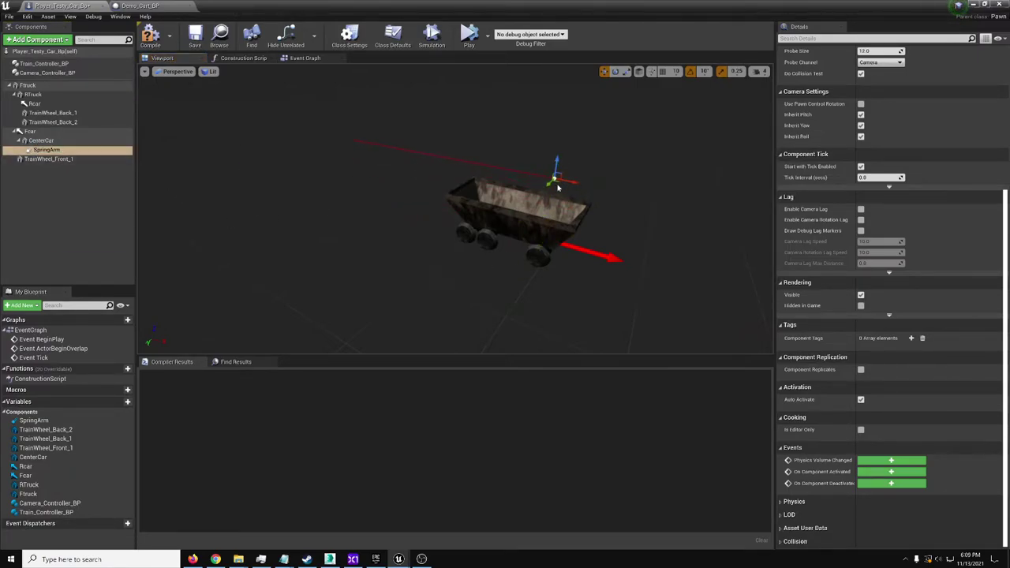
- Place the spring arm above the car's centre, at about X -1.6 and Z 72.5, and rename it SpringArm0
click(38, 150)
text(0)
key(Return)
click(46, 166)
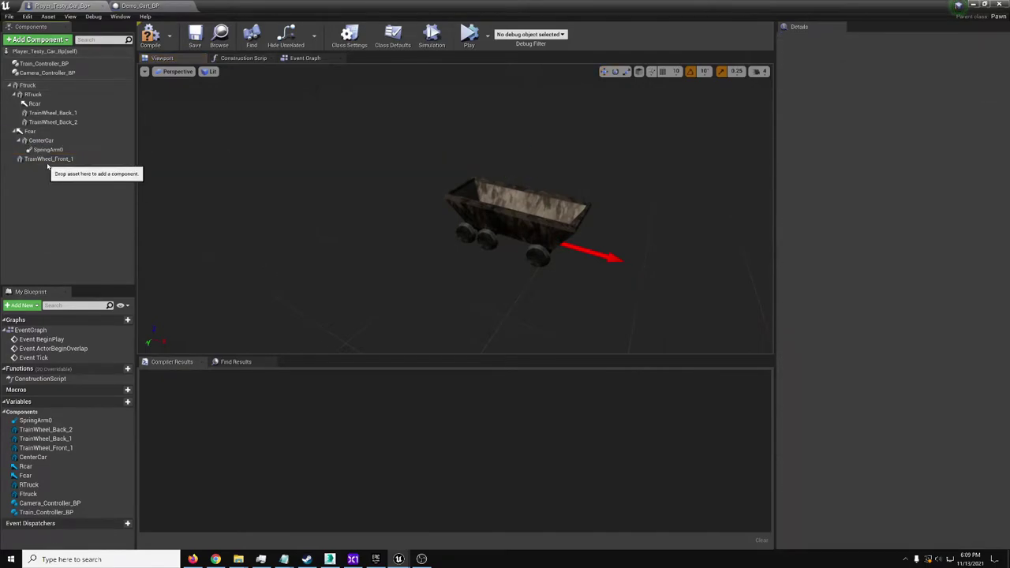
- Add a Camera component as a child of SpringArm0 and name it Camera0
click(45, 149)
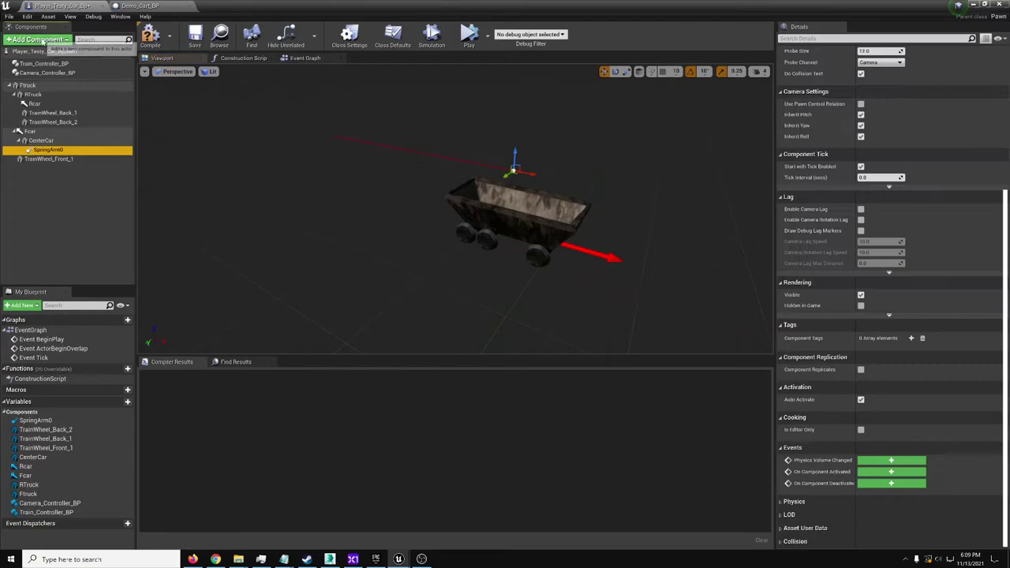
click(37, 39)
text(ca)
click(43, 68)
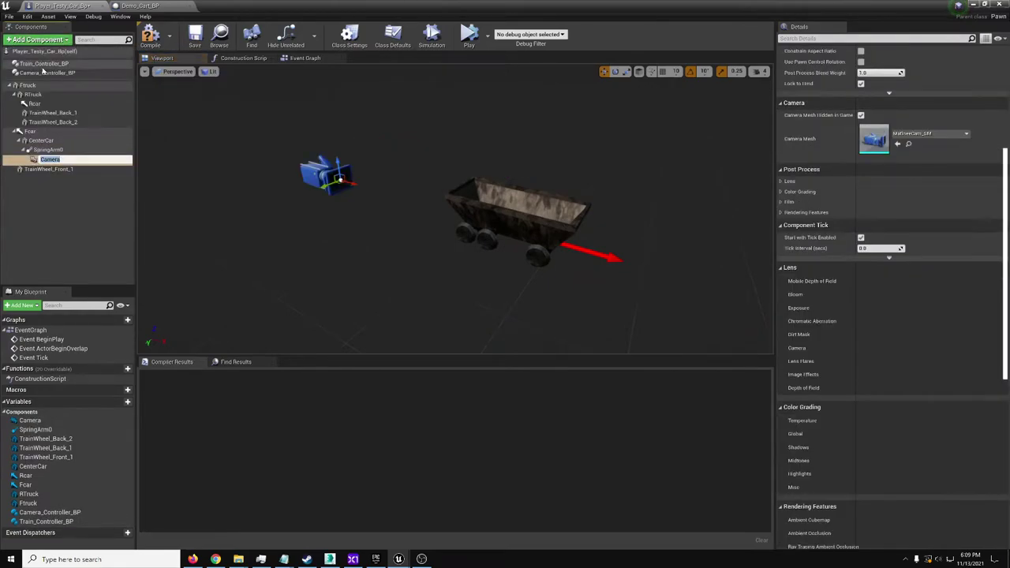
text(0)
key(Return)
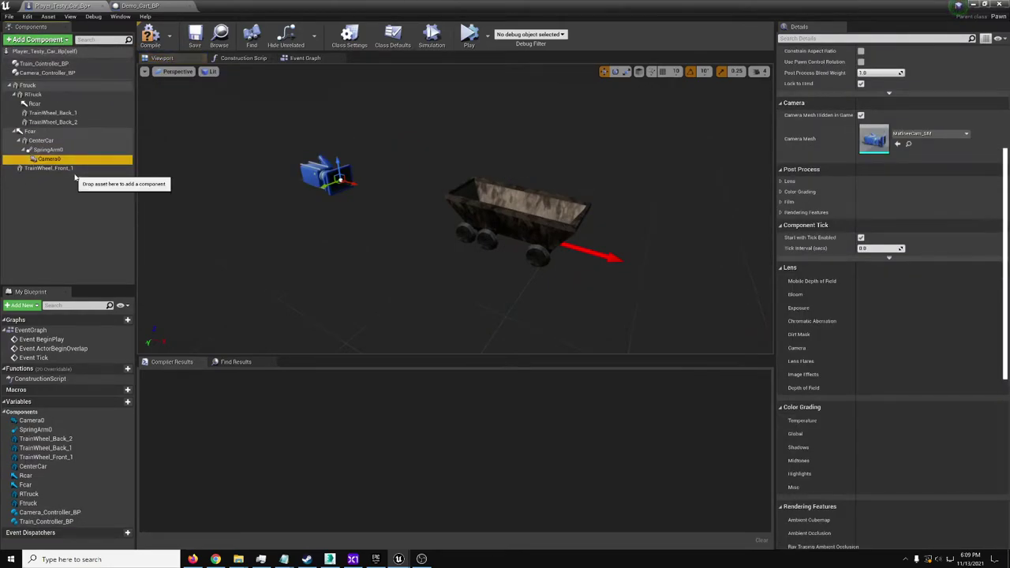
- Raise SpringArm0 a little higher above the car, carrying Camera0 up with it
click(47, 73)
click(71, 158)
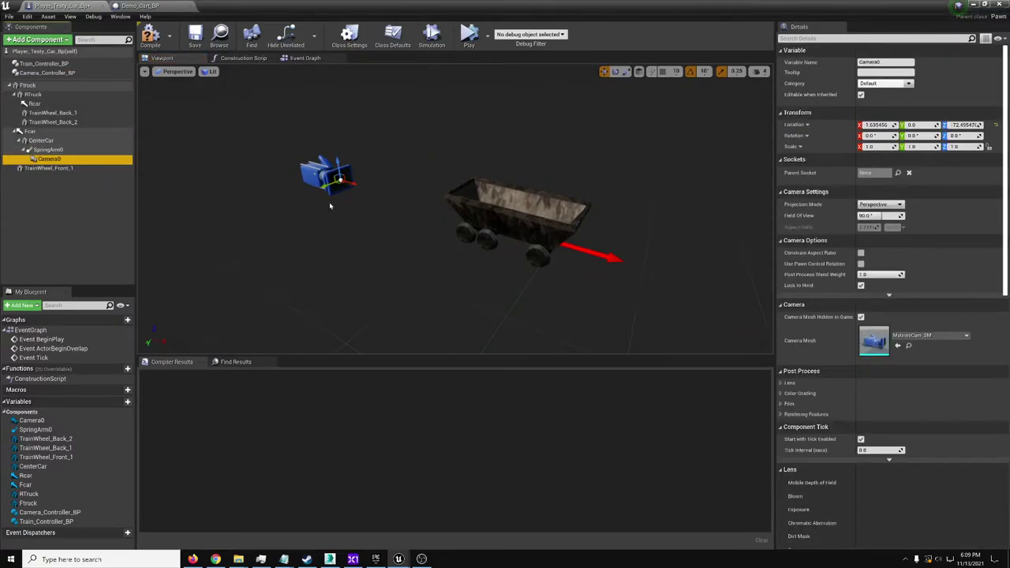
mouse_move(625, 135)
right_down()
mouse_move(640, 138)
mouse_move(625, 135)
right_up()
mouse_move(284, 276)
right_down()
mouse_move(288, 267)
mouse_move(284, 276)
right_up()
click(49, 152)
drag(47, 154, 47, 150)
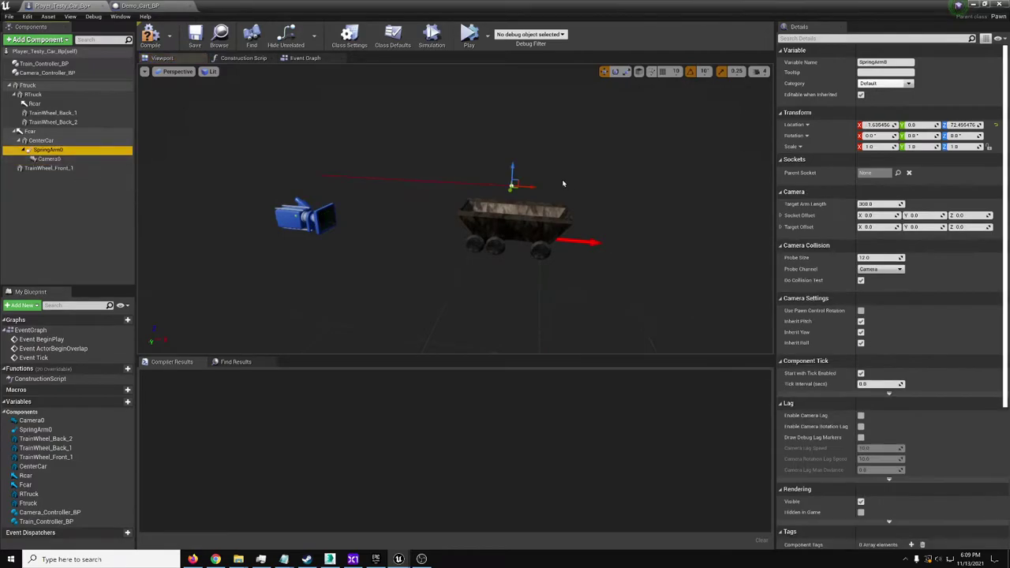
drag(512, 168, 513, 148)
- Zero Camera0's location on X, Y and Z relative to SpringArm0 and compile the blueprint
click(303, 201)
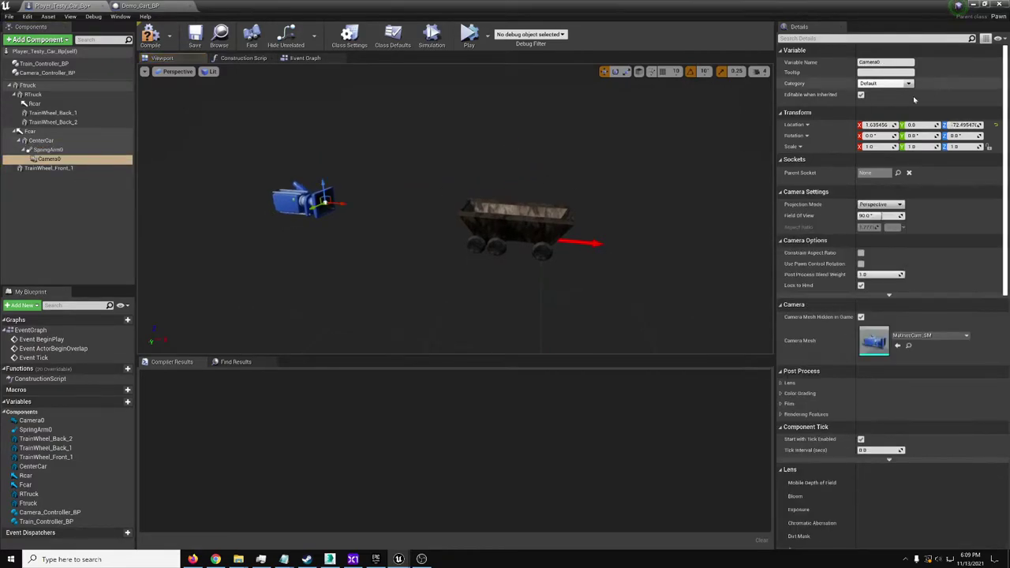
click(878, 125)
text(0)
key(Return)
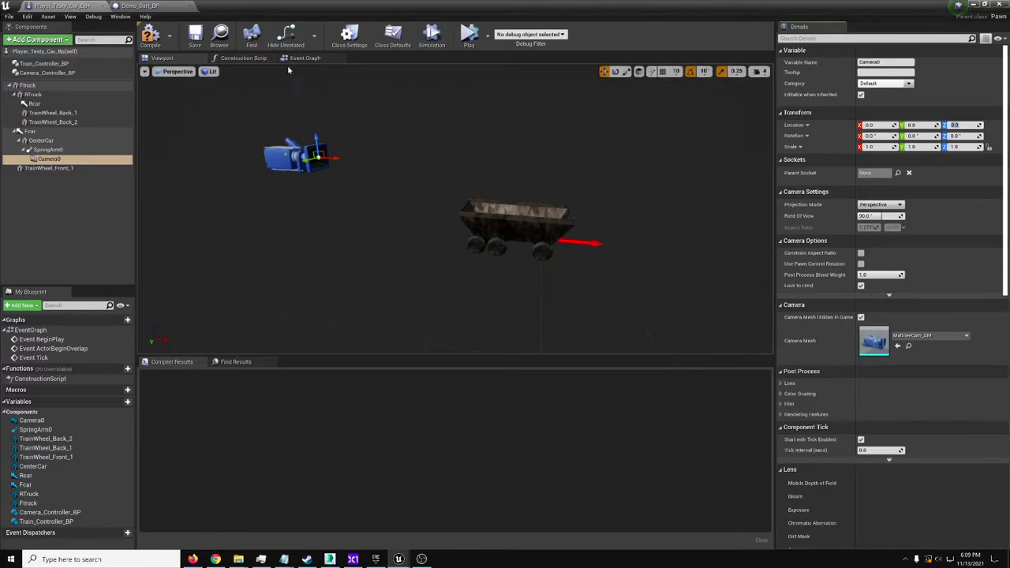
click(151, 37)
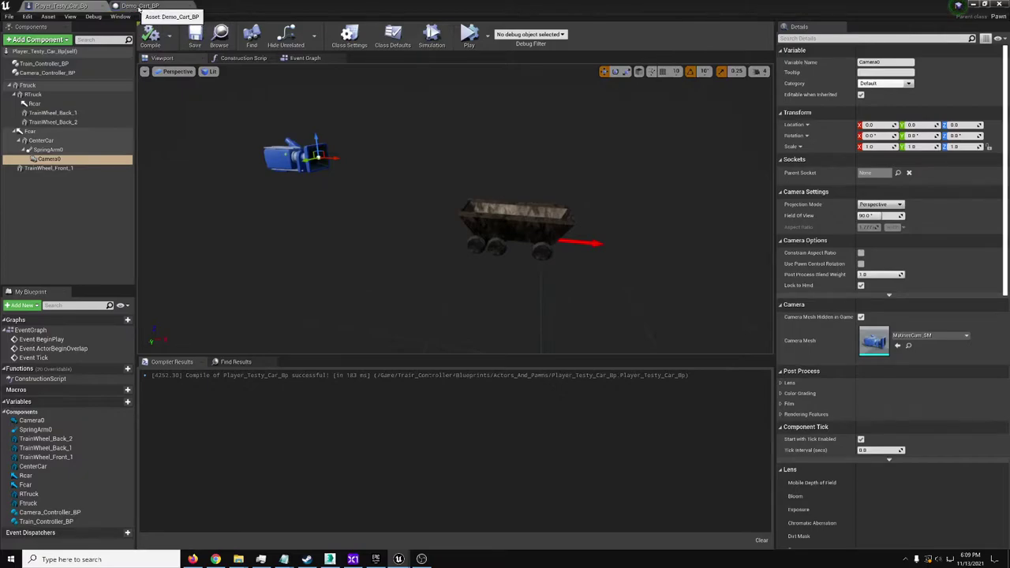
- Close the Demo_Cart_BP blueprint and return to the Player_Testy_Car_Bp viewport
click(148, 7)
click(189, 6)
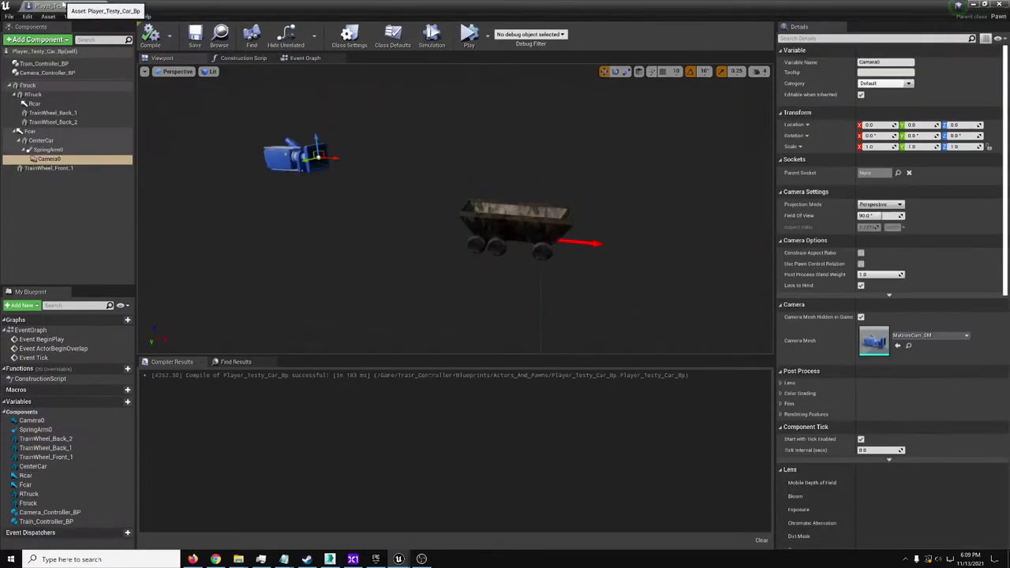
mouse_move(397, 205)
right_down()
mouse_move(371, 189)
mouse_move(399, 205)
right_up()
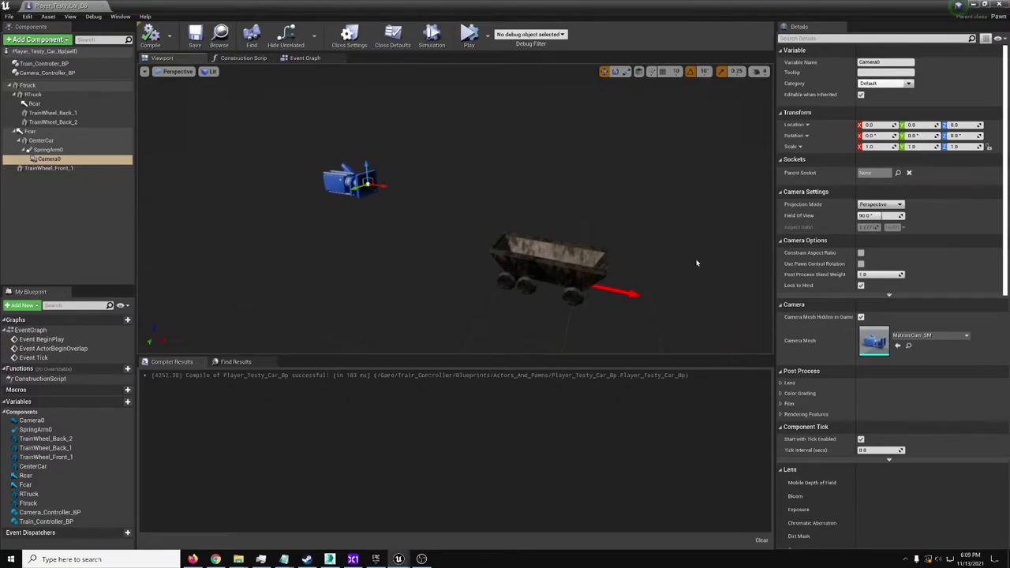
- Delete the default BeginPlay, ActorBeginOverlap and Tick event nodes from the event graph of Player_Testy_Car_Bp
click(305, 57)
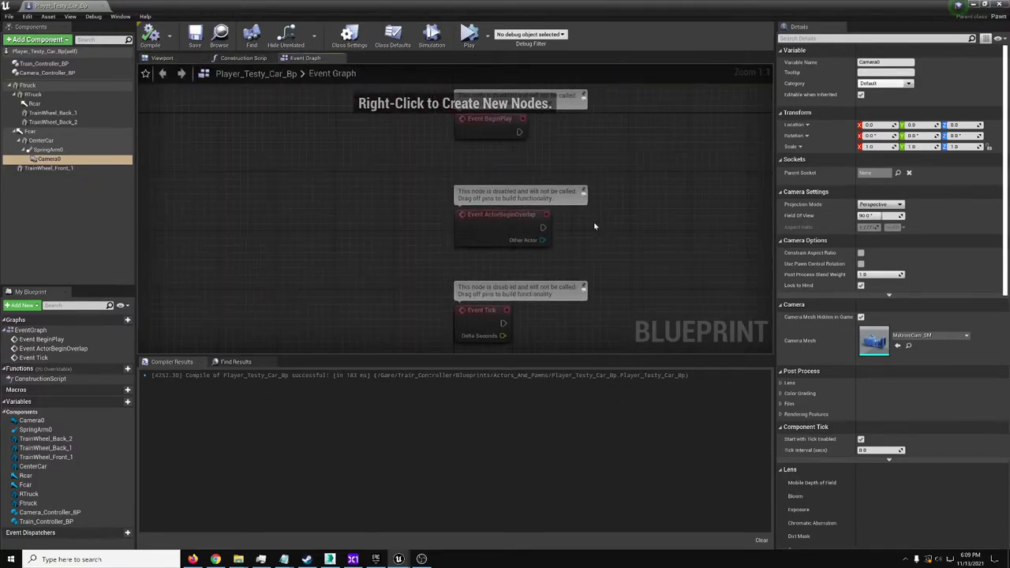
right_drag(593, 211, 515, 211)
drag(273, 323, 384, 157)
key(Delete)
right_drag(391, 177, 373, 178)
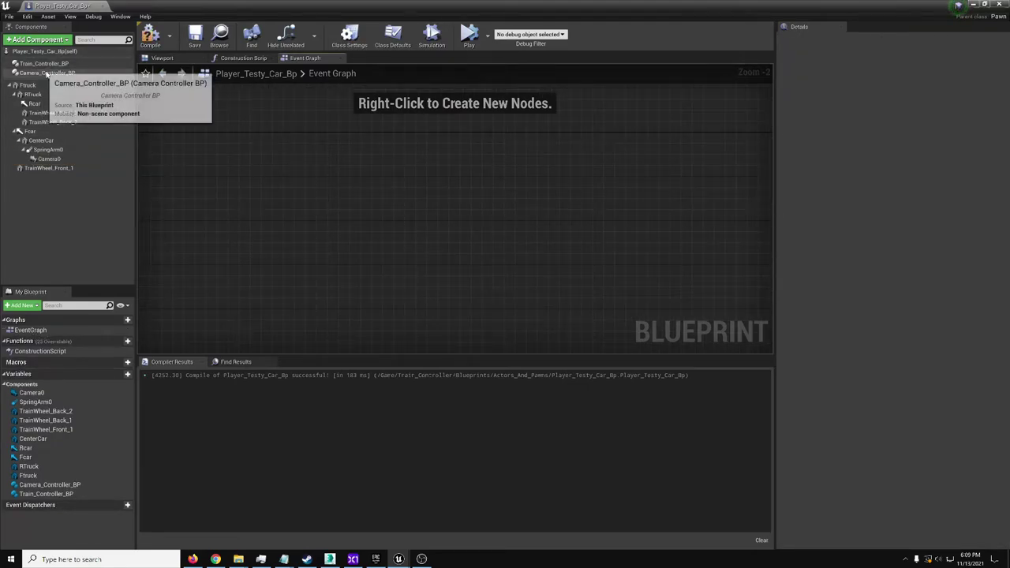
- Place reference nodes for Train_Controller_BP and Camera_Controller_BP in the event graph, one above the other
drag(43, 63, 274, 160)
scroll(274, 160, up, 2)
drag(47, 72, 268, 282)
right_drag(327, 187, 322, 254)
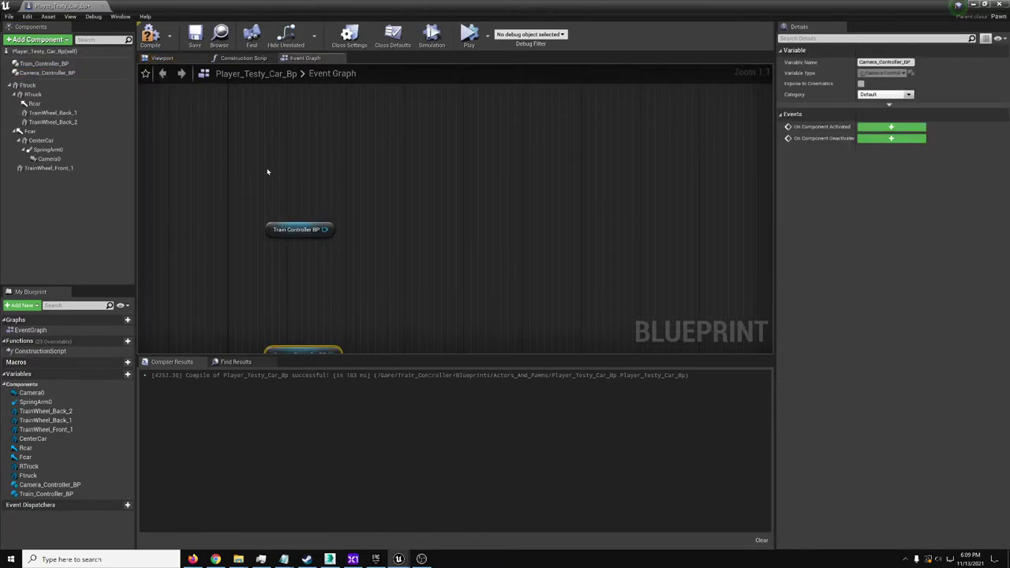
- Add the InputAxis MoveForward event above the Train Controller BP reference node
right_click(268, 172)
text(forward)
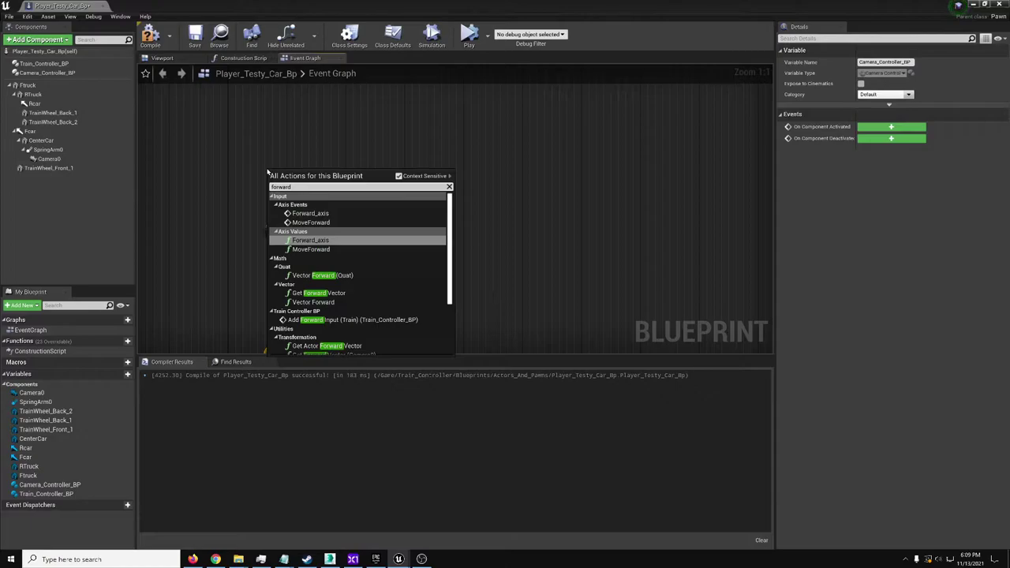
click(311, 222)
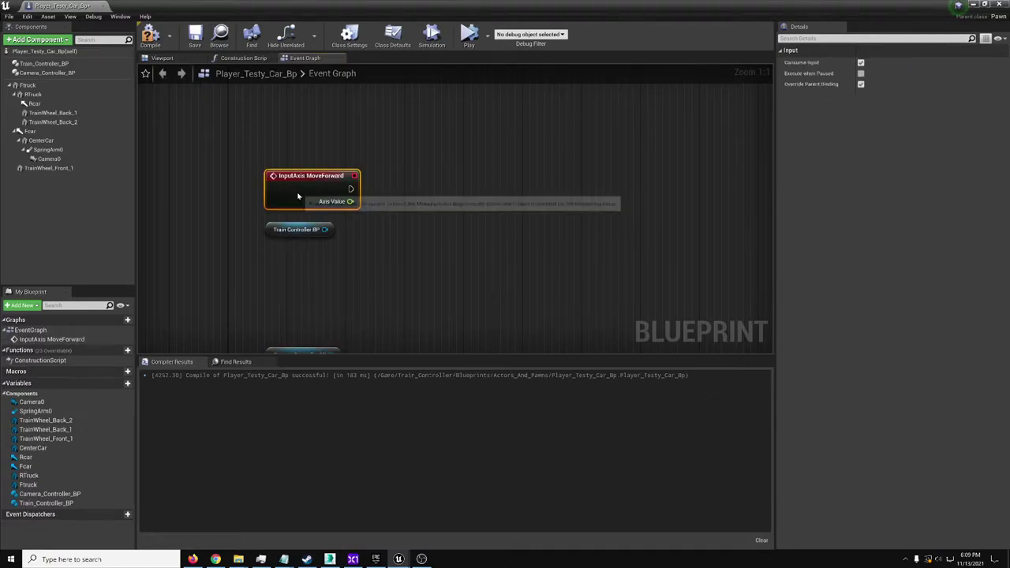
right_drag(305, 254, 321, 234)
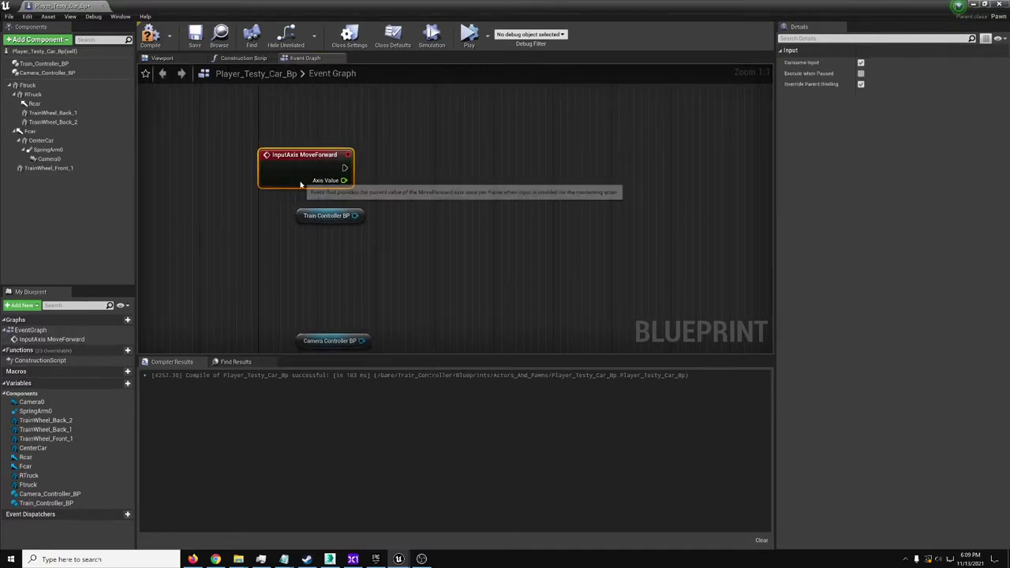
click(462, 271)
scroll(461, 268, down, 3)
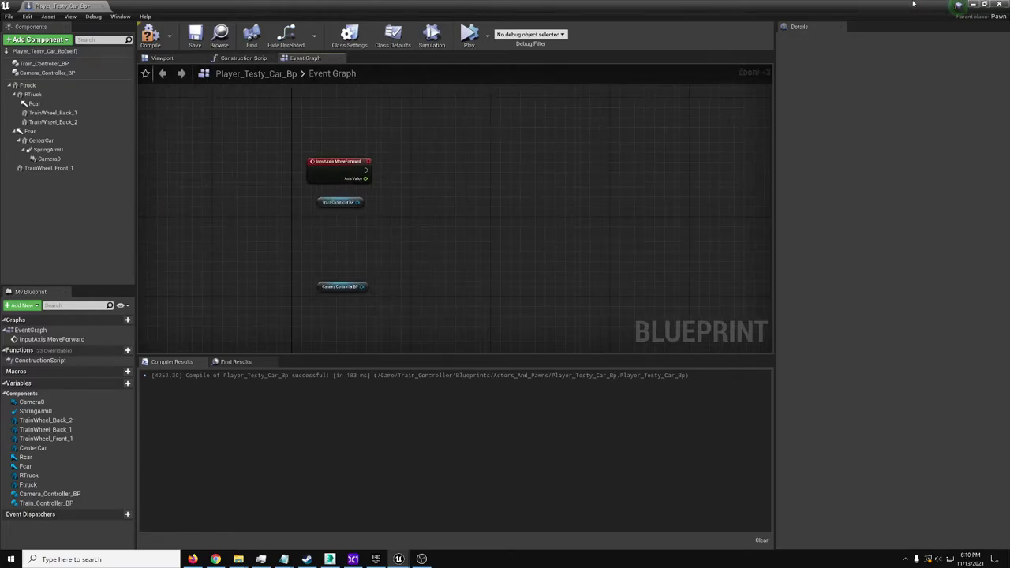
- Examine the movement and camera input events in the event graph of Player_Tram_BP, and close that blueprint
click(976, 4)
right_drag(537, 213, 474, 253)
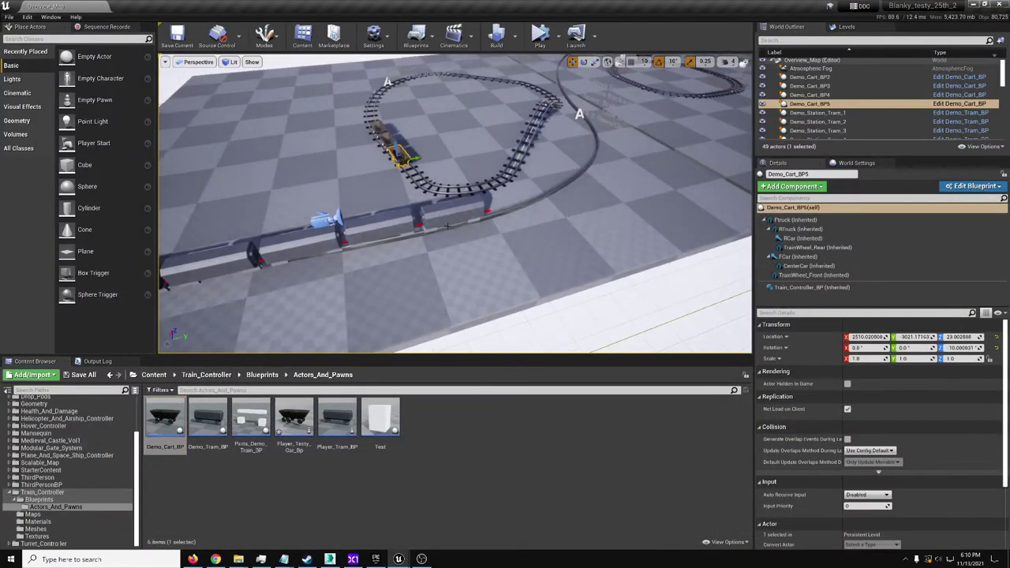
double_click(337, 442)
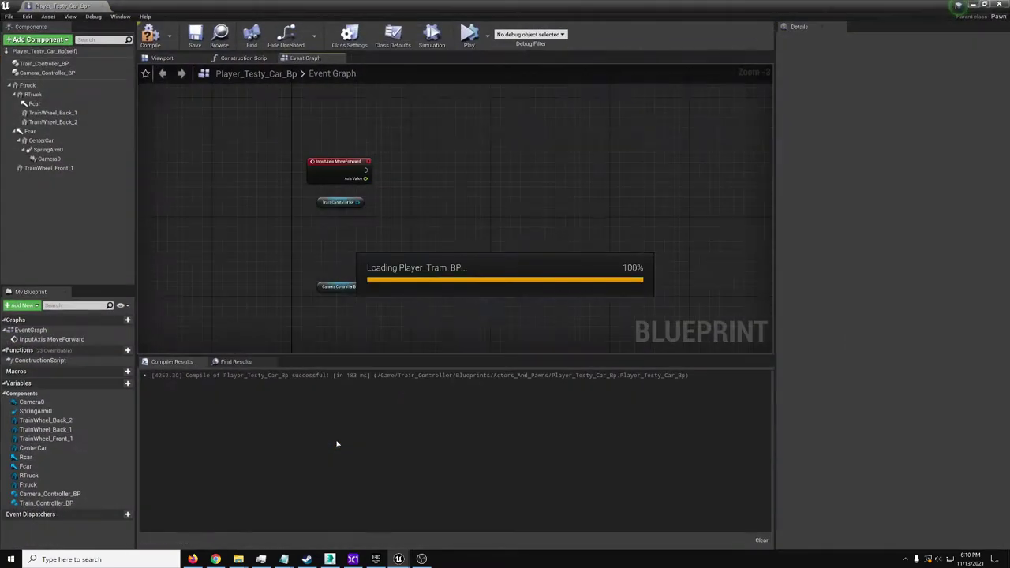
scroll(297, 219, up, 4)
scroll(631, 114, down, 3)
right_drag(632, 113, 515, 154)
scroll(320, 224, up, 4)
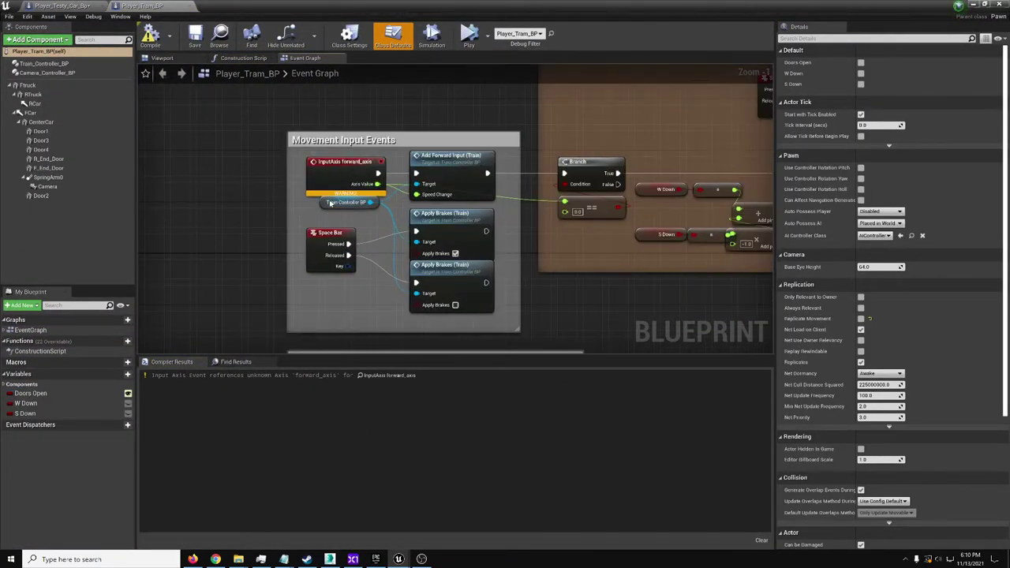
scroll(335, 203, down, 2)
right_drag(290, 263, 298, 199)
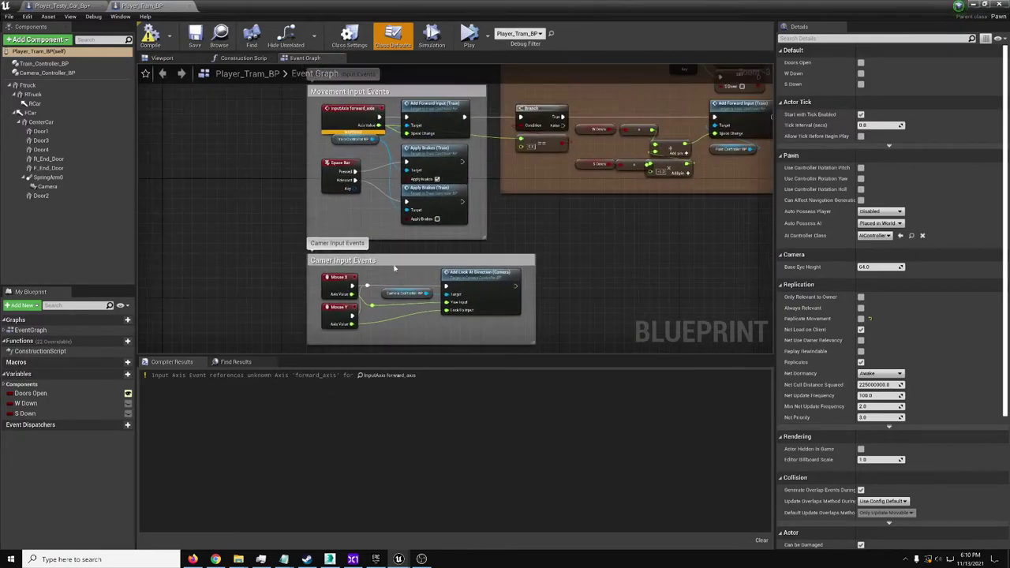
click(189, 7)
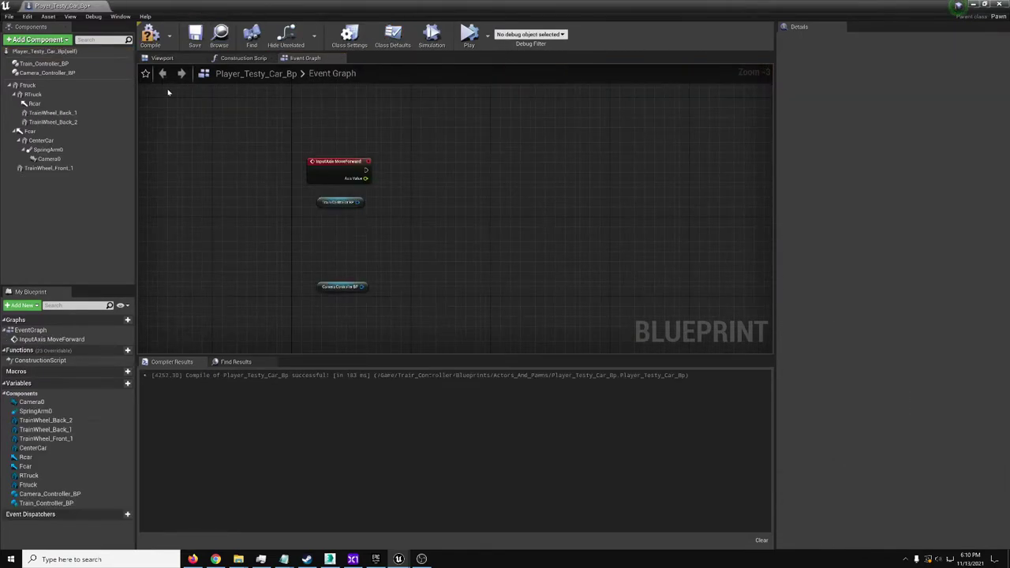
- Review the MoveForward axis mappings and their key scales in the project's input settings, and close the settings
click(28, 16)
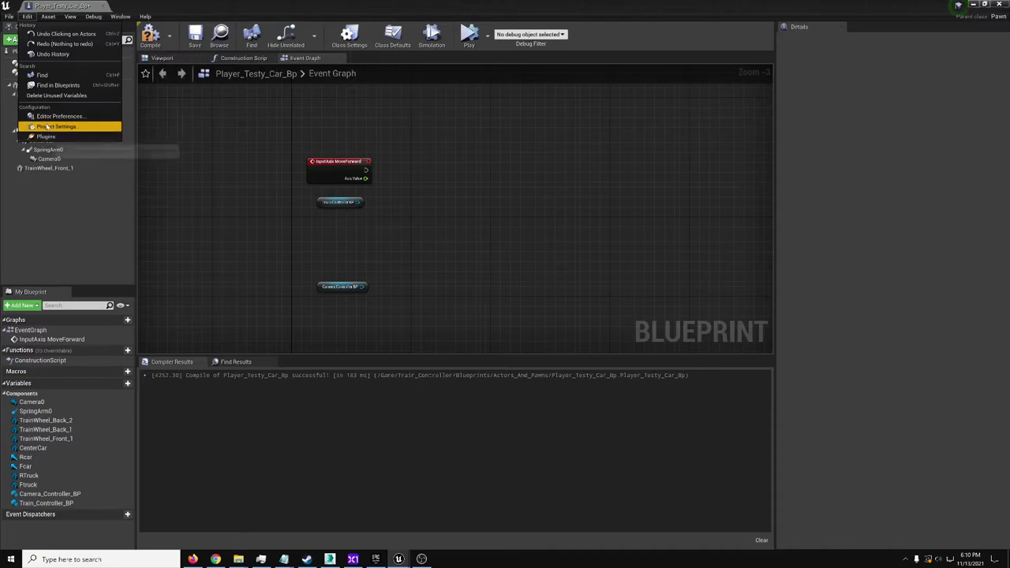
click(57, 127)
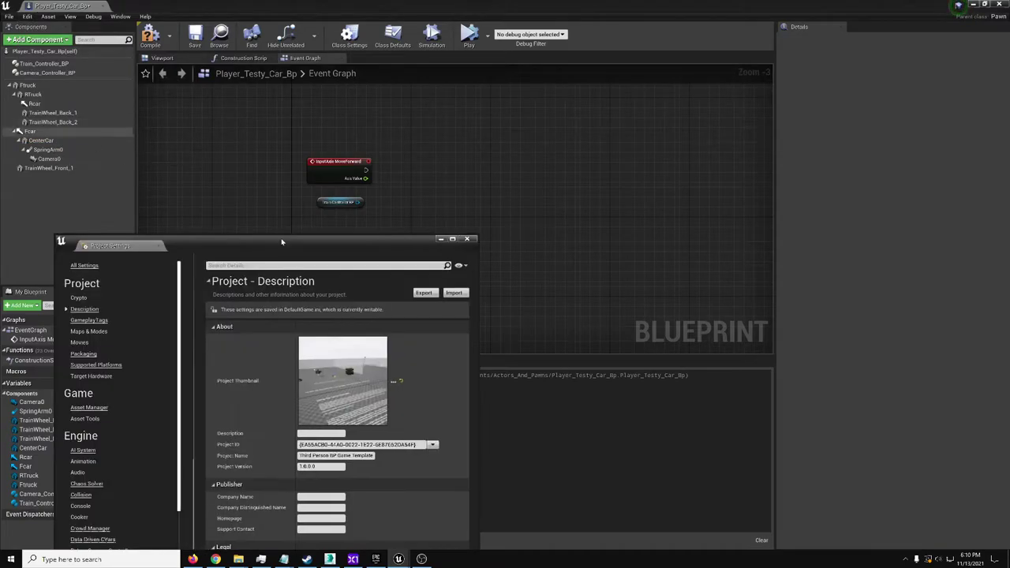
scroll(111, 451, down, 3)
click(76, 504)
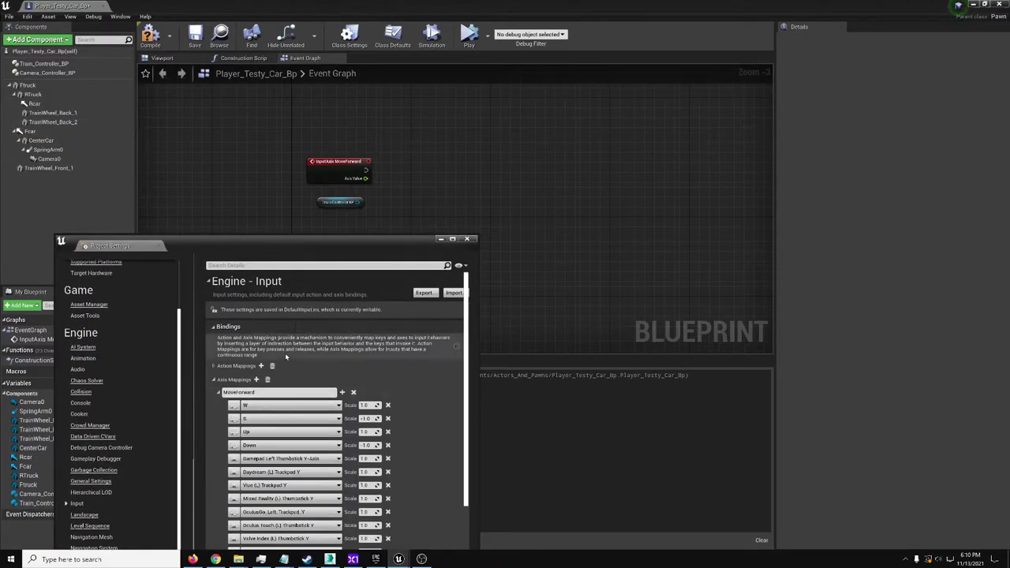
scroll(226, 377, down, 1)
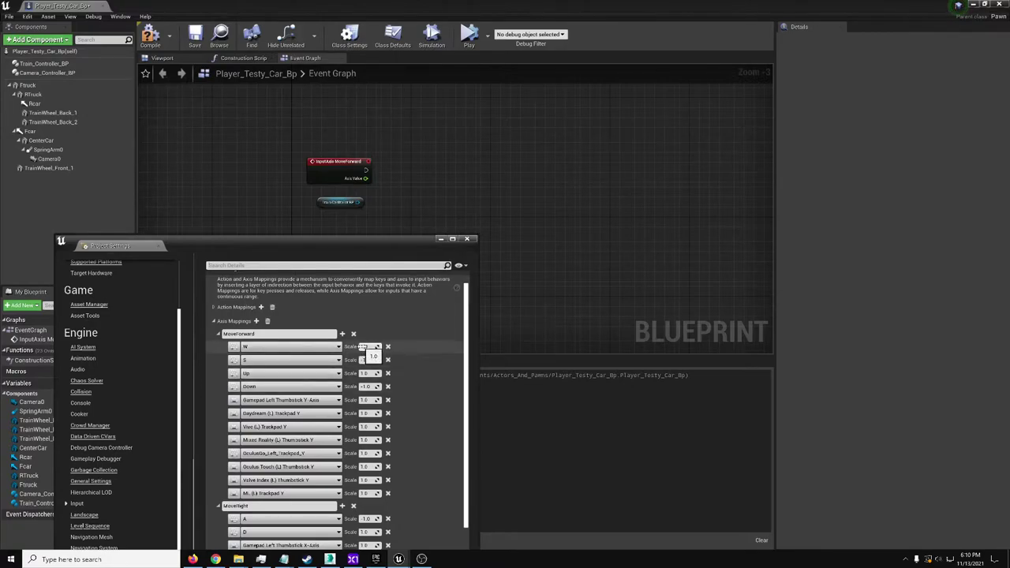
click(367, 360)
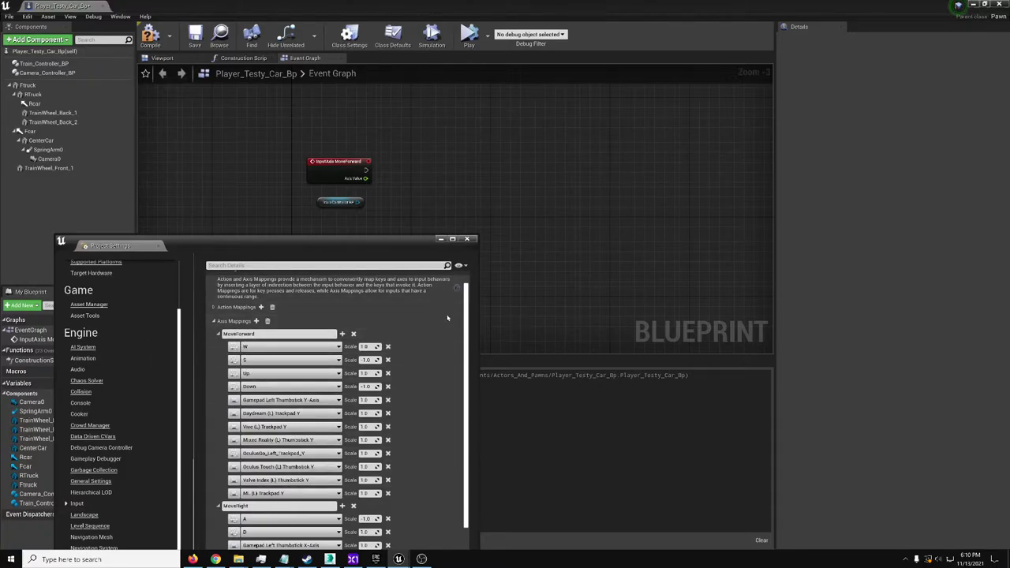
click(466, 239)
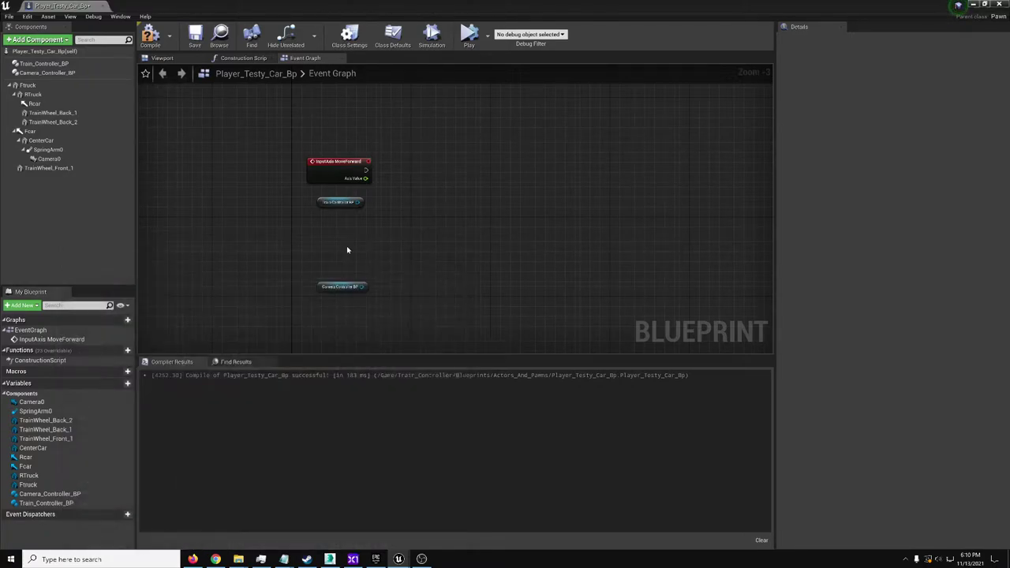
- Call Add Forward Input (Train) on the Train Controller BP reference and place the node beside the MoveForward event
scroll(369, 179, up, 2)
right_drag(451, 190, 408, 214)
drag(312, 235, 352, 231)
text(forward)
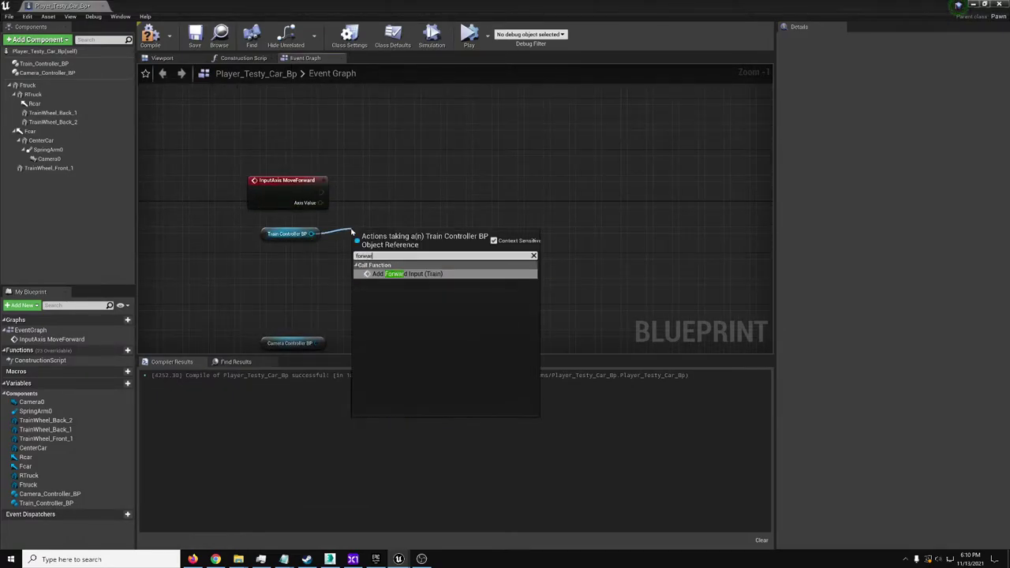
key(Return)
drag(358, 233, 370, 189)
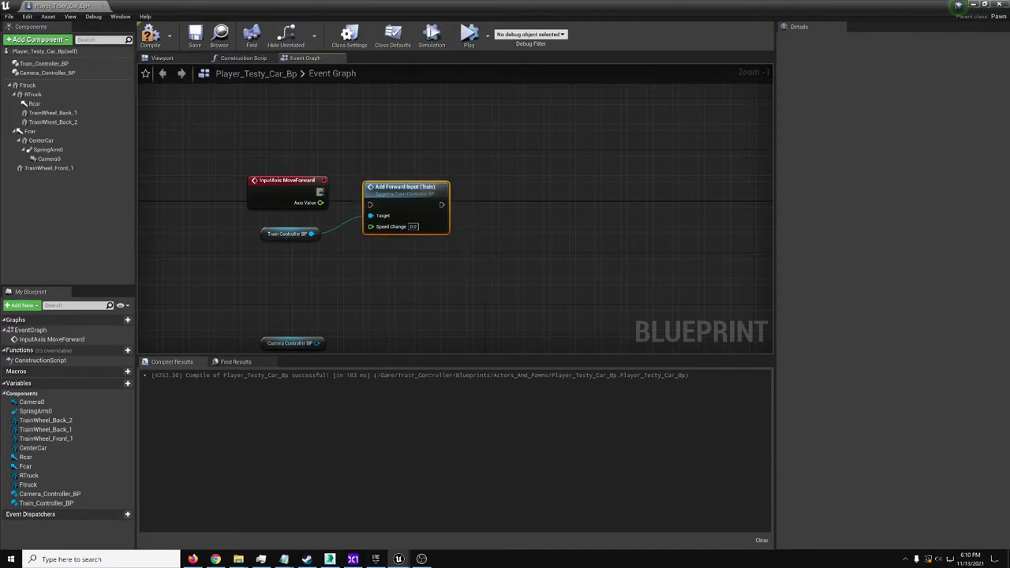
- Wire the MoveForward event's execution and axis value into Add Forward Input (Train), and add a Space Bar key event below
drag(371, 226, 320, 203)
scroll(399, 202, down, 2)
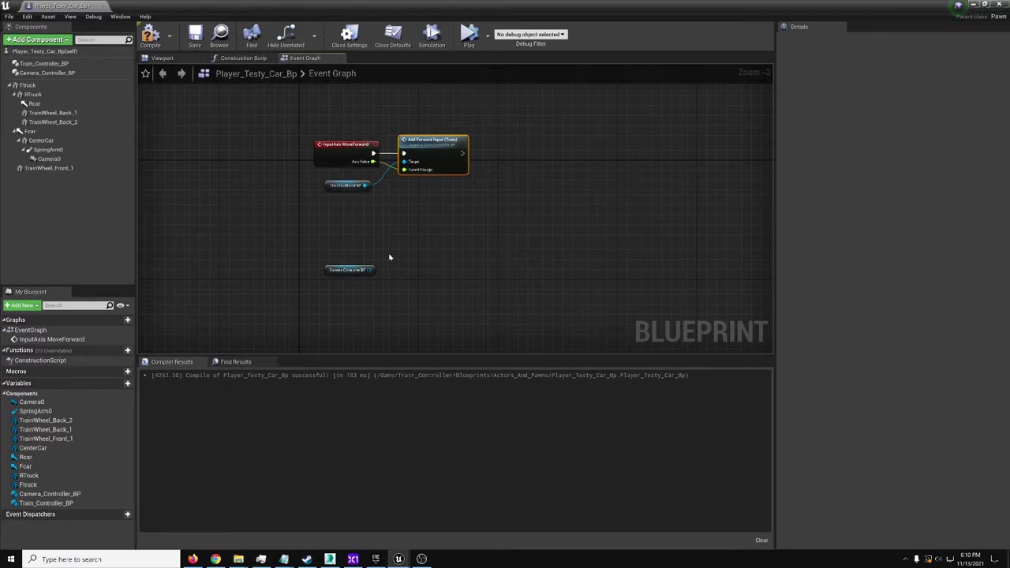
scroll(389, 257, up, 2)
right_click(294, 201)
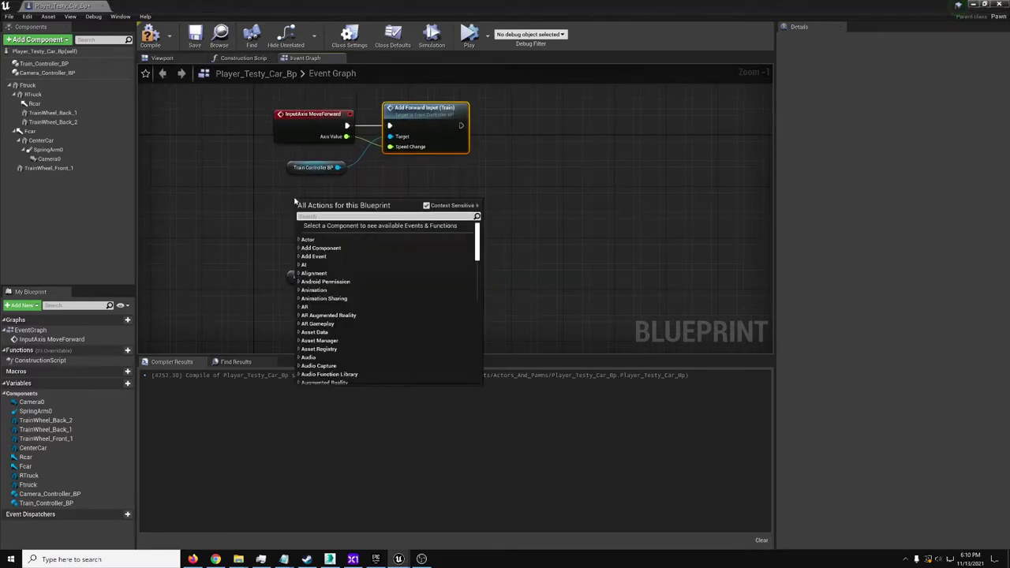
text(space bar)
key(Return)
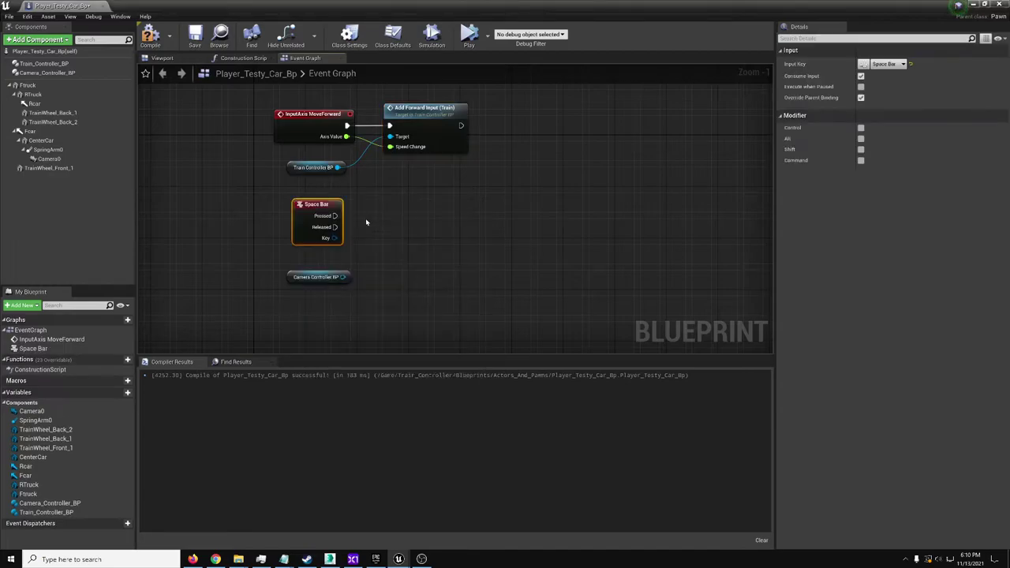
- Call Apply Brakes (Train) twice on Train Controller BP, wiring Space Bar Pressed to the call with Apply Brakes enabled and Released to the disabled one
drag(337, 168, 367, 169)
text(brake)
key(Return)
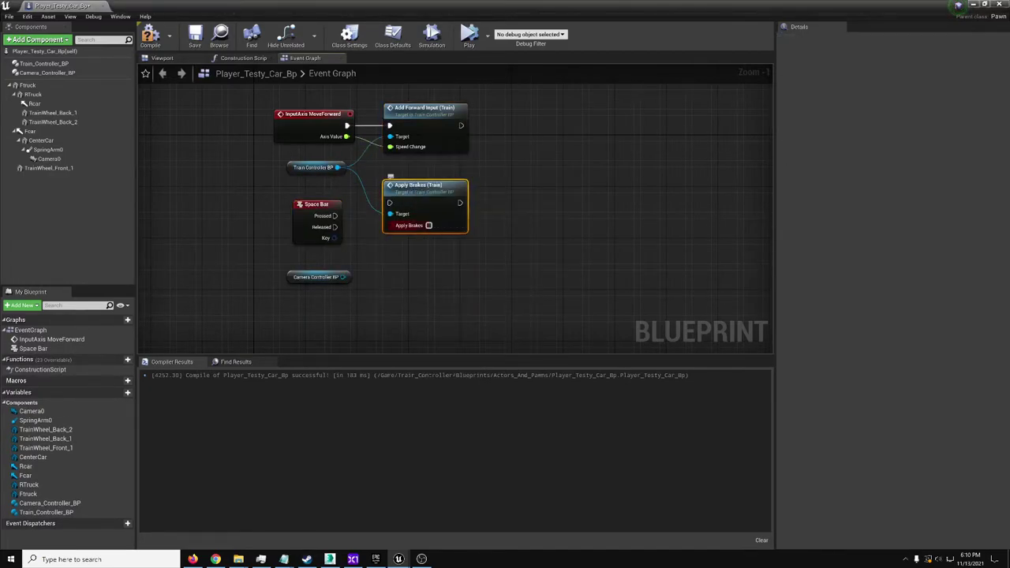
key(ctrl+c)
key(ctrl+v)
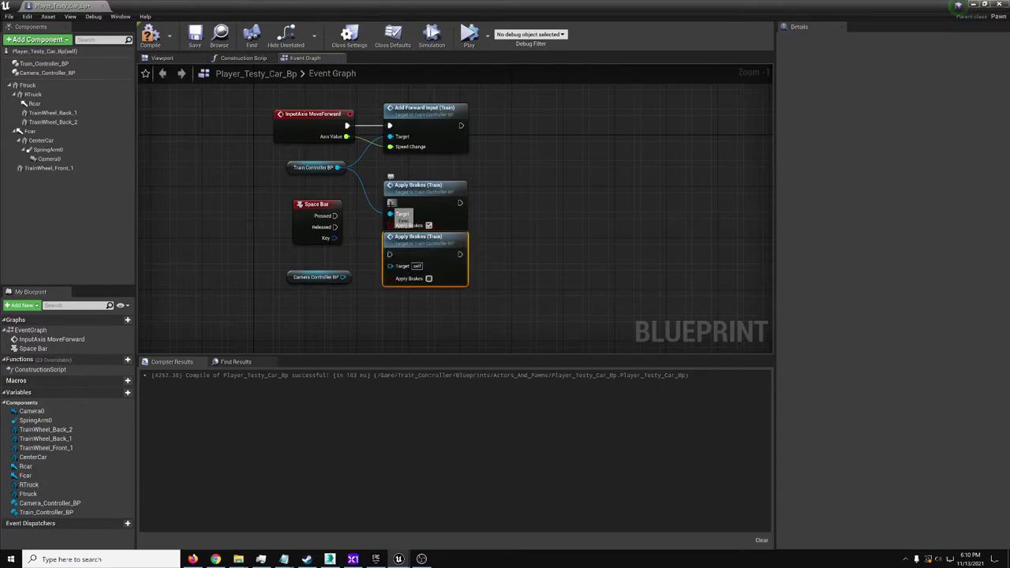
drag(390, 202, 336, 220)
drag(390, 254, 333, 229)
drag(337, 167, 400, 266)
- Move the Camera Controller BP reference clear of the brake nodes and add an InputAxis LookUp event below it
right_drag(327, 319, 319, 219)
drag(287, 182, 276, 247)
right_click(272, 285)
text(look rig)
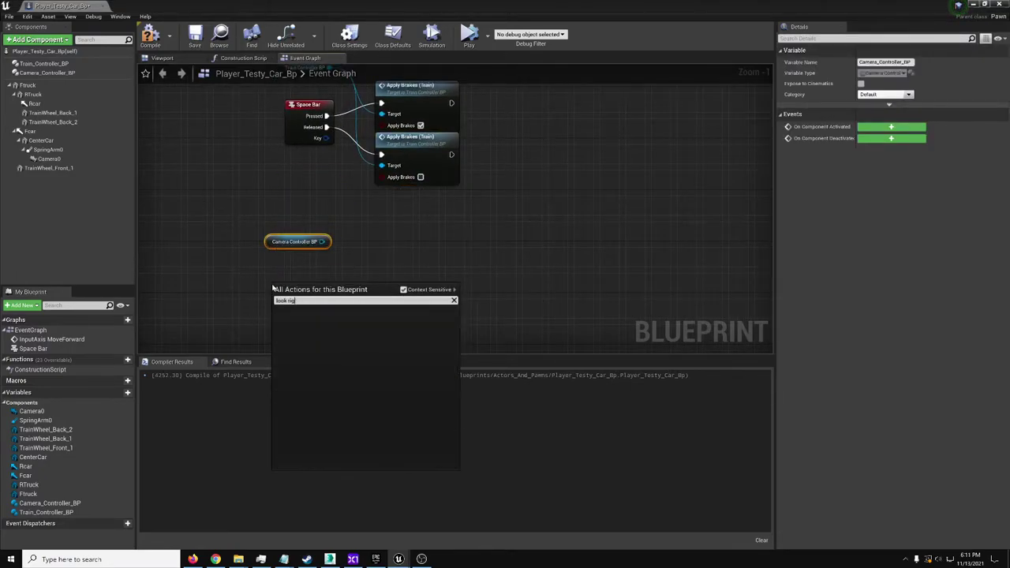
text(look)
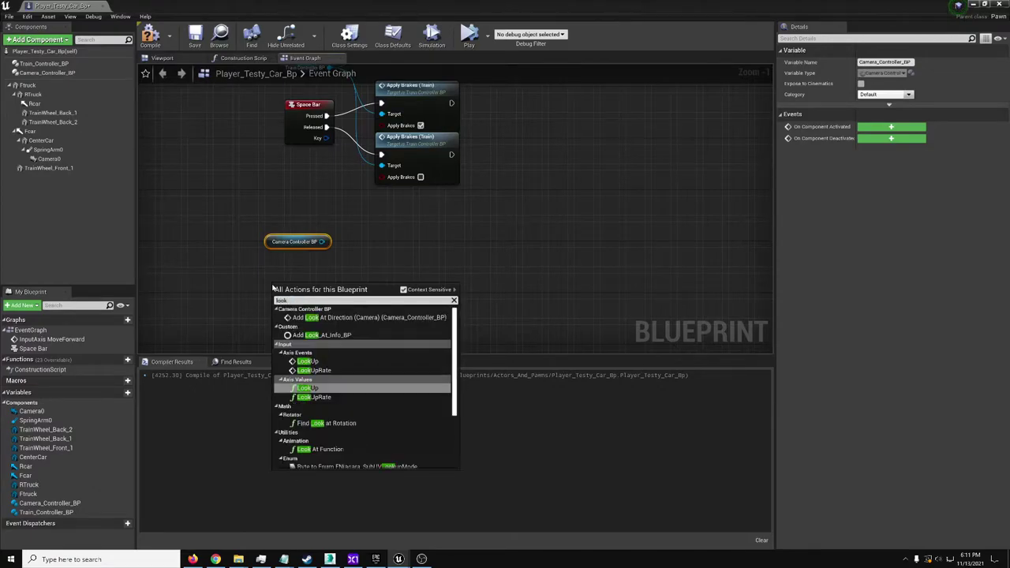
click(306, 361)
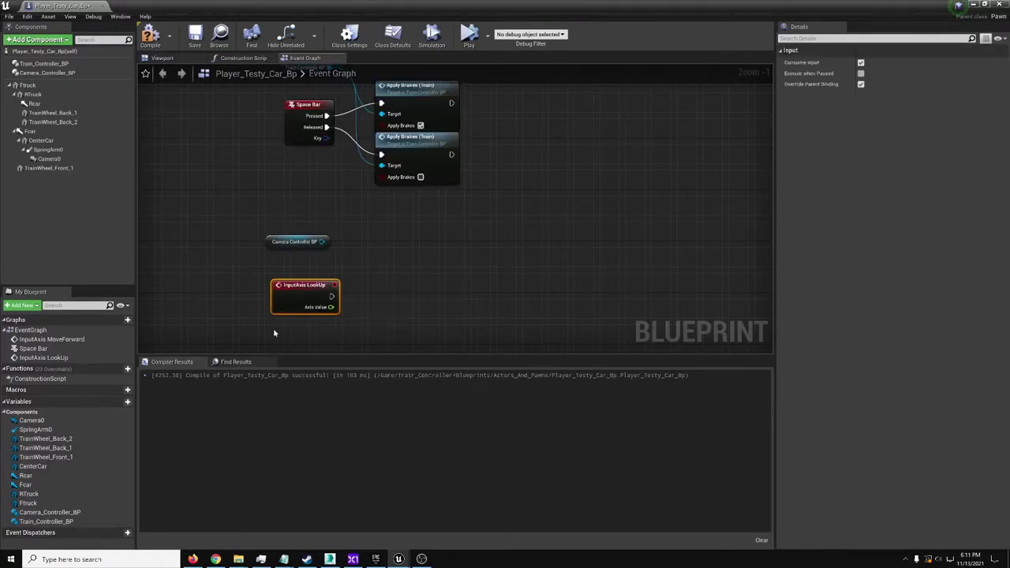
- Add a Get Turn axis value node and place it beneath the InputAxis LookUp event
right_click(274, 335)
text(get)
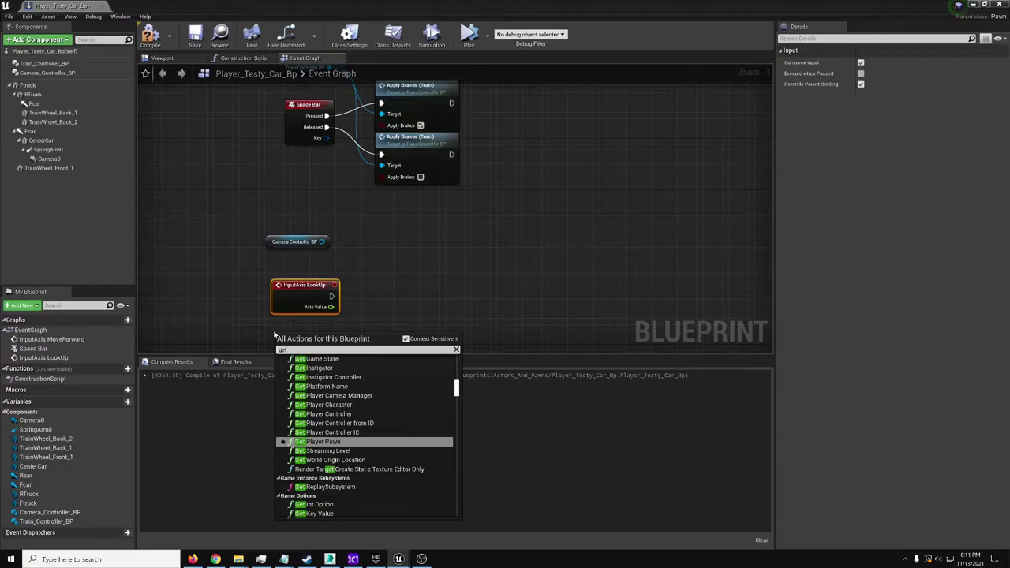
text( turn)
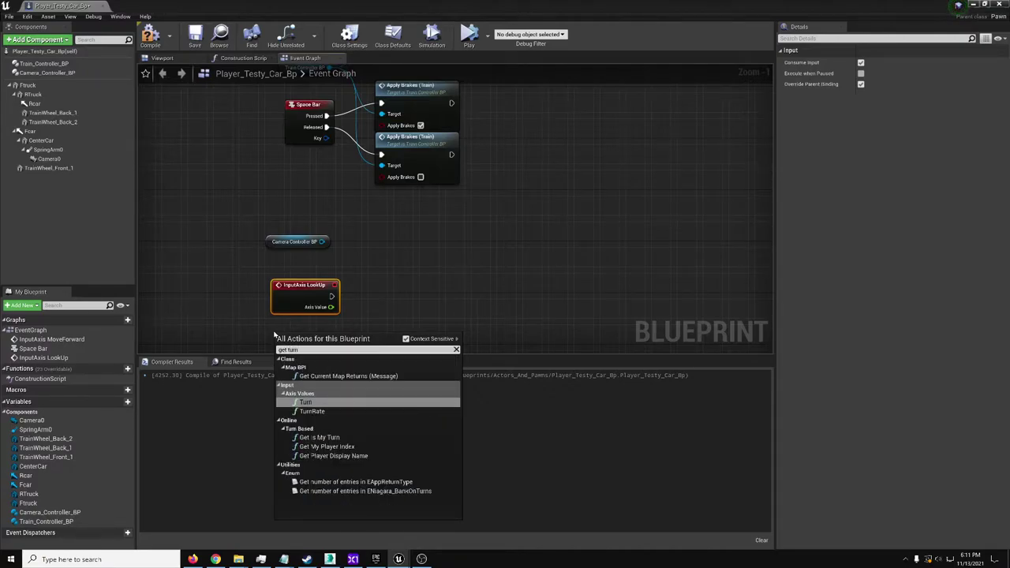
click(306, 403)
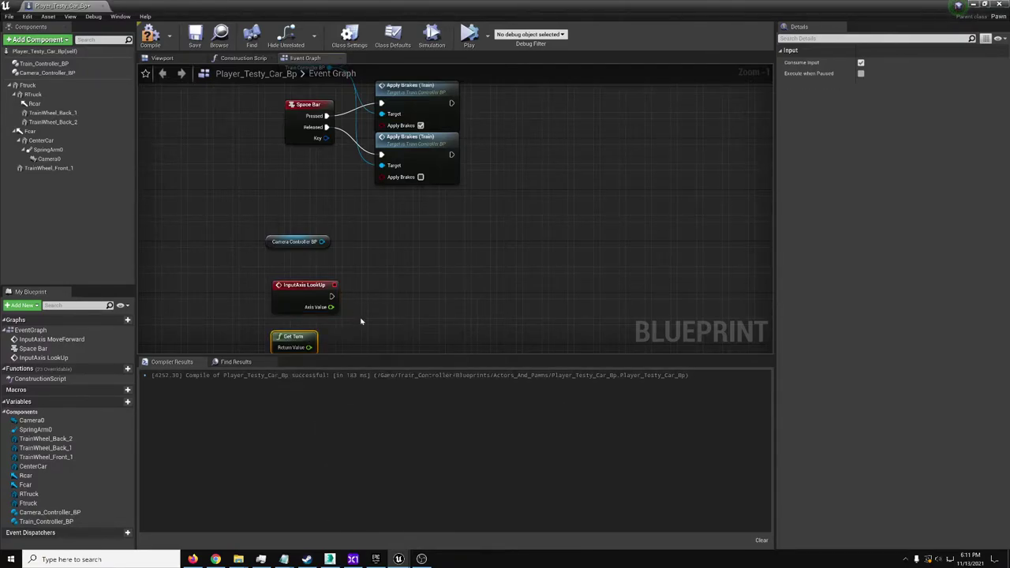
right_drag(355, 325, 341, 259)
drag(275, 272, 294, 273)
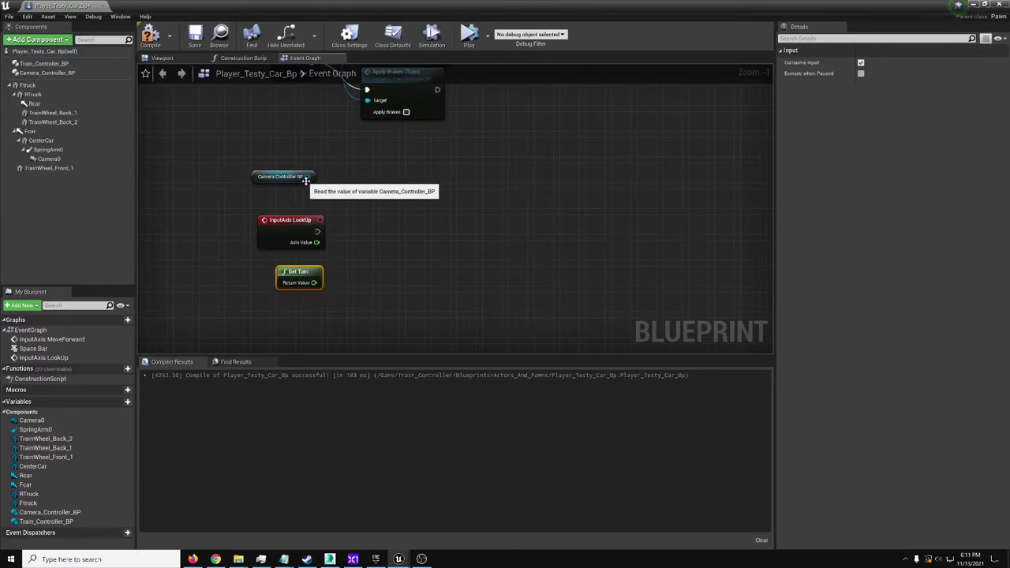
- Call Add Look At Direction (Camera) on the Camera Controller BP reference and place the node beside the LookUp event
drag(308, 176, 361, 192)
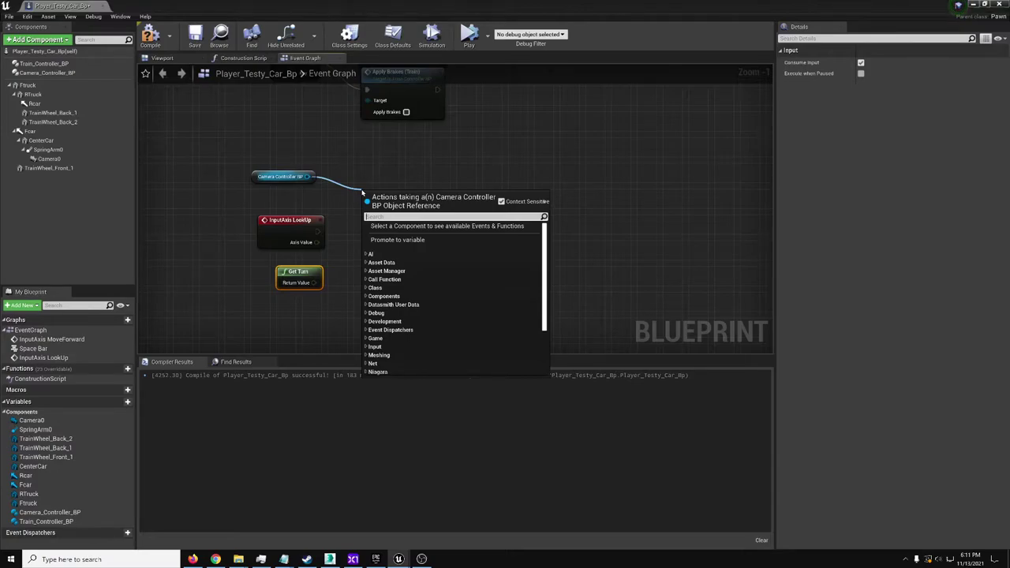
click(362, 192)
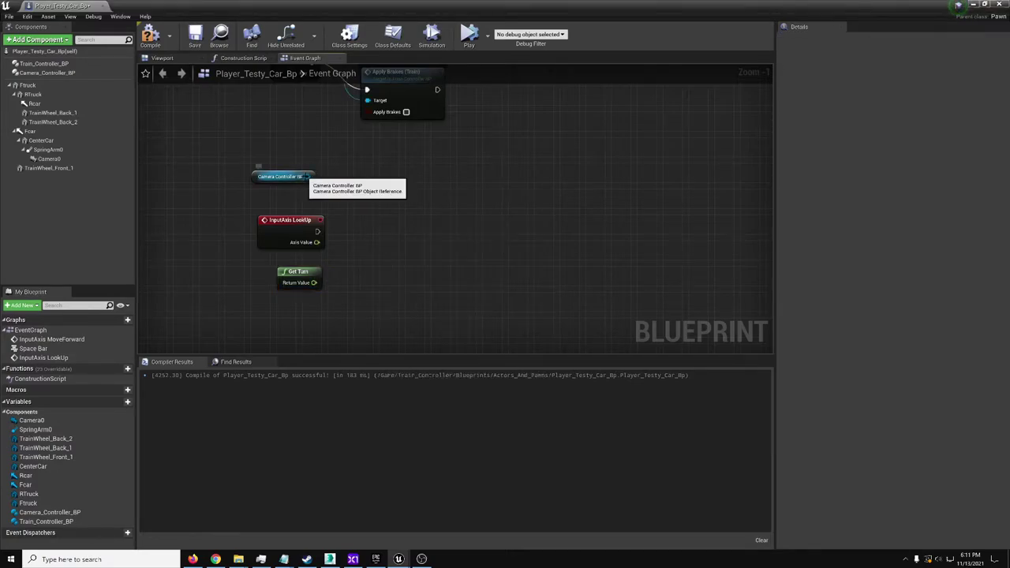
drag(307, 176, 374, 197)
text(look)
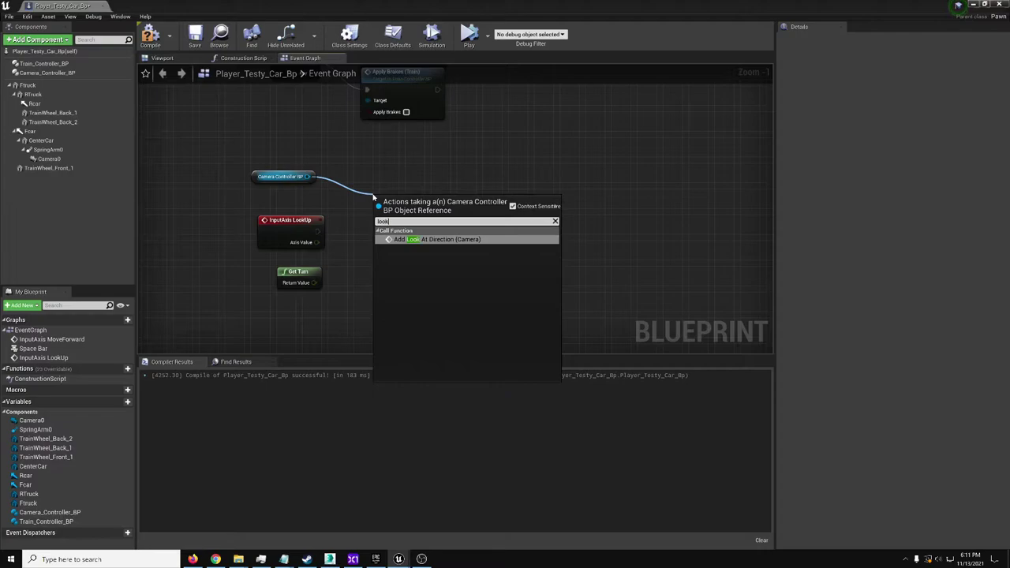
key(Return)
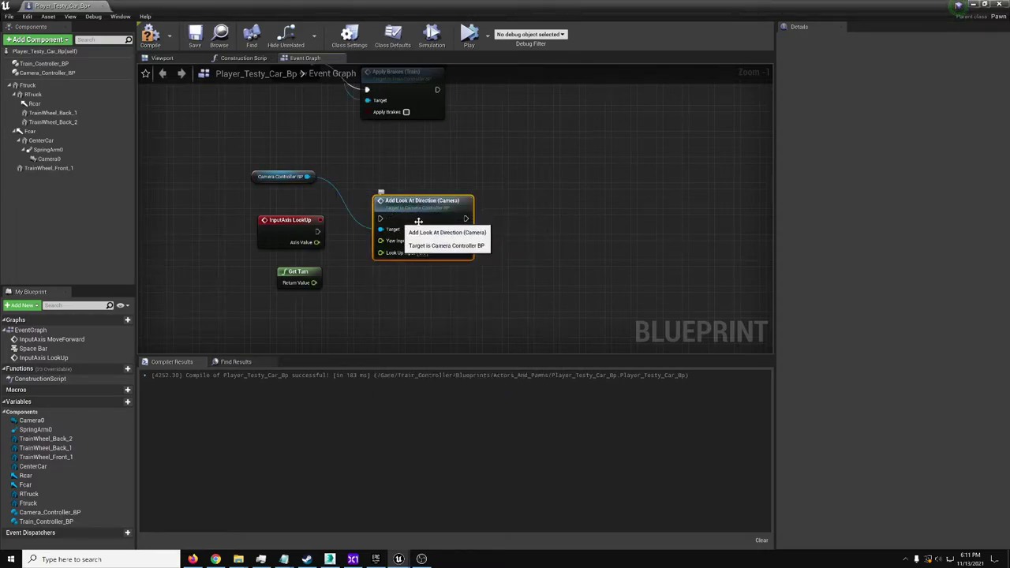
drag(429, 218, 440, 224)
- Wire LookUp's execution and axis value to Add Look At Direction's execution and Look Up Input, and Get Turn to Yaw Input
drag(318, 232, 394, 230)
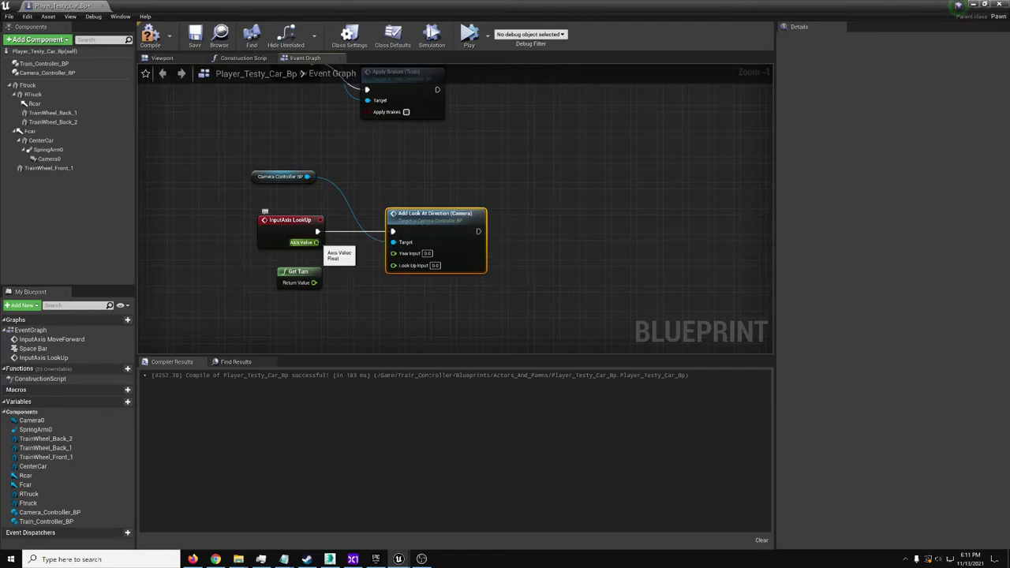
mouse_move(316, 242)
mouse_down()
mouse_move(393, 253)
mouse_move(393, 265)
mouse_move(316, 243)
mouse_up()
drag(397, 253, 314, 283)
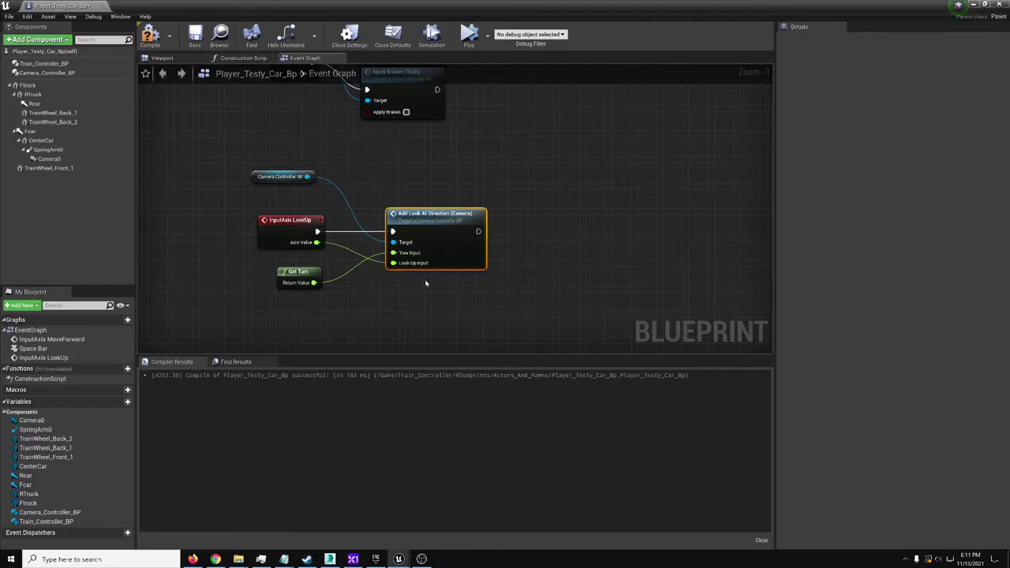
- View the train car in the blueprint's 3D preview, then compile and save Player_Testy_Car_Bp
click(162, 59)
mouse_move(441, 188)
right_down()
mouse_move(444, 237)
mouse_move(452, 182)
right_up()
click(151, 37)
click(196, 38)
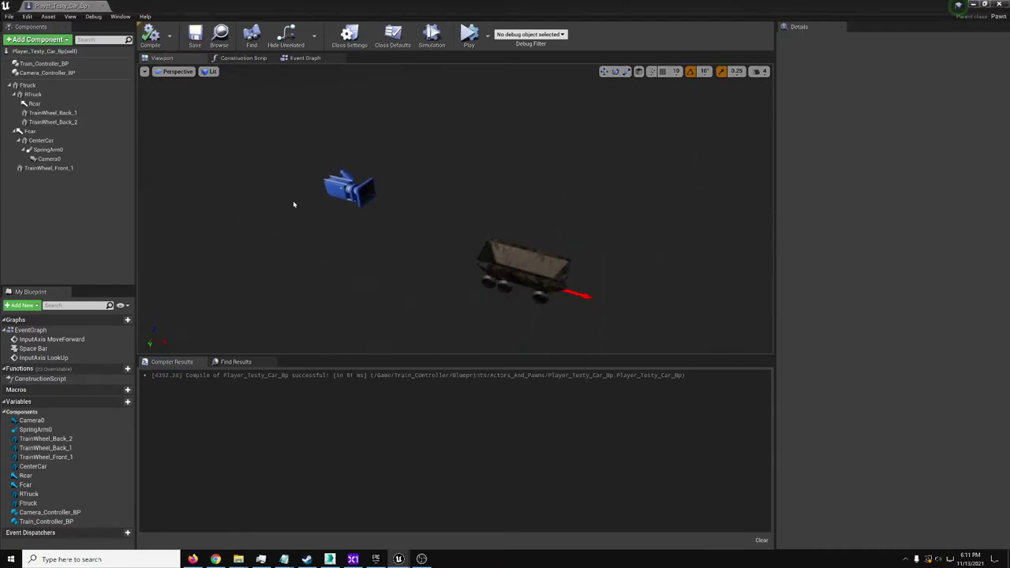
- Review the complete event graph of Player_Testy_Car_Bp and return to the level editor
click(304, 59)
scroll(392, 209, down, 5)
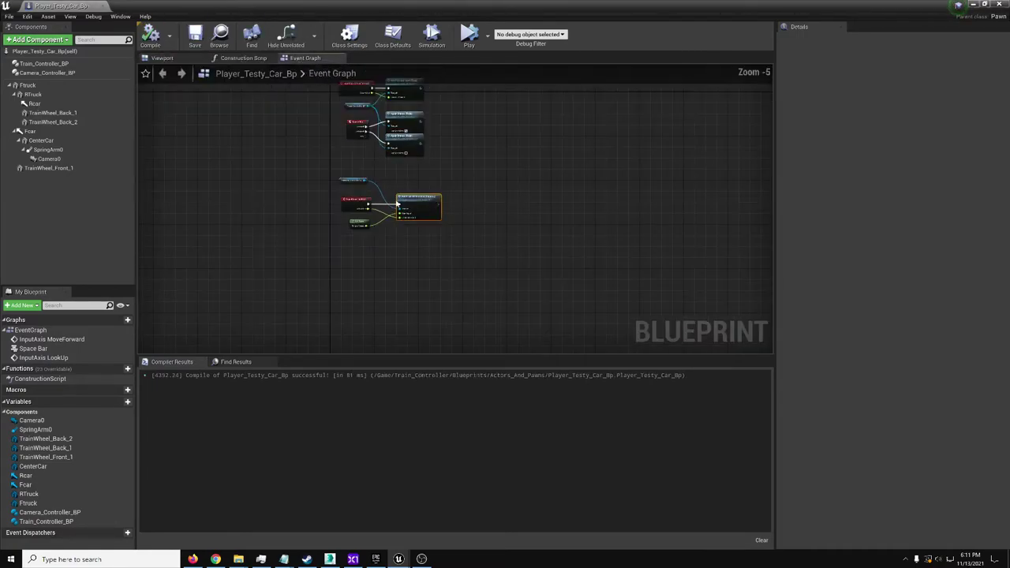
right_drag(445, 174, 429, 242)
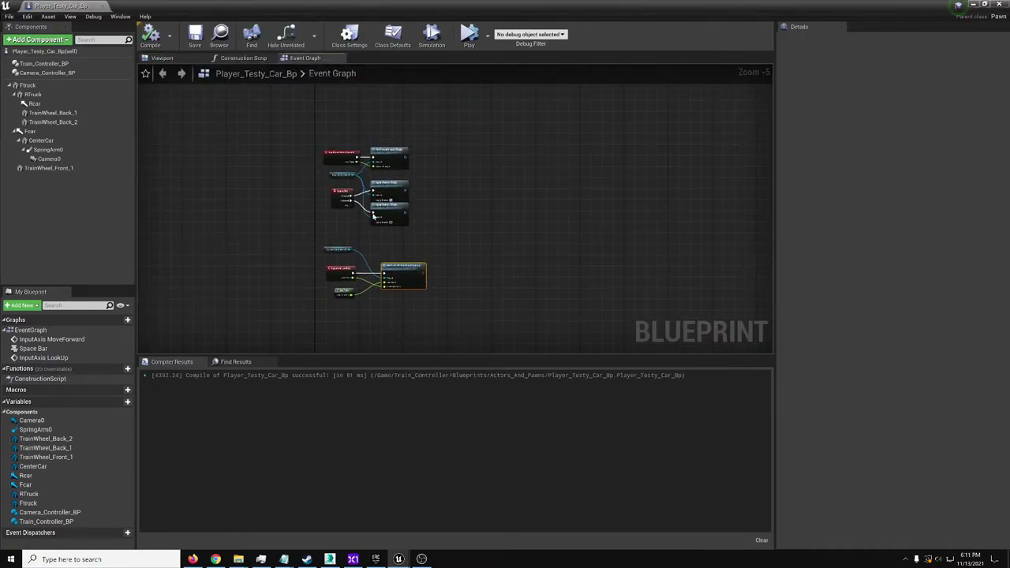
click(974, 5)
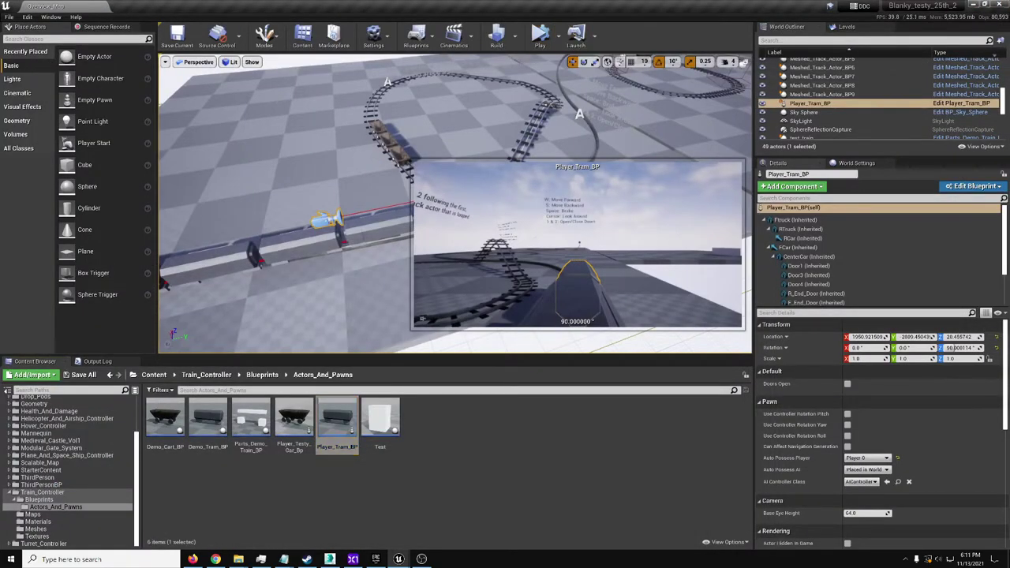
- Select a track piece of the small rail loop in the level and locate its blueprint asset in the project content
right_drag(379, 198, 569, 189)
right_drag(326, 202, 326, 183)
click(450, 179)
right_drag(450, 179, 494, 185)
click(454, 178)
key(ctrl+b)
mouse_move(388, 295)
right_down()
mouse_move(399, 298)
mouse_move(378, 278)
right_up()
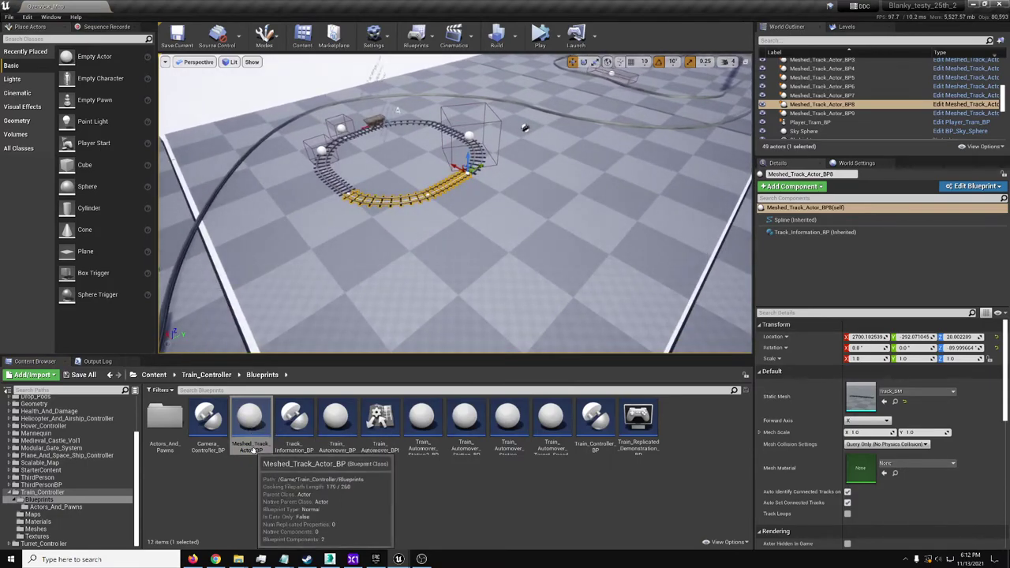
- Place a Meshed_Track_Actor_BP on the open floor near the small rail loop and set its static mesh to Track_SM
drag(249, 422, 505, 299)
key(w)
right_drag(494, 239, 503, 248)
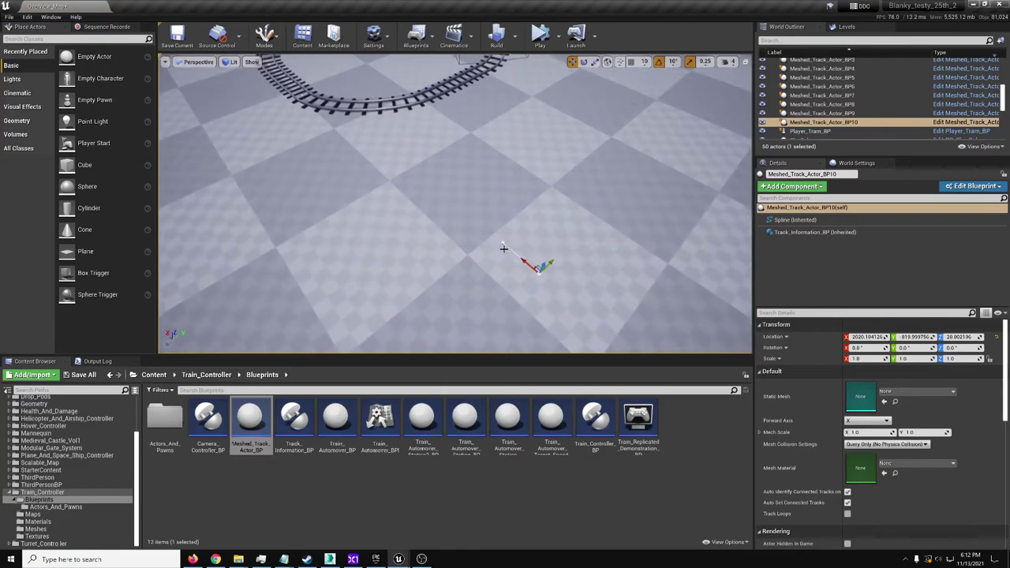
click(920, 390)
text(tr)
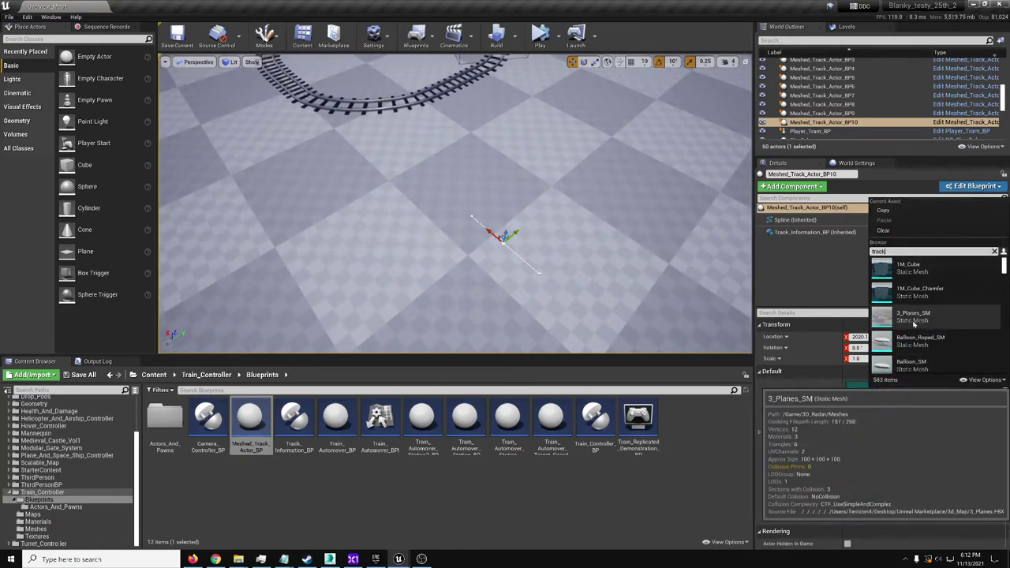
text(ack)
click(916, 273)
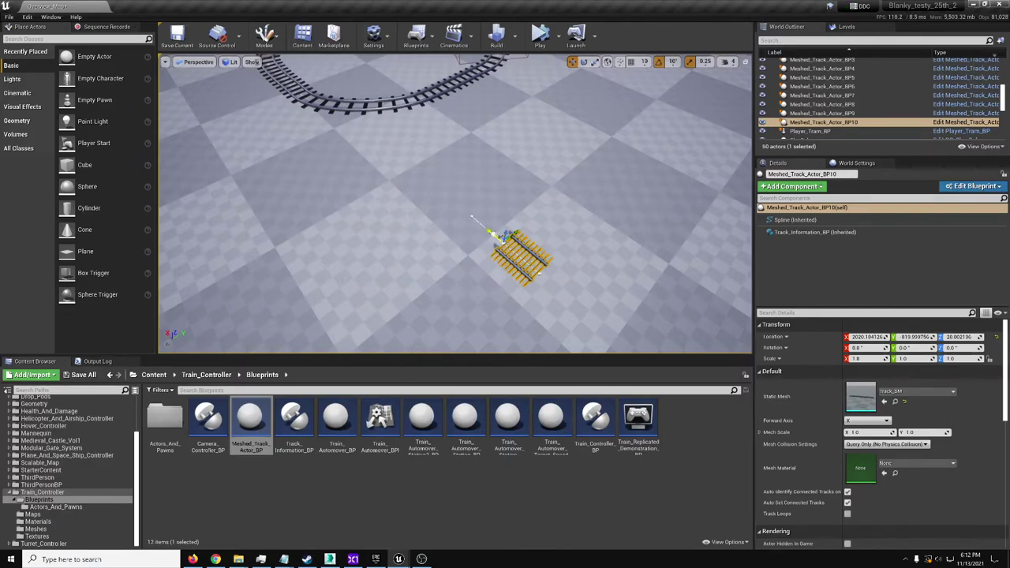
- Extend the new track's spline, rotate its end point sideways, and pull the end outward to form a curved track
drag(494, 235, 440, 190)
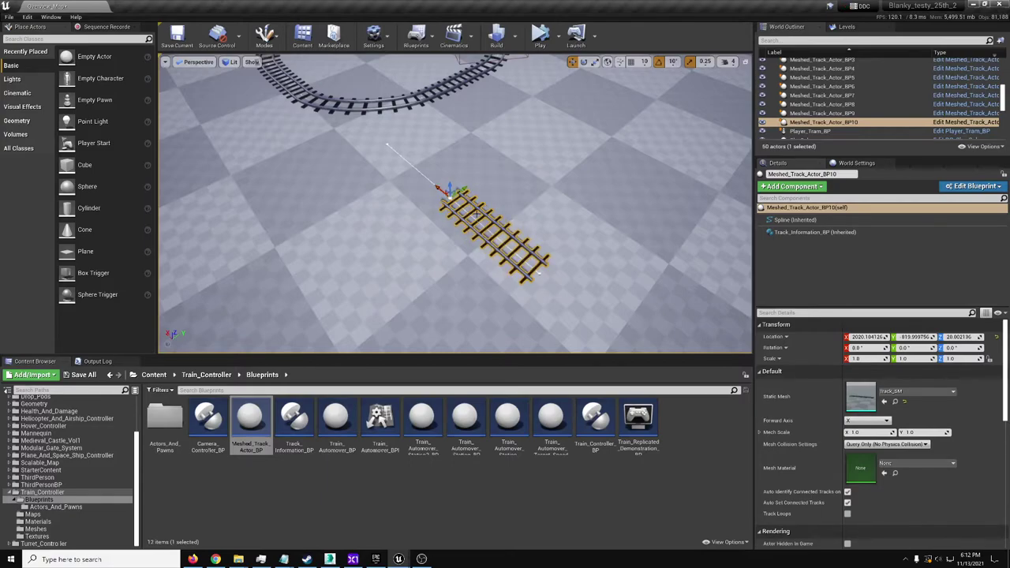
key(e)
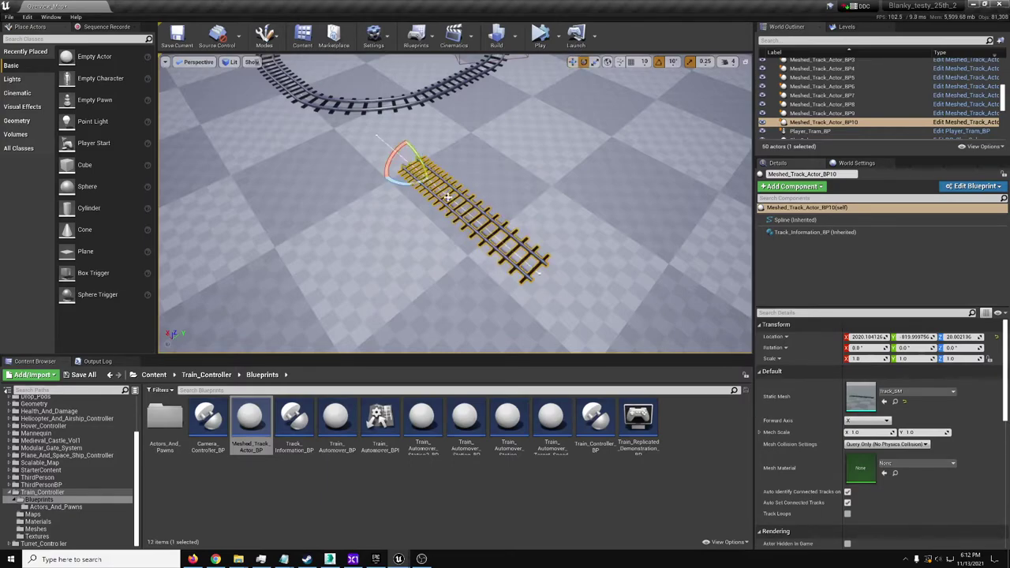
drag(409, 186, 347, 182)
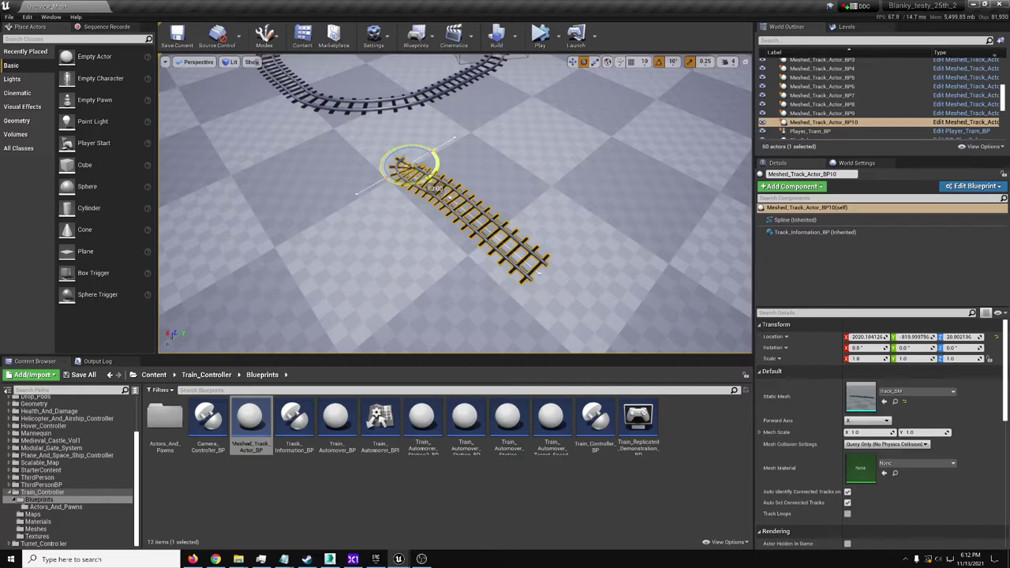
key(w)
drag(410, 156, 517, 103)
- Examine the curved track from several angles and toggle grid snapping for moving objects
right_drag(506, 155, 600, 170)
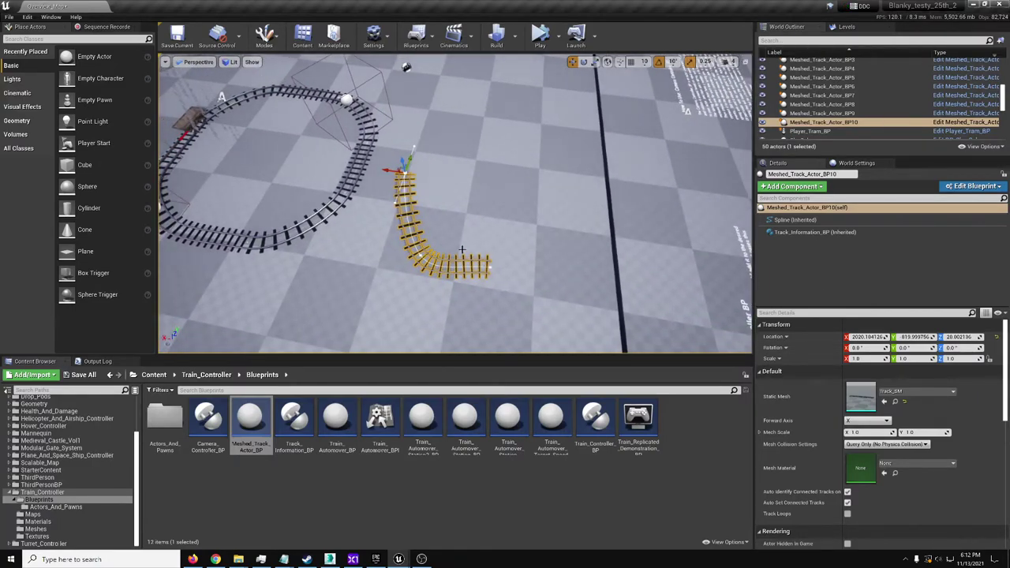
key(g)
right_drag(504, 267, 536, 248)
key(g)
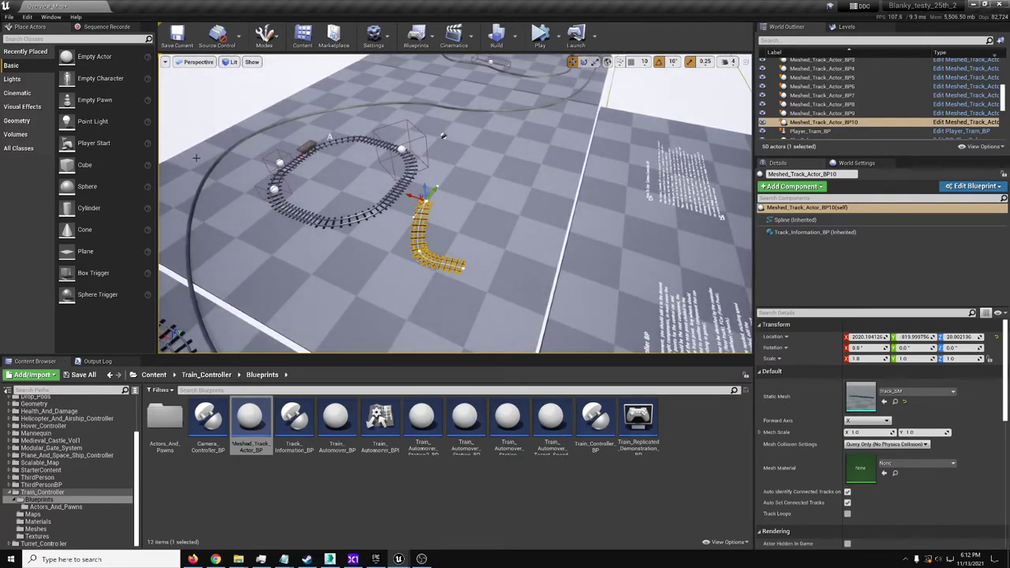
right_drag(397, 143, 276, 185)
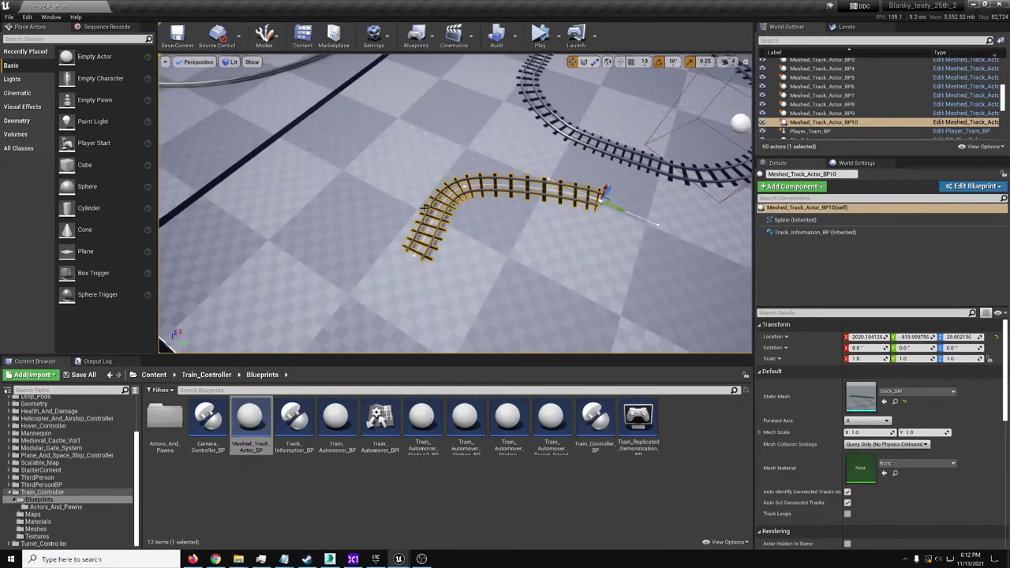
right_drag(472, 231, 497, 233)
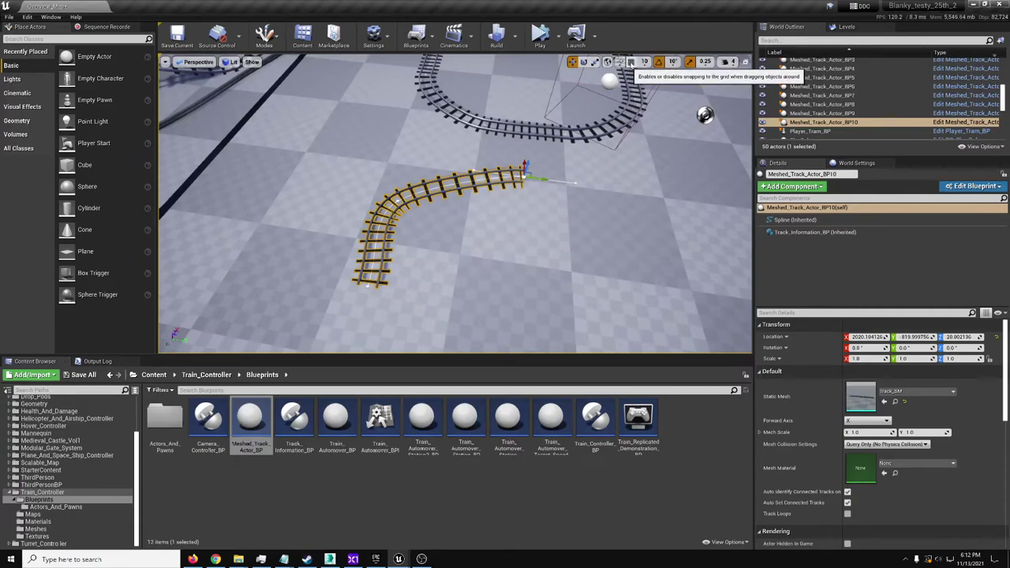
click(632, 63)
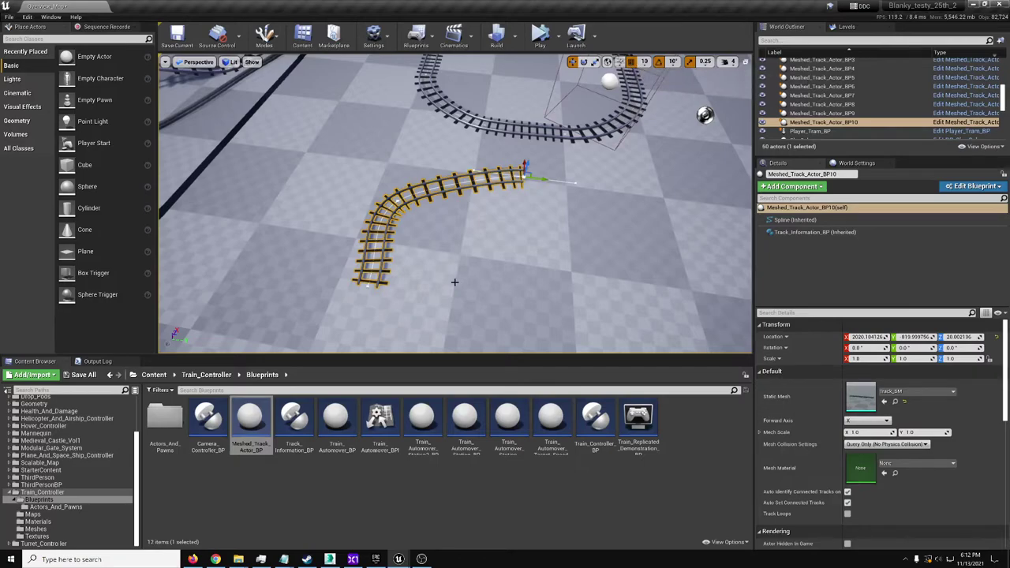
right_drag(450, 287, 493, 287)
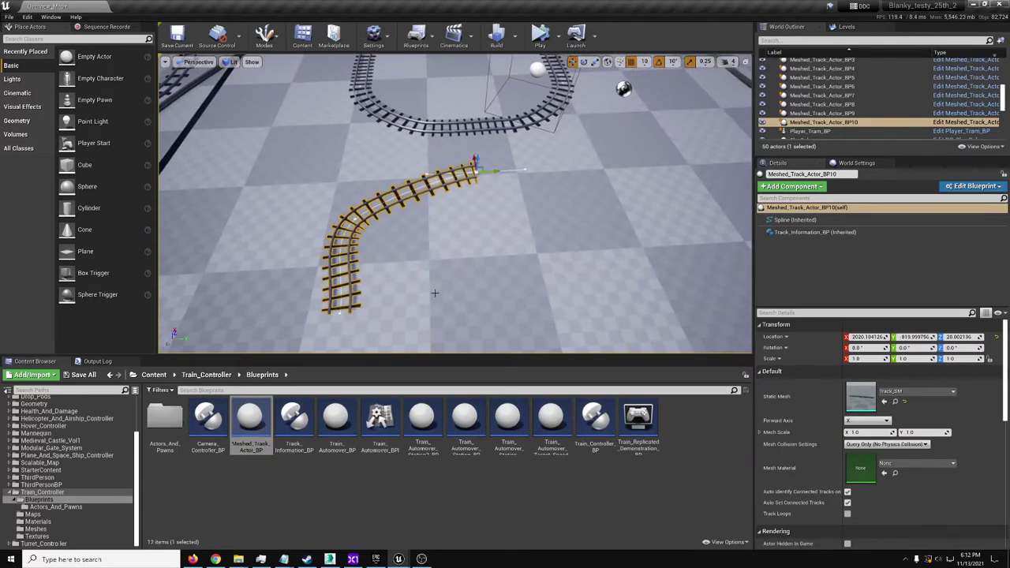
- Delete the curved test track from the floor and set the position grid snap size to 100
key(Delete)
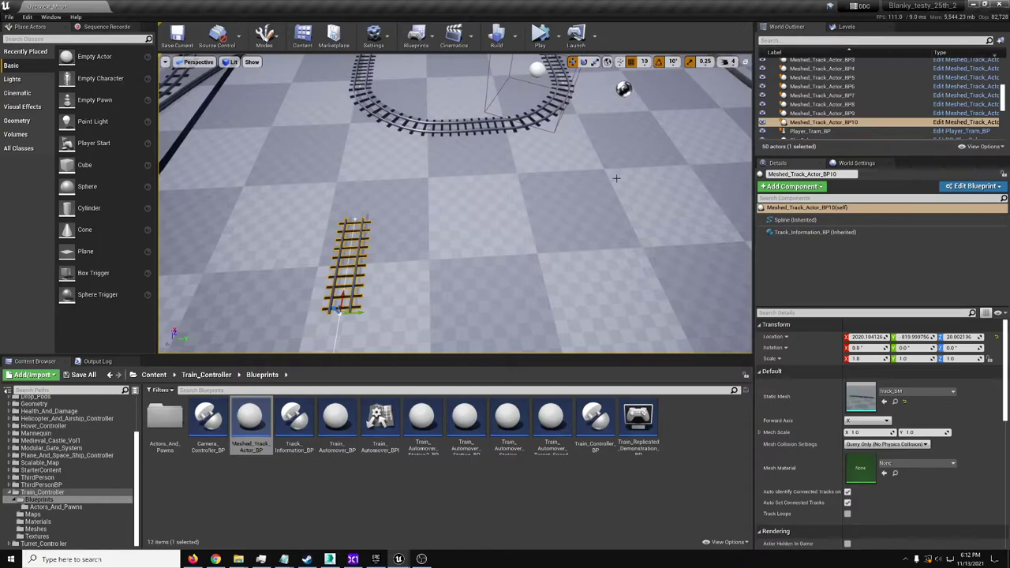
key(ctrl+z)
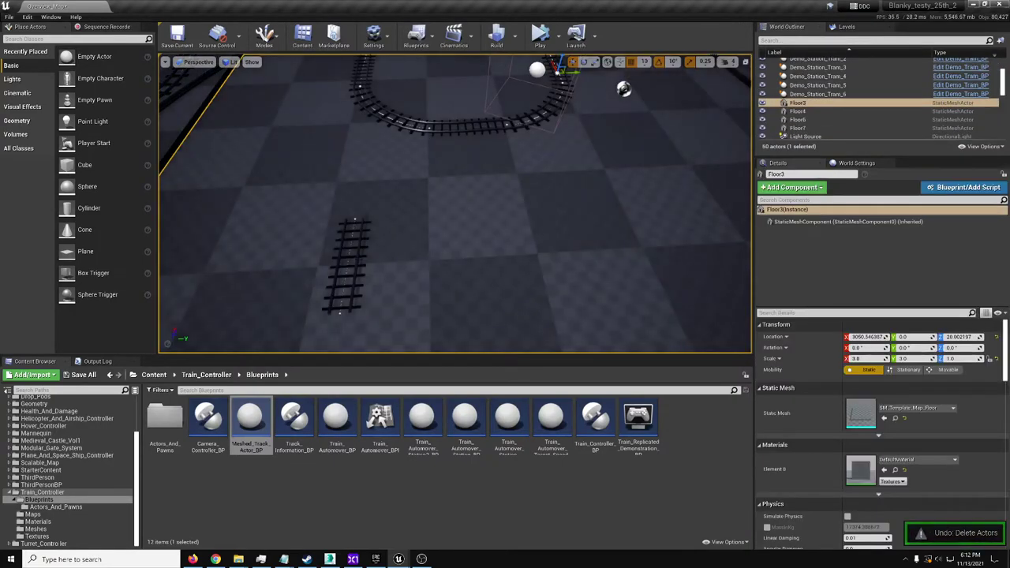
click(347, 272)
key(Delete)
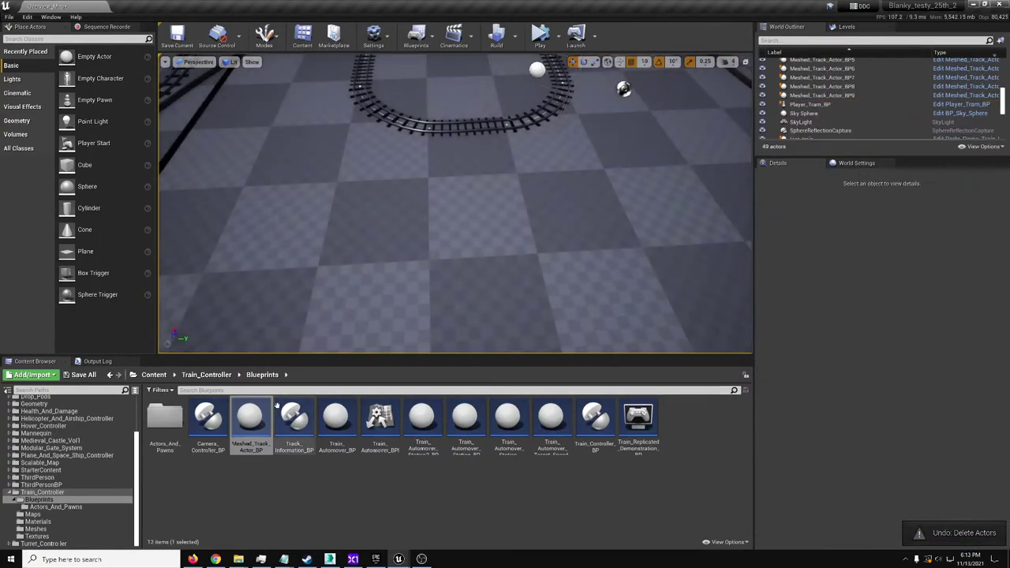
click(644, 62)
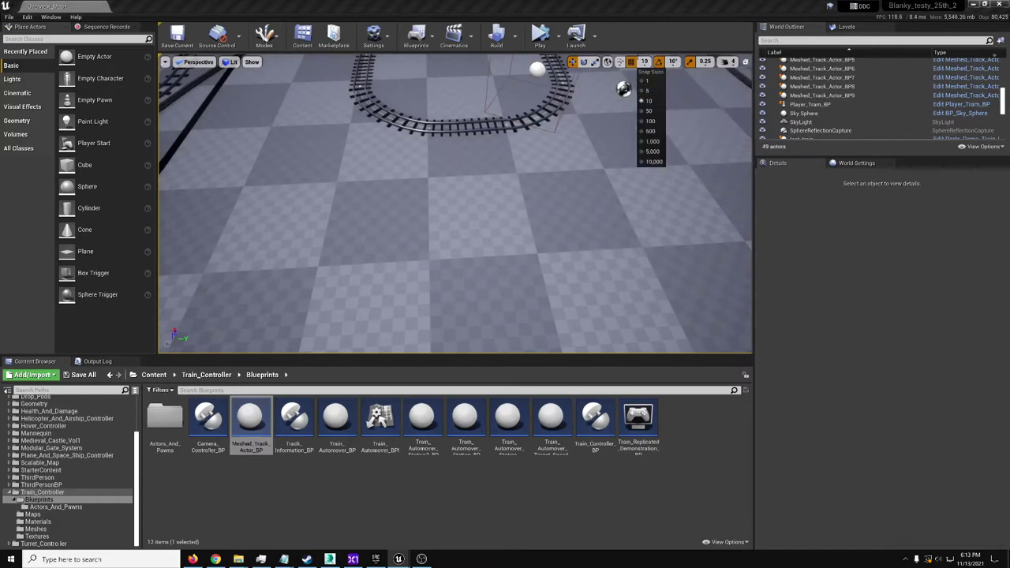
click(654, 122)
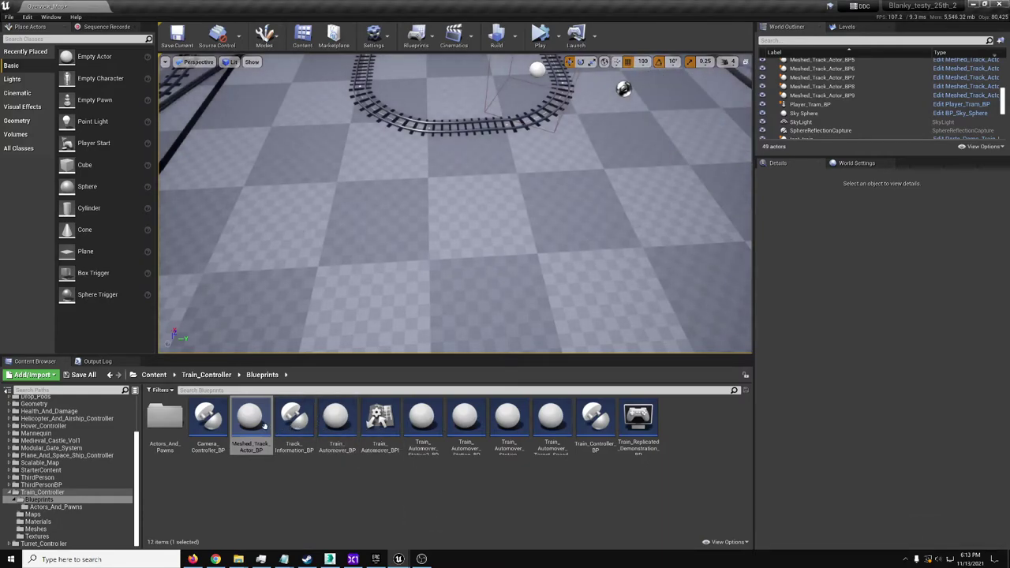
- Place a new Meshed_Track_Actor_BP on the open floor, then set the position snap to 50 and its height to Z 50
drag(263, 425, 317, 272)
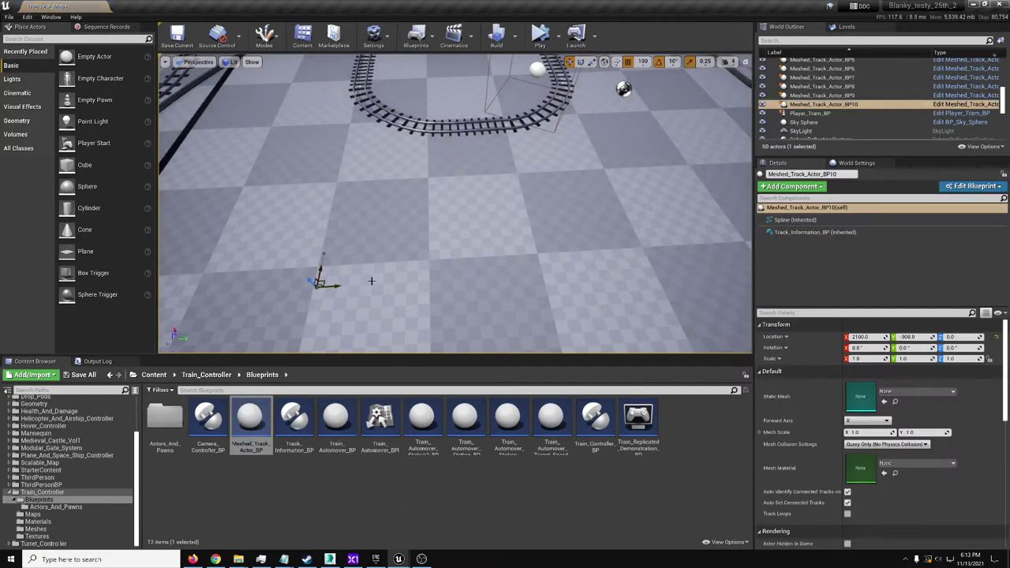
right_drag(432, 289, 351, 225)
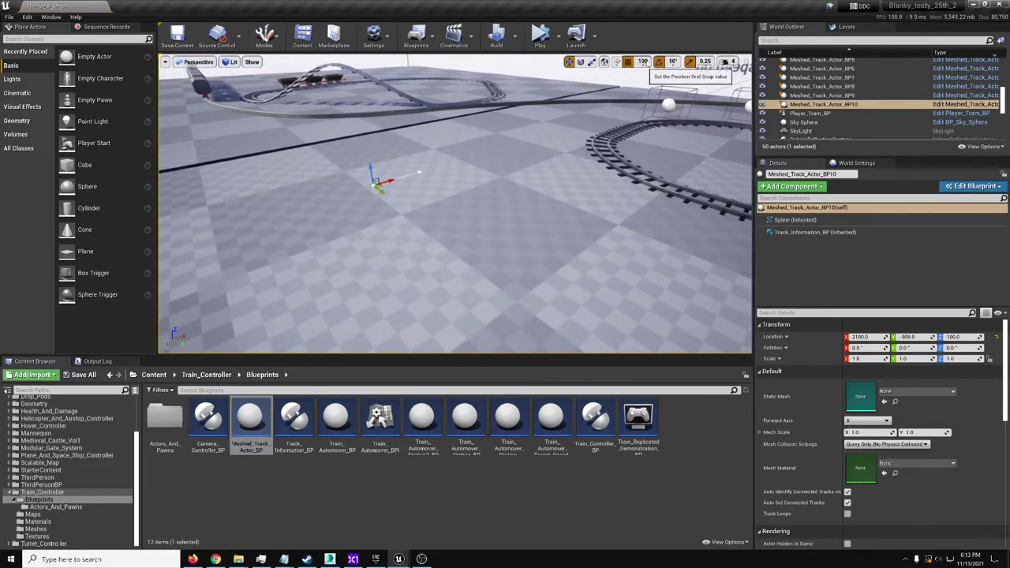
click(644, 62)
click(646, 111)
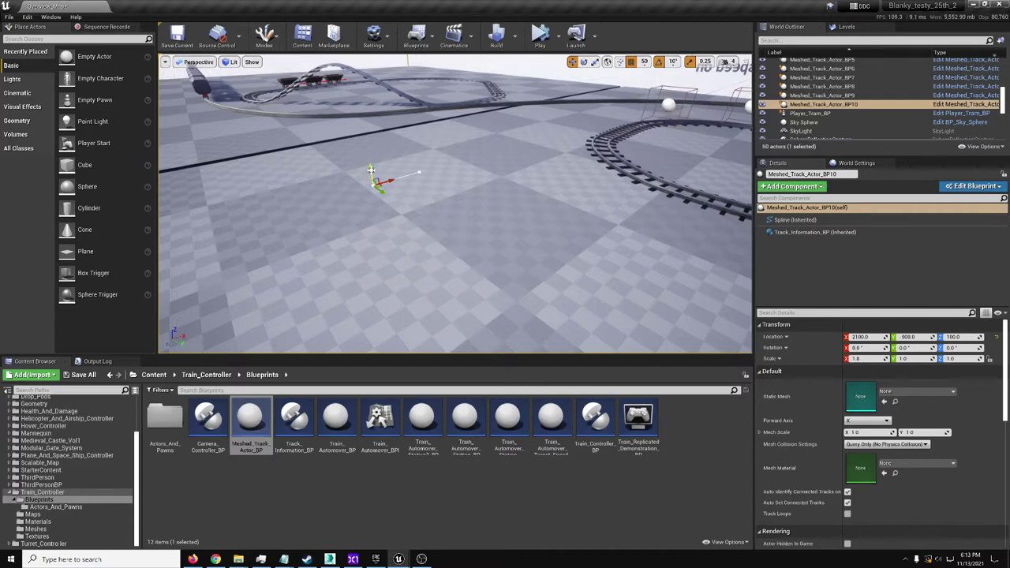
mouse_move(376, 194)
right_down()
mouse_move(380, 205)
mouse_move(373, 201)
right_up()
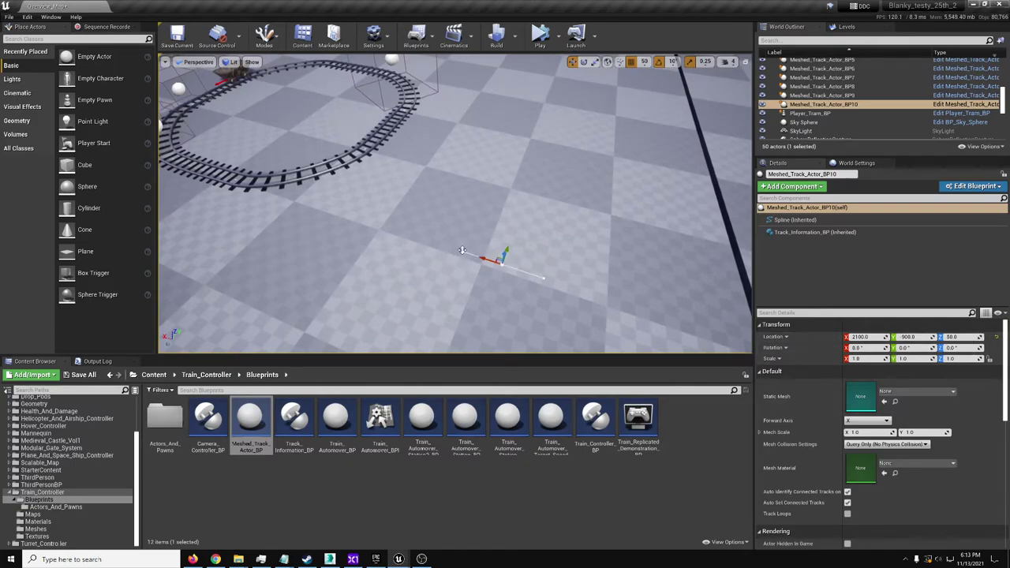
- Set the newly placed track actor's static mesh to Track_SM
click(894, 393)
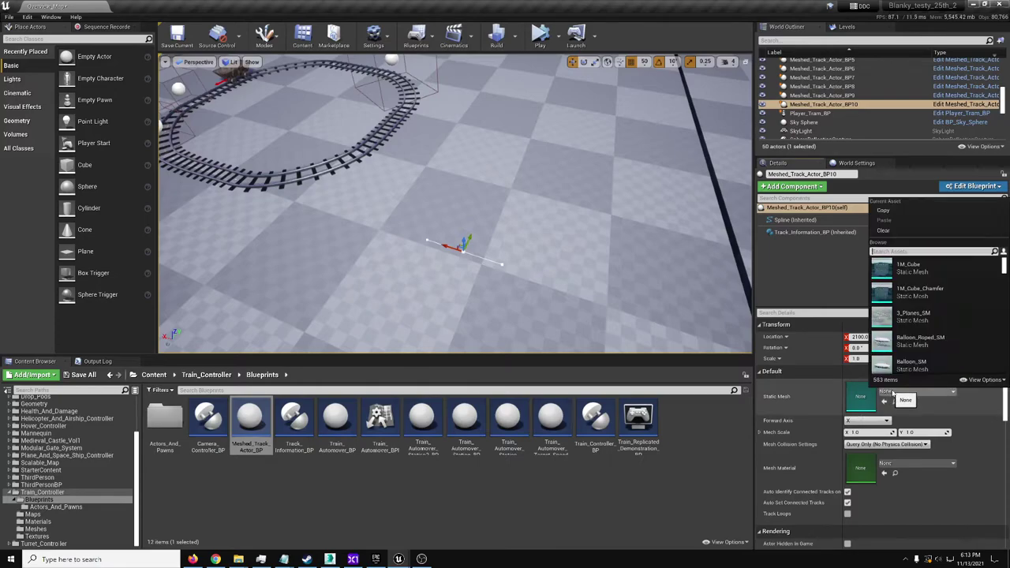
text(track)
click(908, 271)
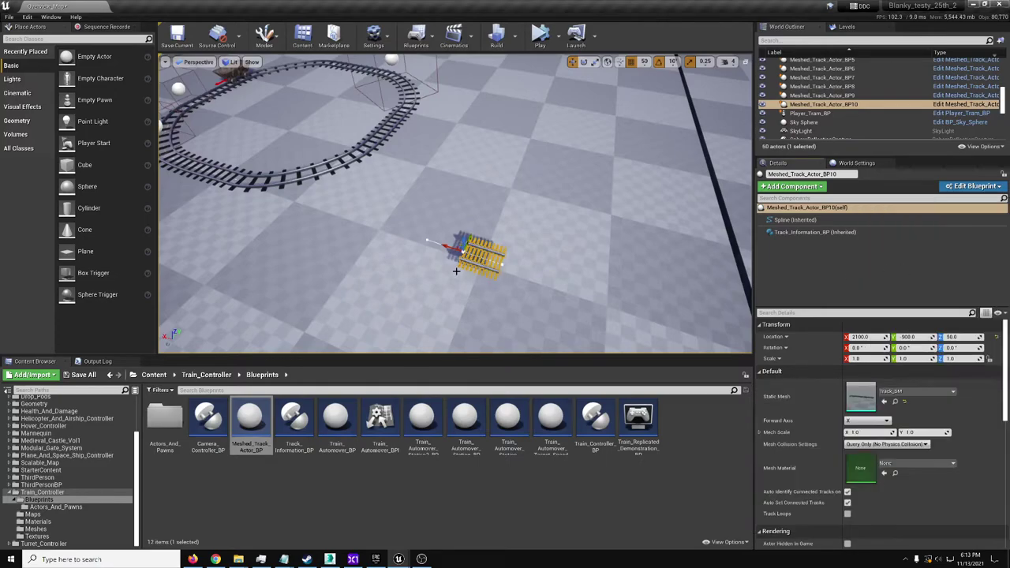
- Extend the track's spline with extra points and shape it into a tight corner followed by a gentle S-bend
drag(443, 247, 328, 202)
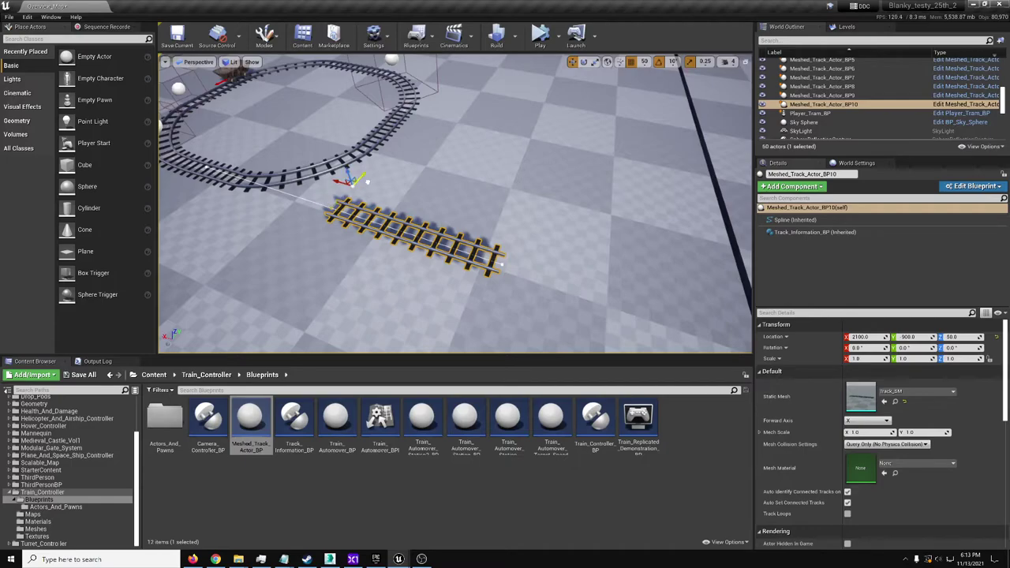
drag(368, 181, 399, 147)
right_drag(410, 164, 434, 181)
drag(432, 180, 527, 135)
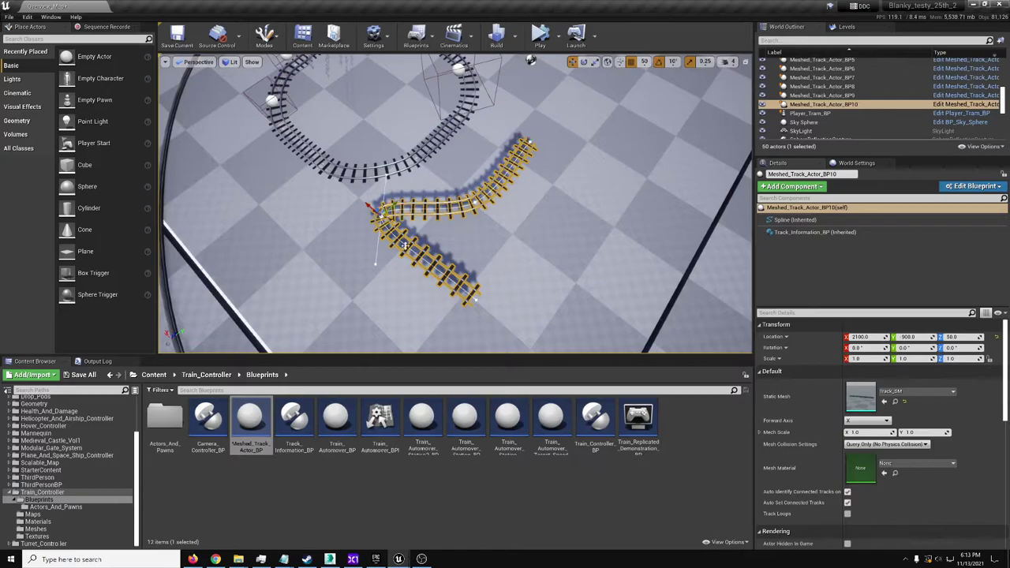
drag(371, 208, 403, 234)
click(520, 175)
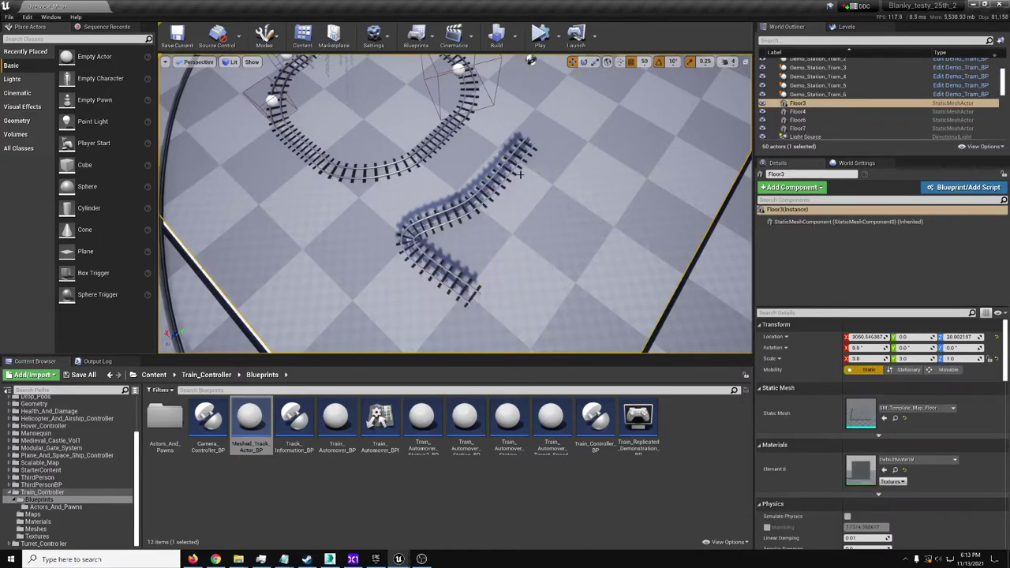
- Duplicate the shaped track, rotate the copy 90 degrees, and move its start to meet the open end of the original
click(480, 203)
key(f)
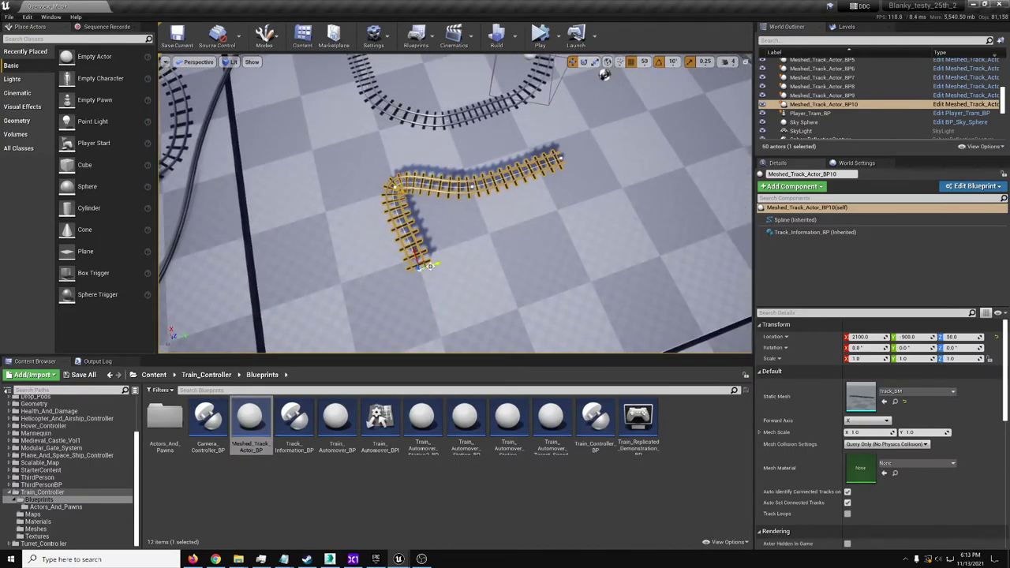
alt+drag(432, 264, 671, 235)
right_drag(624, 199, 702, 237)
key(w)
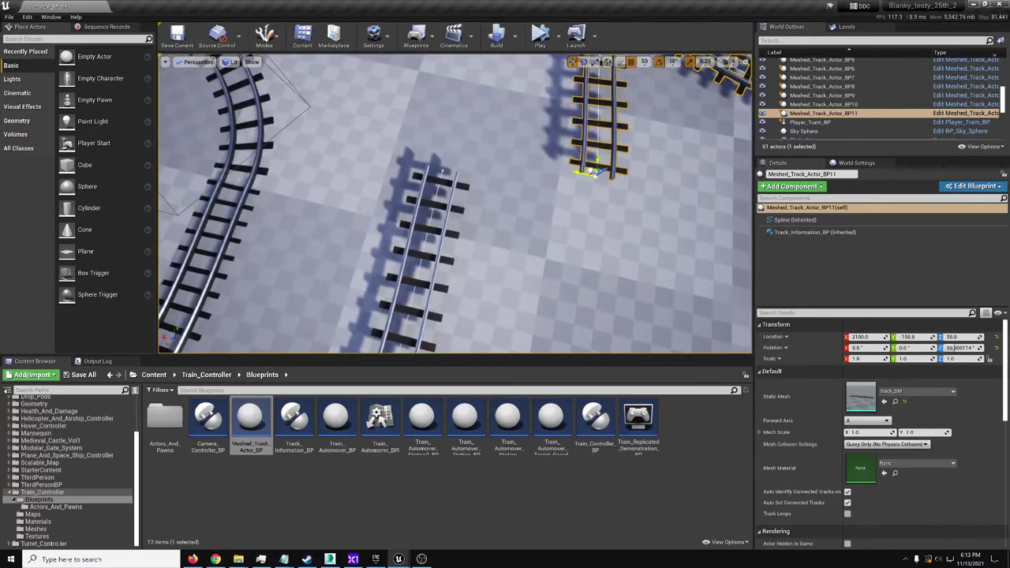
drag(598, 168, 444, 164)
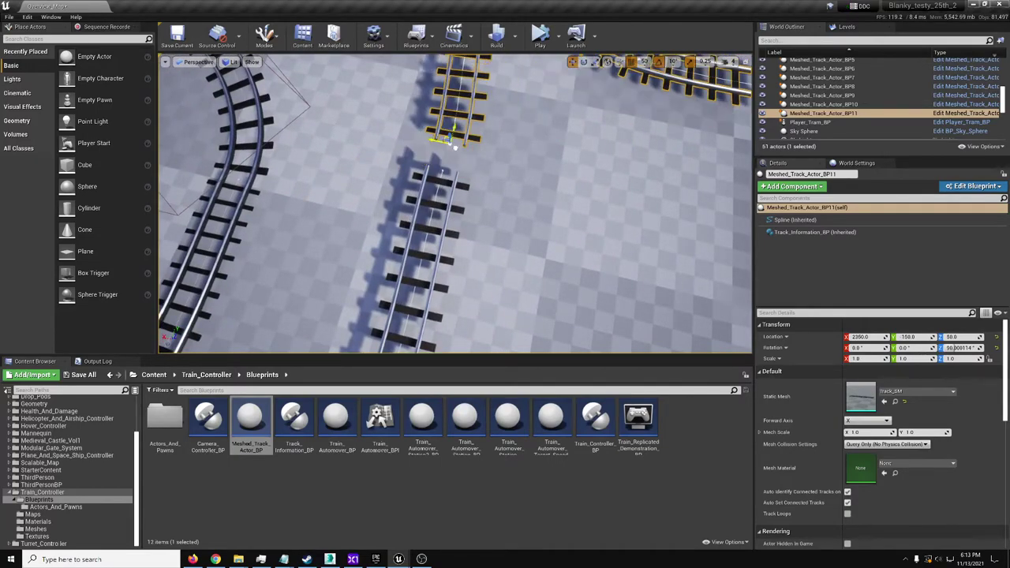
key(s)
mouse_move(473, 175)
right_down()
mouse_move(431, 169)
mouse_move(427, 158)
mouse_move(418, 189)
mouse_move(468, 163)
right_up()
key(w)
- Select both joined track pieces, duplicate them together, and rotate the copies 180 degrees
ctrl+click(308, 103)
key(s)
right_drag(307, 104, 356, 96)
alt+drag(376, 286, 521, 283)
alt+drag(450, 158, 478, 155)
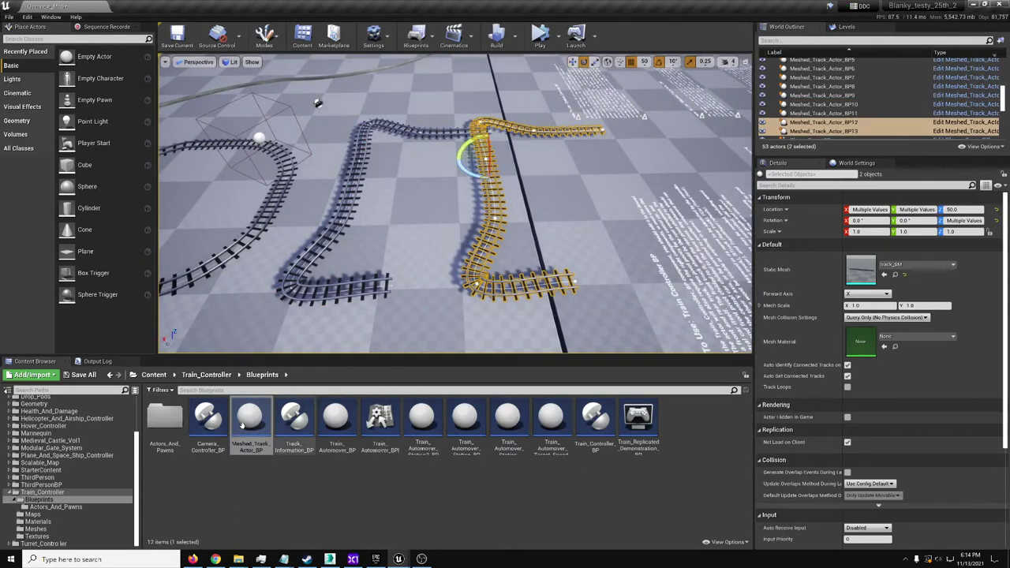
right_drag(387, 236, 324, 225)
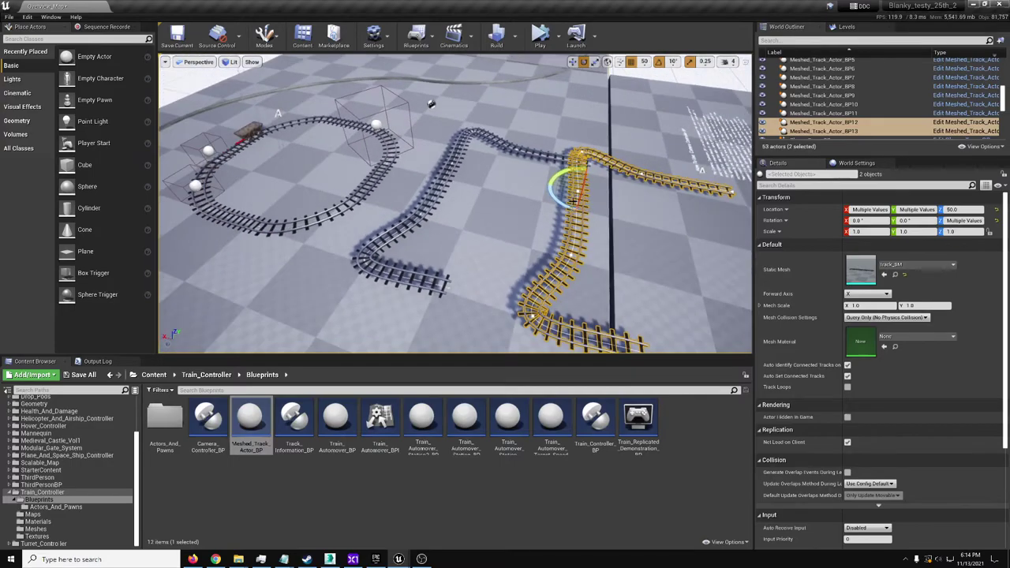
drag(557, 188, 562, 184)
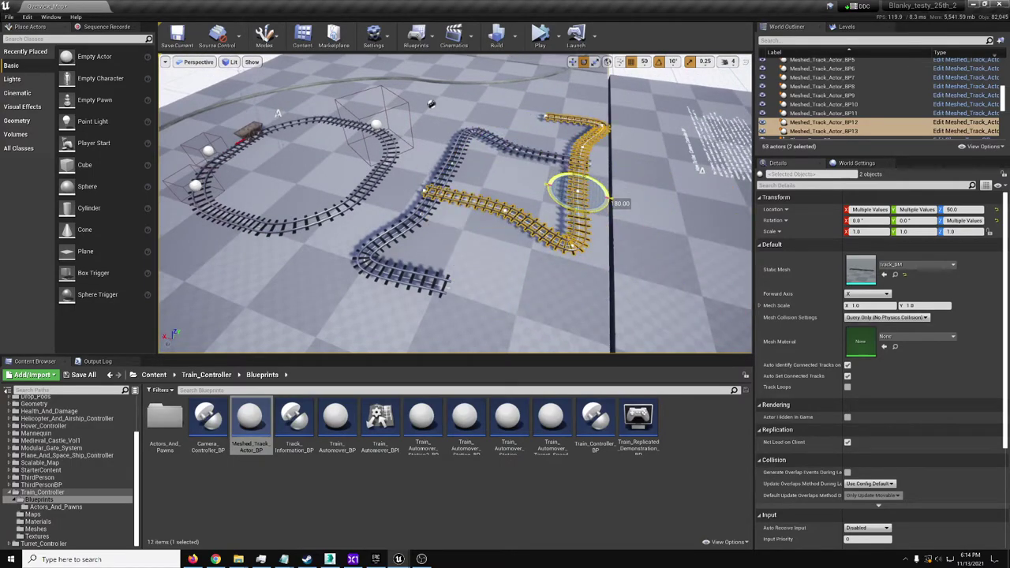
- Move the rotated pair of tracks so both its ends line up with the first pair and close the loop
right_drag(621, 228, 360, 240)
right_drag(601, 229, 601, 228)
right_drag(480, 211, 602, 182)
right_drag(534, 309, 534, 309)
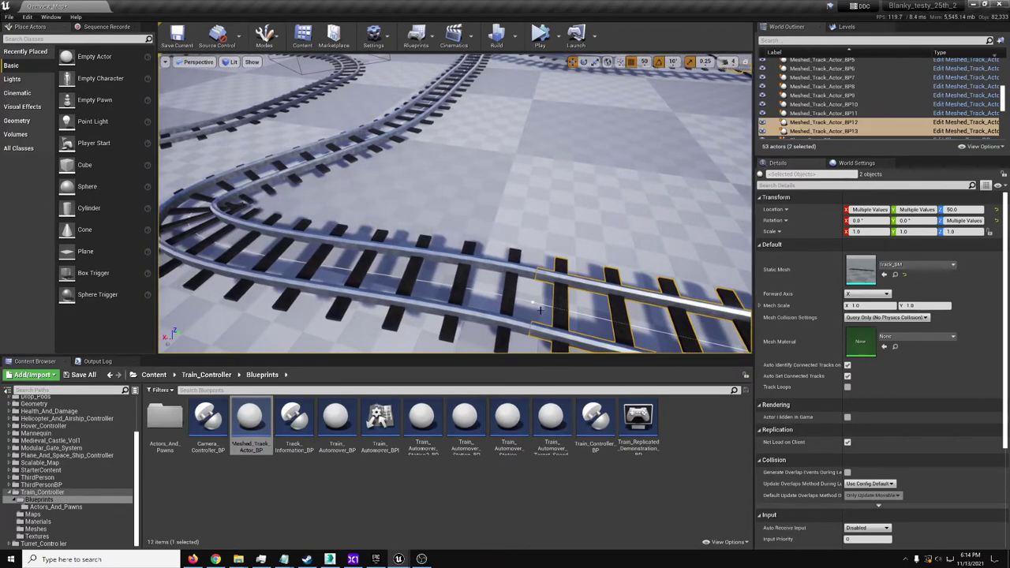
right_drag(480, 211, 480, 210)
click(480, 211)
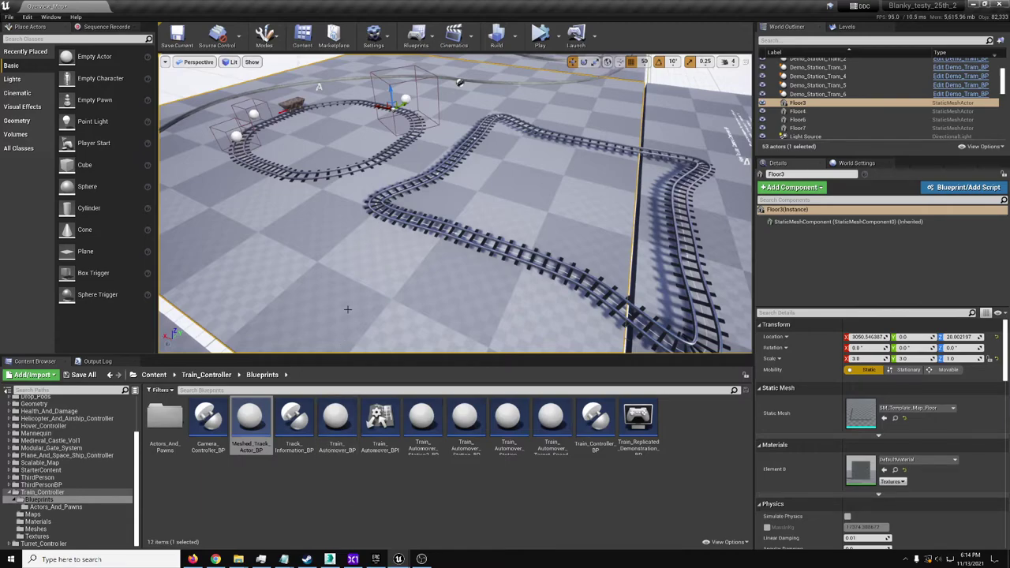
- Locate the train pawn assets in the Actors_And_Pawns folder and place Player_Testy_Car_Bp on the new track loop at X 1950, Z 50
right_drag(355, 148, 312, 152)
right_drag(537, 136, 461, 127)
click(588, 136)
key(ctrl+b)
right_drag(588, 136, 726, 144)
drag(294, 418, 459, 287)
right_drag(358, 218, 292, 221)
right_drag(500, 62, 494, 62)
drag(388, 155, 408, 156)
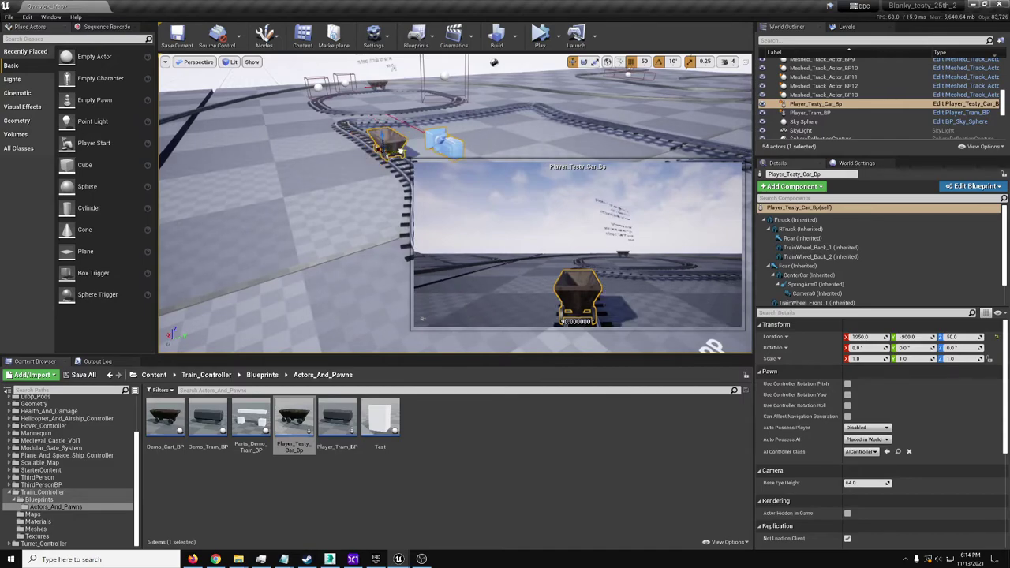
- Switch the play mode to playing in the level viewport, run the level briefly, and stop it
right_drag(408, 156, 525, 177)
click(553, 35)
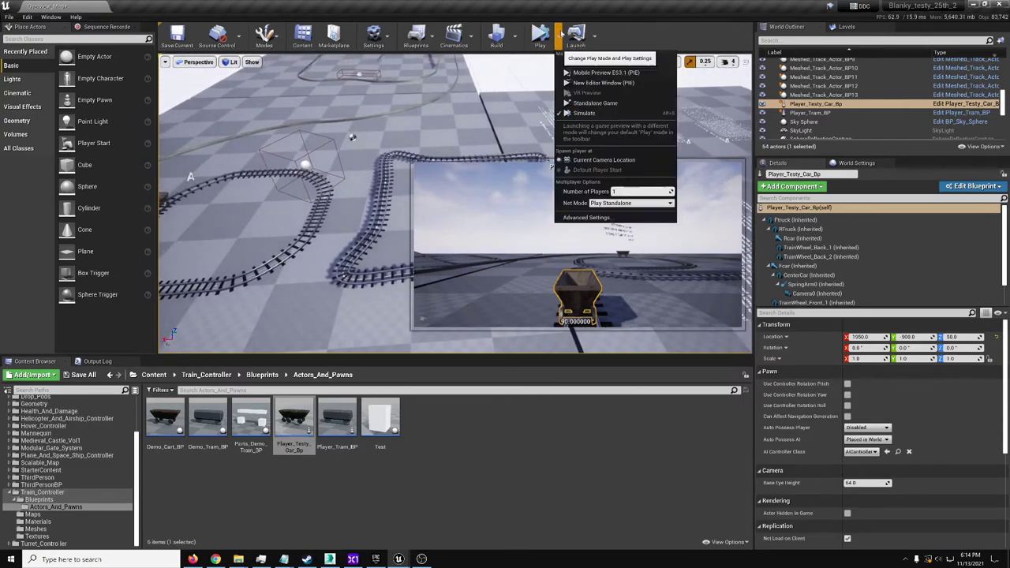
click(600, 25)
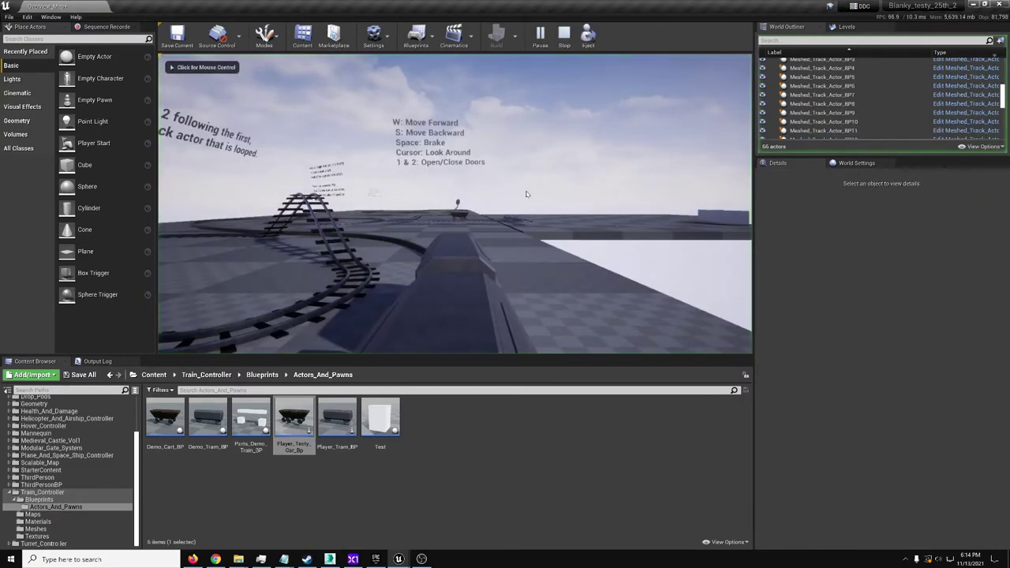
key(Escape)
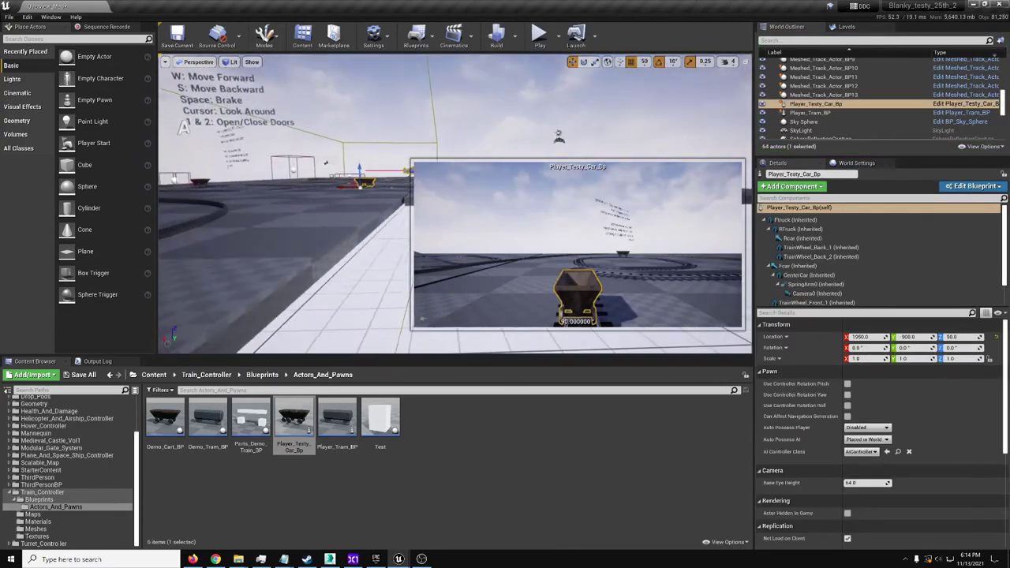
- Set the placed car's Auto Possess Player to Player 0 and play-test driving it around the new track
key(w)
mouse_move(332, 163)
right_down()
mouse_move(319, 160)
mouse_move(333, 162)
right_up()
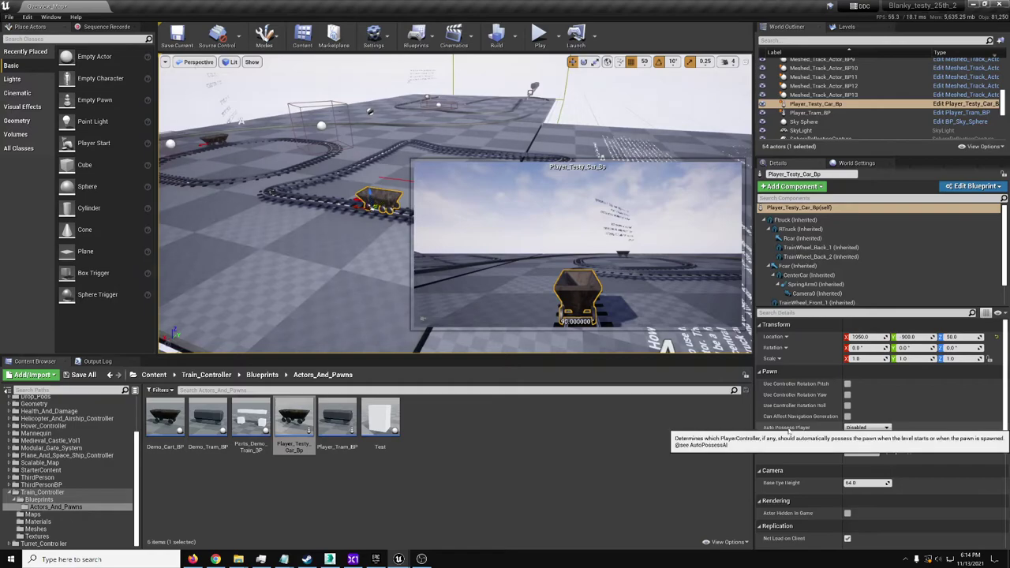
click(857, 427)
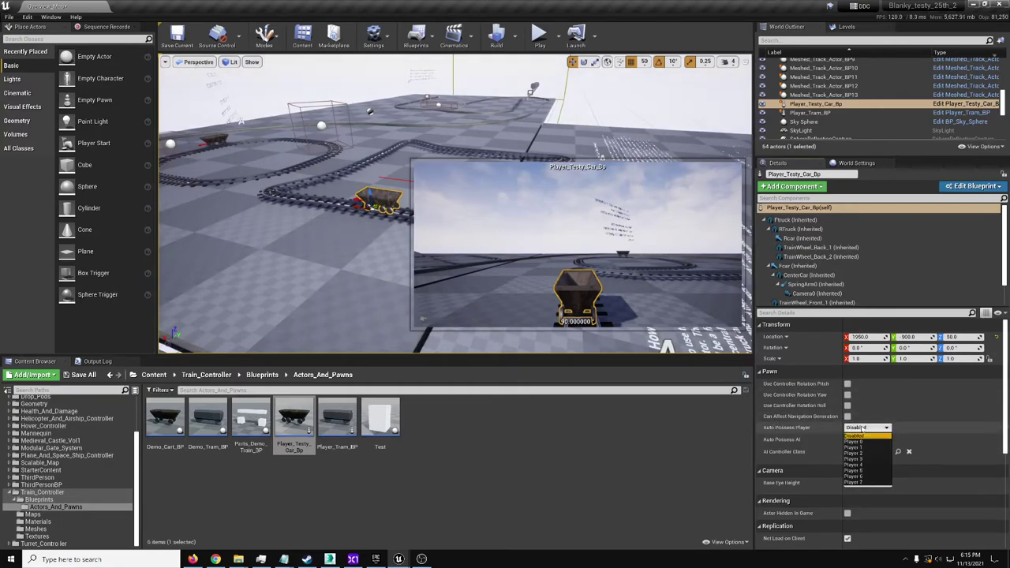
click(855, 441)
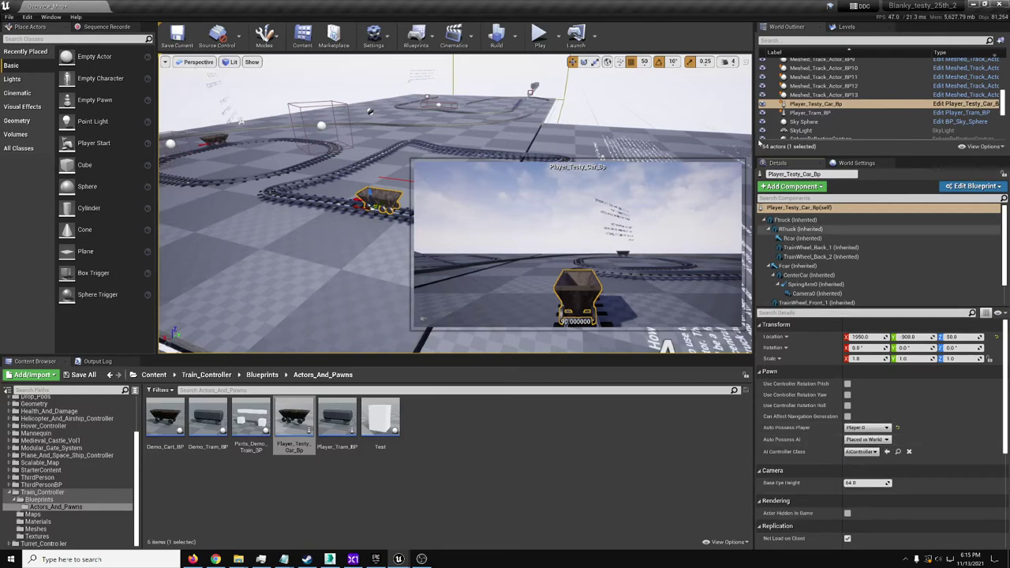
click(541, 36)
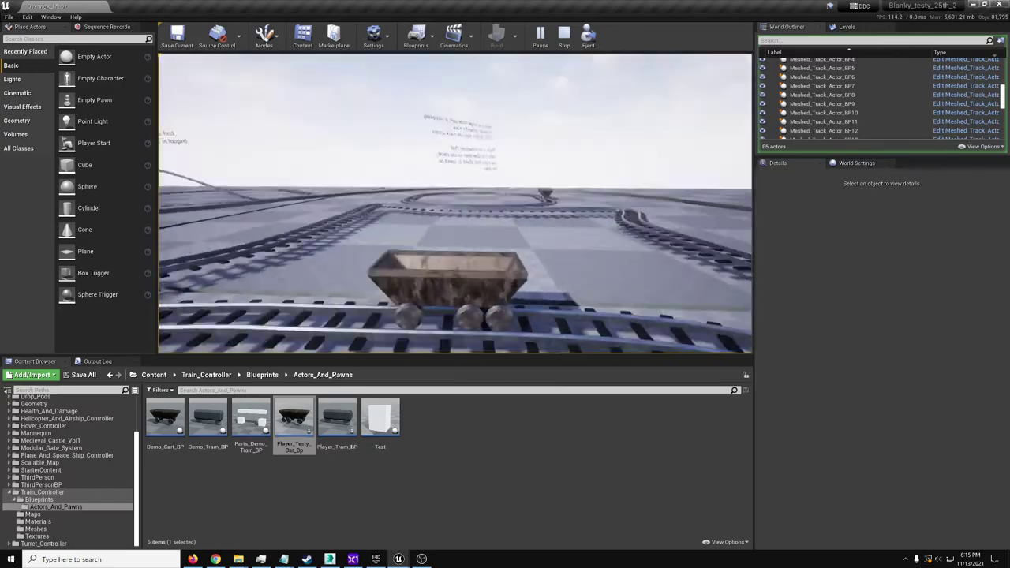
key(Escape)
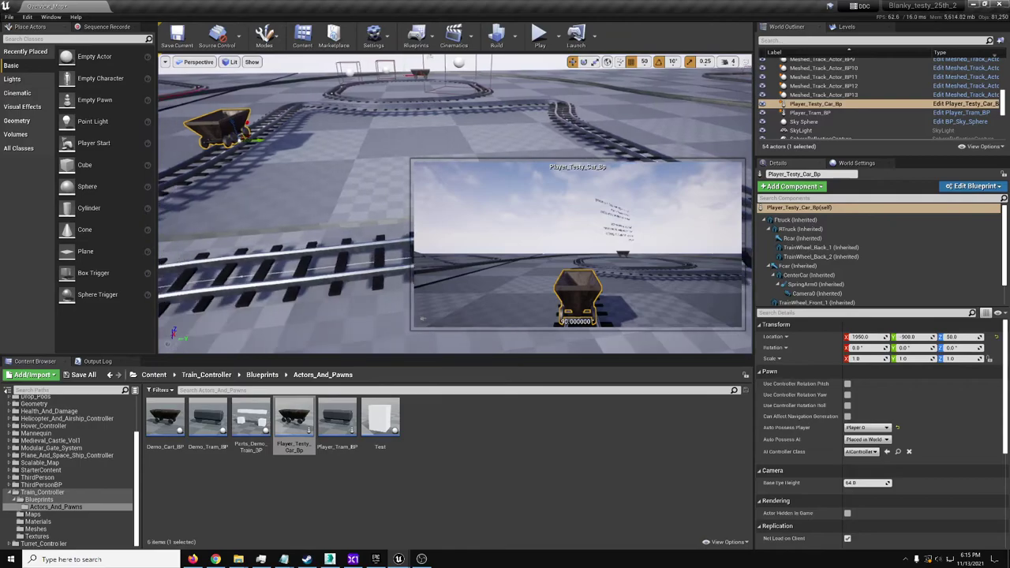
- Select the Train_Automover_1 actor on the small rail loop and locate its blueprint asset in the project content
key(w)
right_drag(315, 221, 339, 267)
right_drag(566, 88, 566, 89)
click(562, 129)
key(w)
right_drag(474, 151, 434, 154)
right_drag(506, 297, 506, 297)
key(ctrl+b)
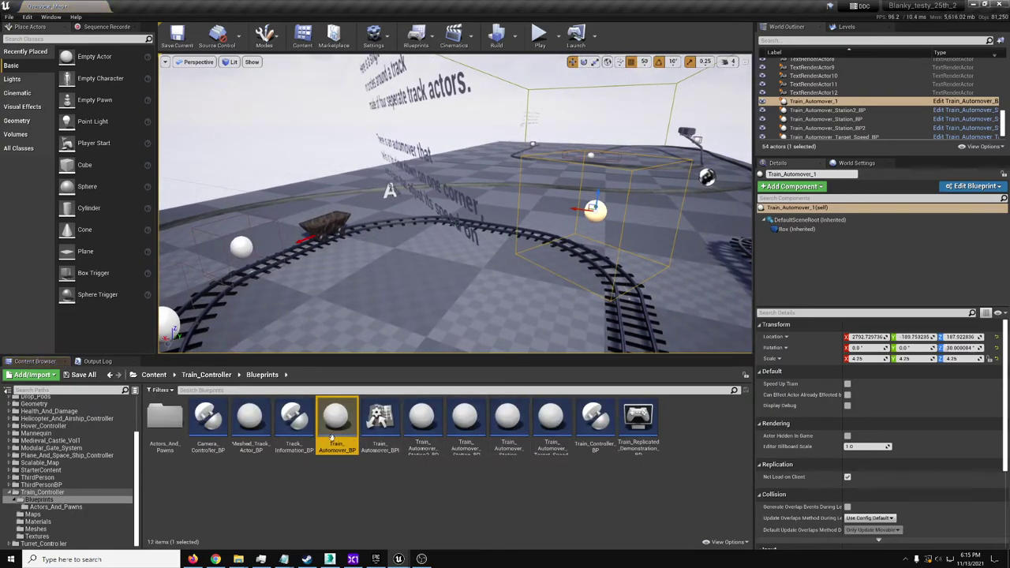
- Look over the automover station and target speed blueprint assets, then reselect Train_Automover_BP
click(465, 446)
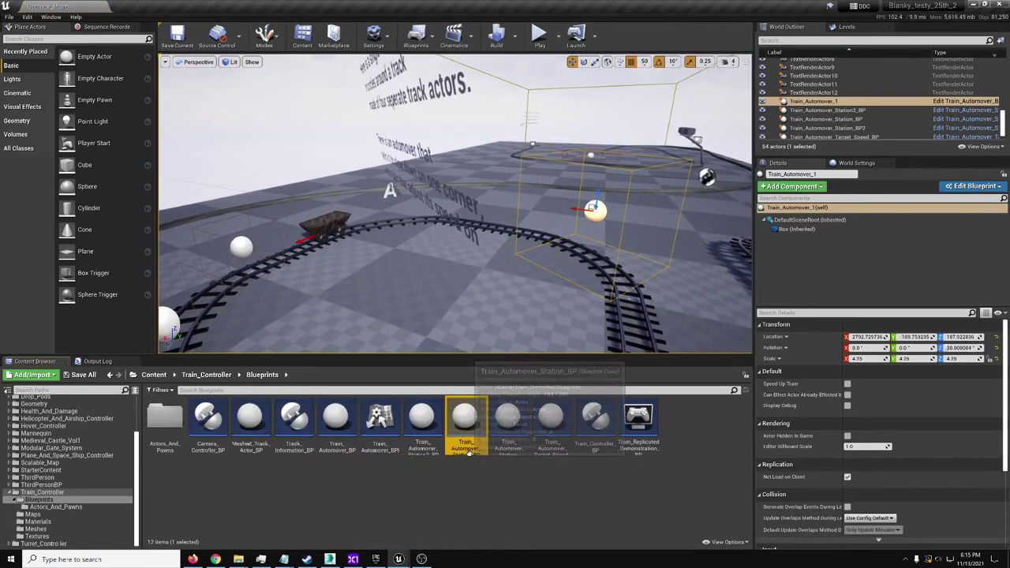
click(550, 447)
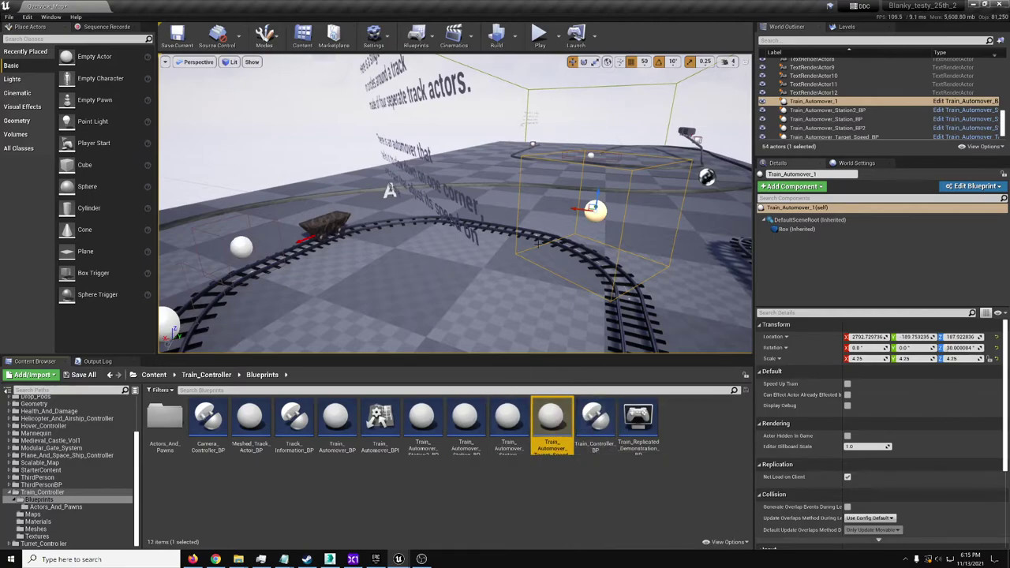
click(337, 423)
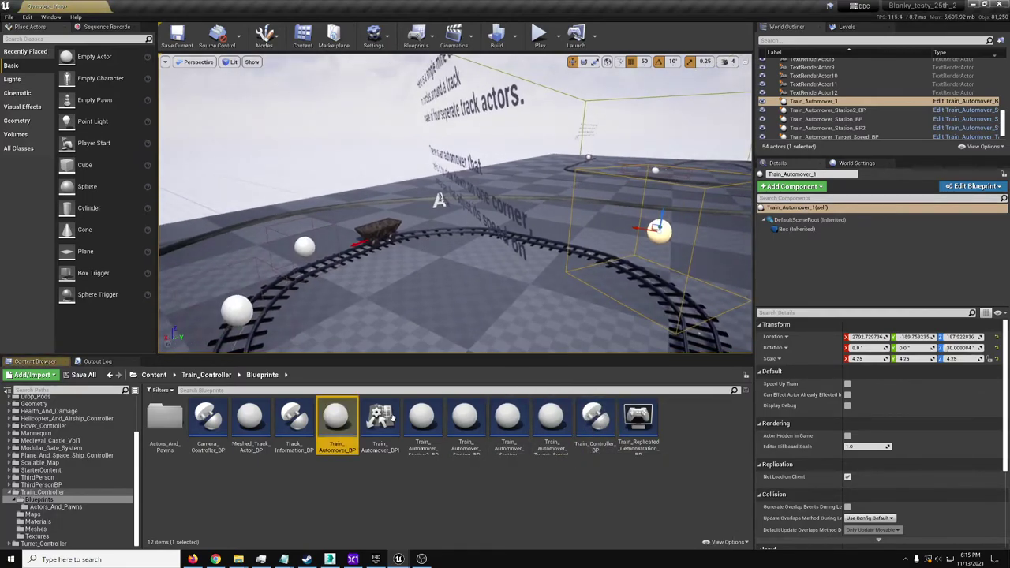
- Open the Train_Automover_BP blueprint and review its overlap event logic through to the New Overlap Triggered call
double_click(346, 424)
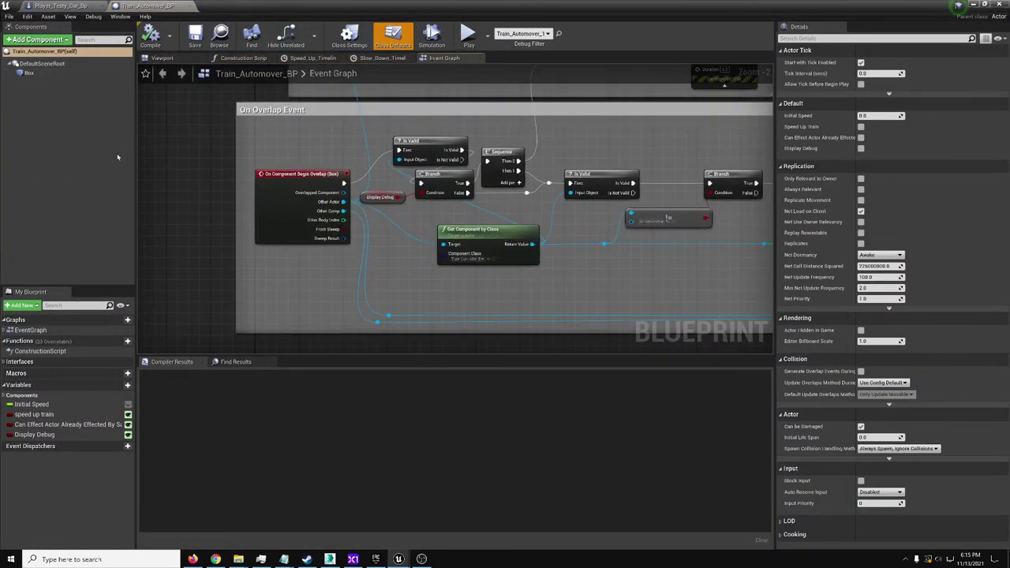
right_drag(651, 264, 347, 234)
scroll(429, 237, down, 2)
scroll(367, 216, up, 4)
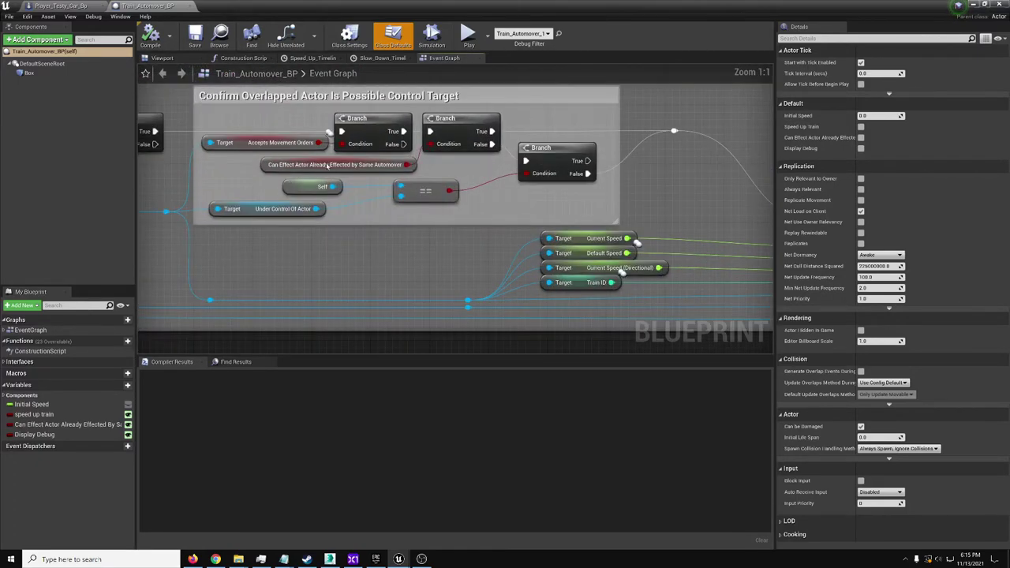
scroll(353, 185, down, 4)
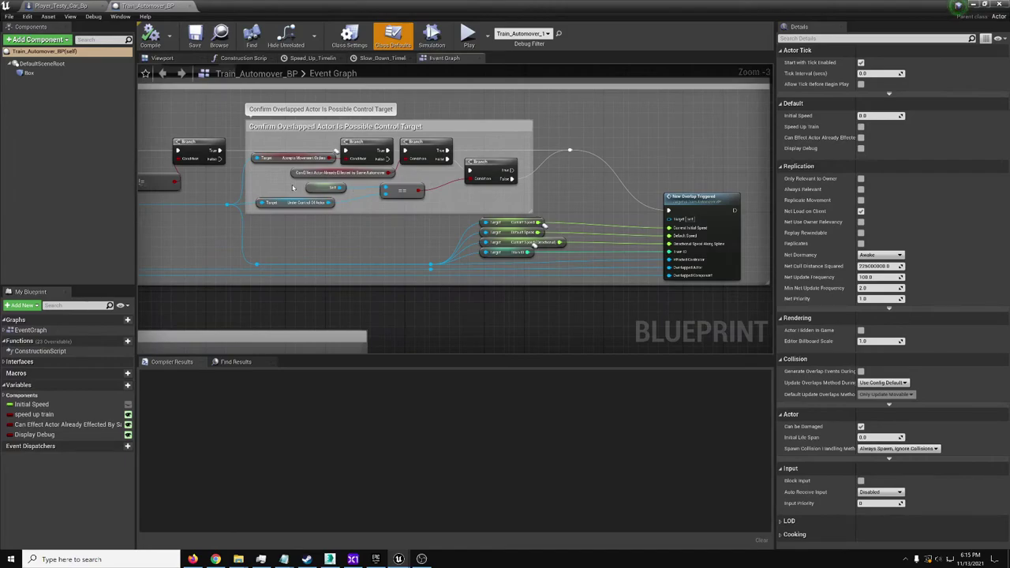
scroll(669, 252, up, 2)
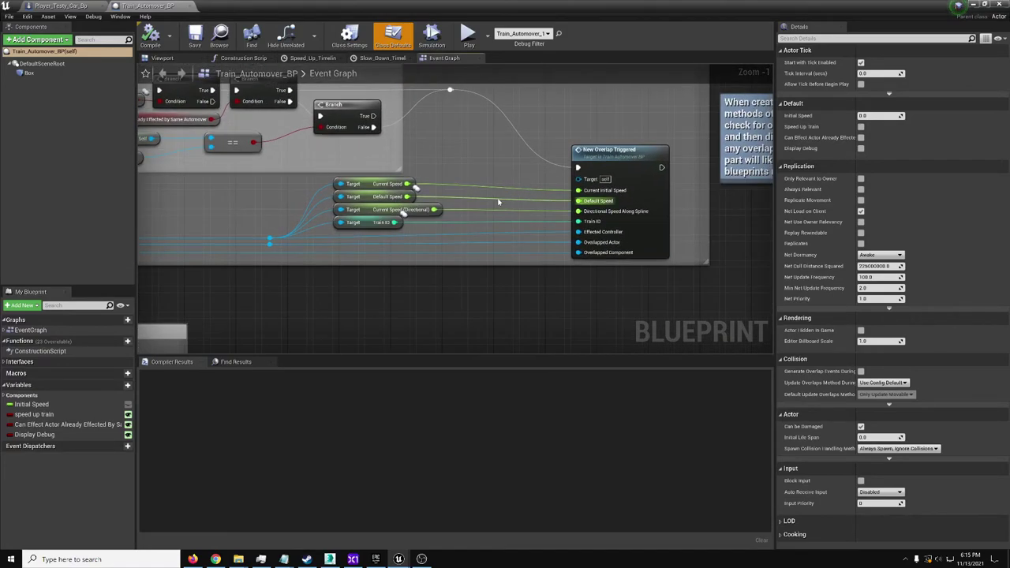
scroll(413, 221, down, 4)
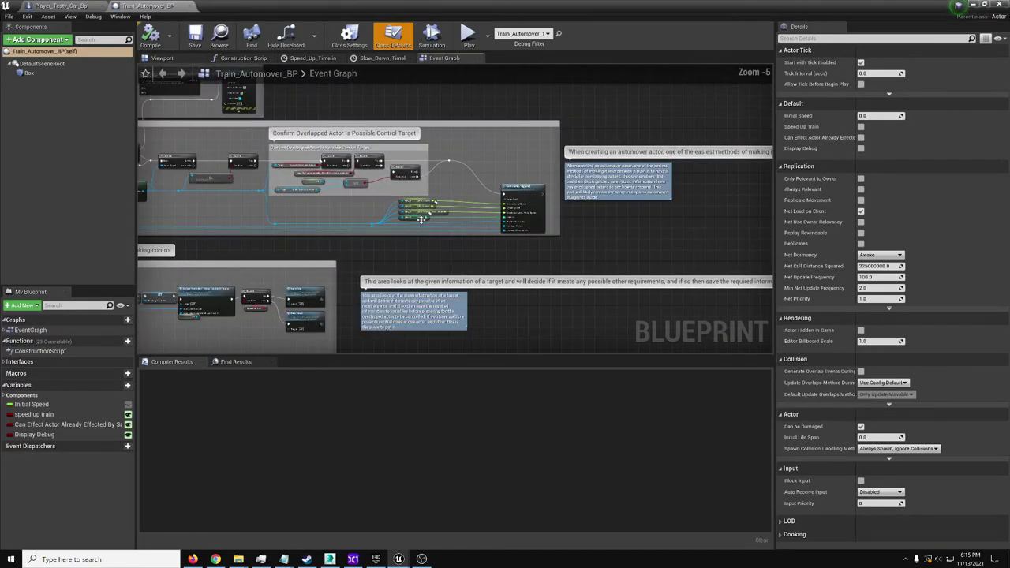
click(985, 6)
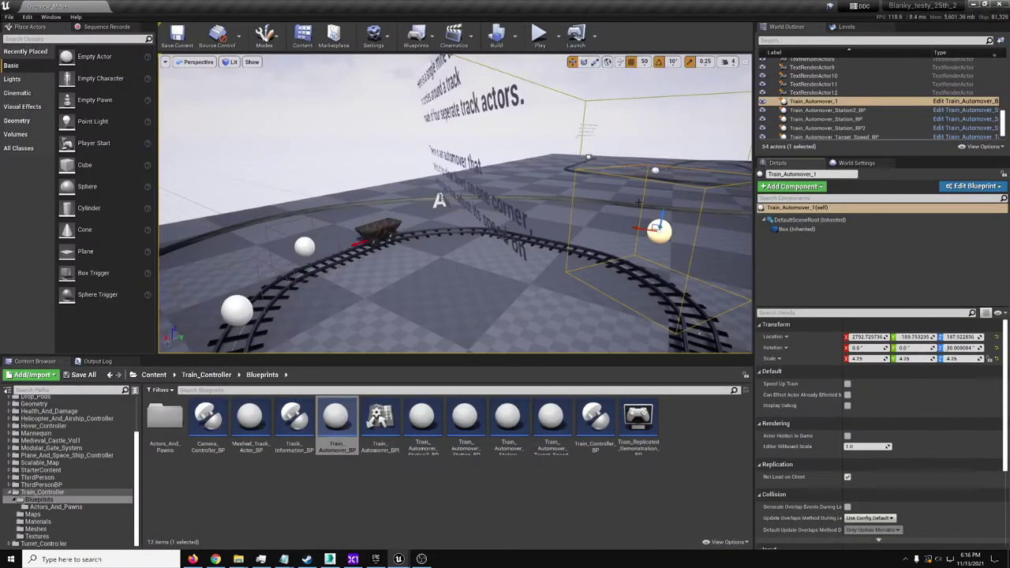
- Inspect the automover on the small rail loop and select Train_Automover_Station_BP on the tram track
key(s)
right_drag(654, 229, 707, 253)
scroll(800, 401, down, 6)
scroll(813, 403, up, 6)
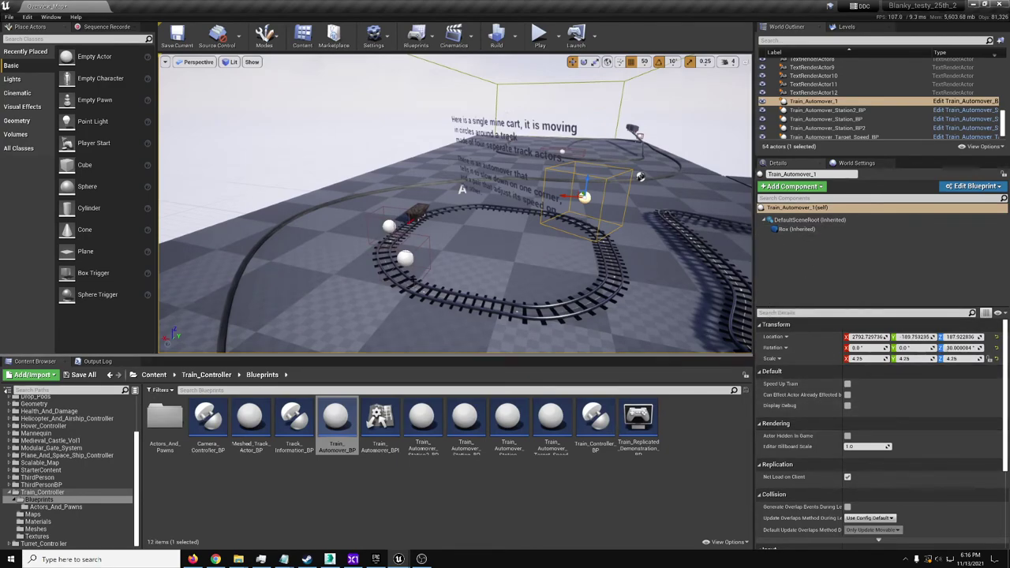
click(404, 258)
key(w)
mouse_move(405, 258)
right_down()
mouse_move(419, 229)
mouse_move(442, 233)
mouse_move(414, 257)
right_up()
click(531, 272)
key(d)
right_drag(531, 271, 553, 300)
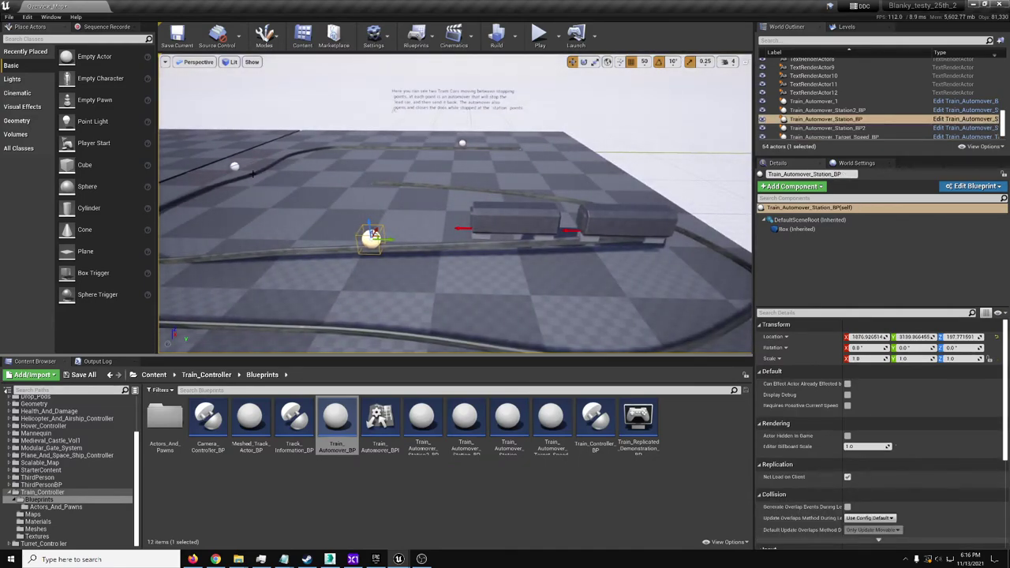
- Simulate the level, watch the two tram cars travel between their station automovers, and stop the simulation
key(a)
right_drag(592, 155, 611, 170)
click(559, 45)
click(584, 113)
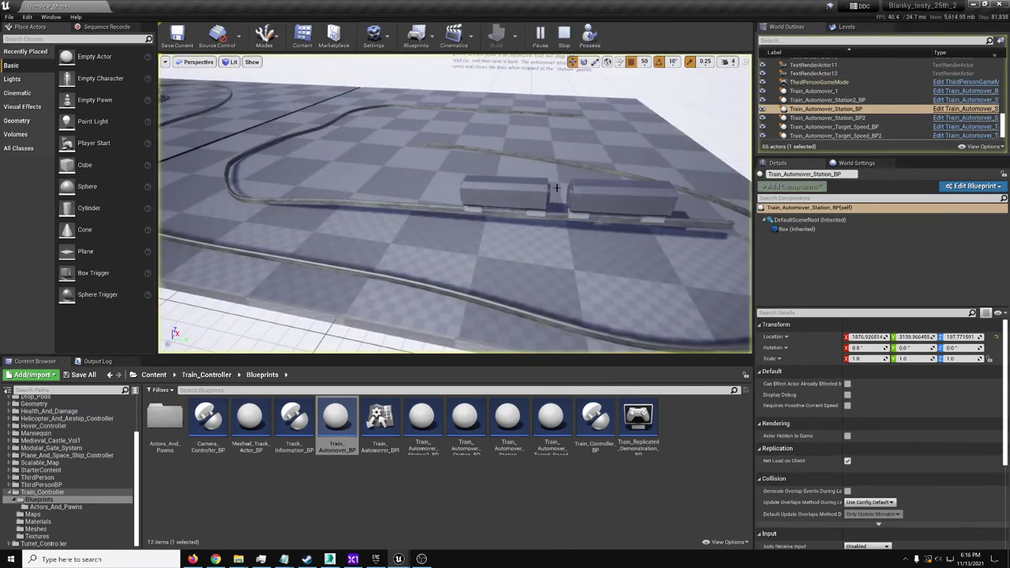
key(d)
right_drag(482, 184, 407, 163)
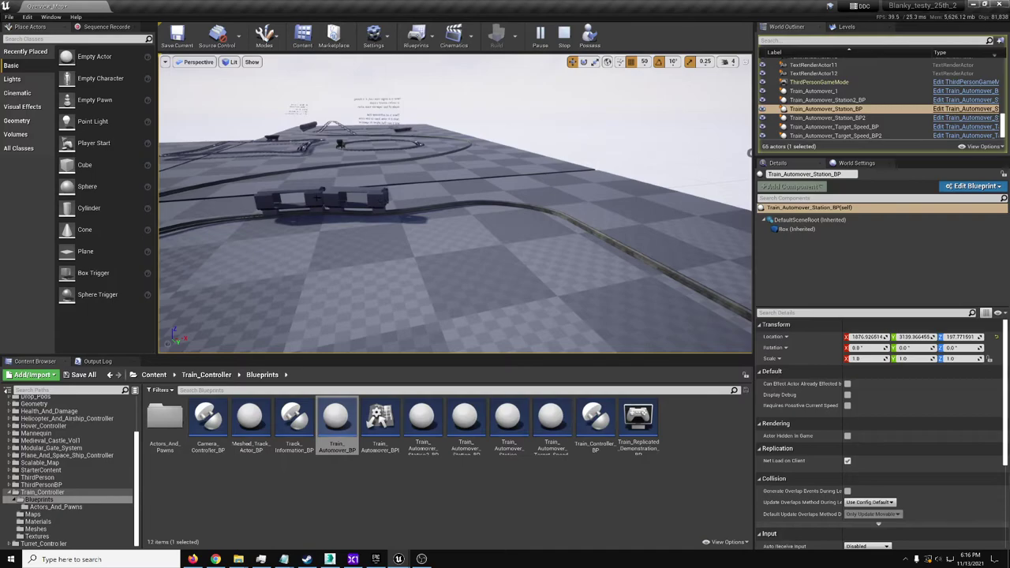
right_drag(339, 222, 490, 243)
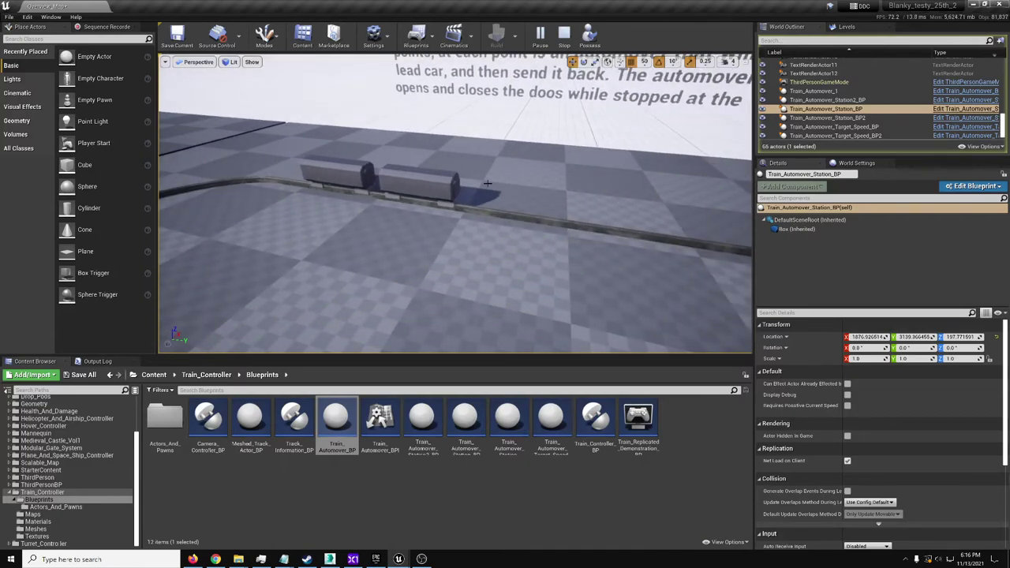
right_drag(480, 181, 480, 181)
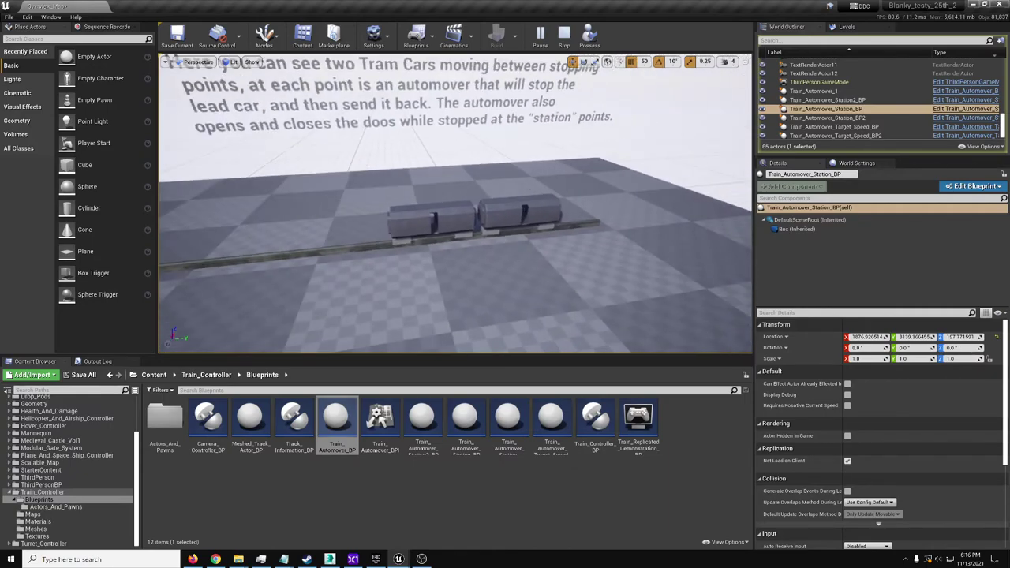
right_drag(404, 253, 403, 253)
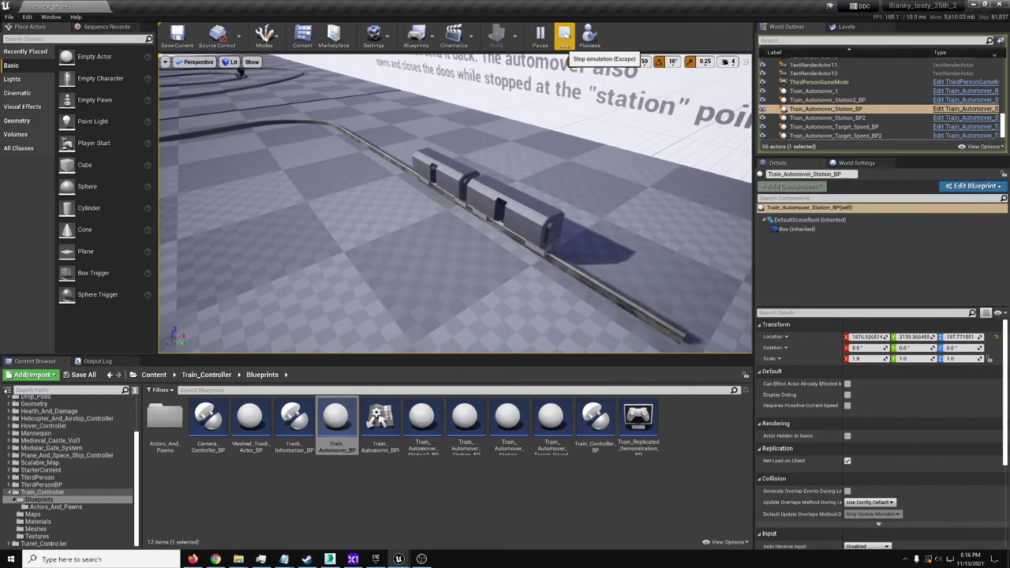
click(564, 35)
- Check the three linked mine carts on the rail loop and select the lead one, Demo_Cart_BP3
right_drag(477, 196, 455, 203)
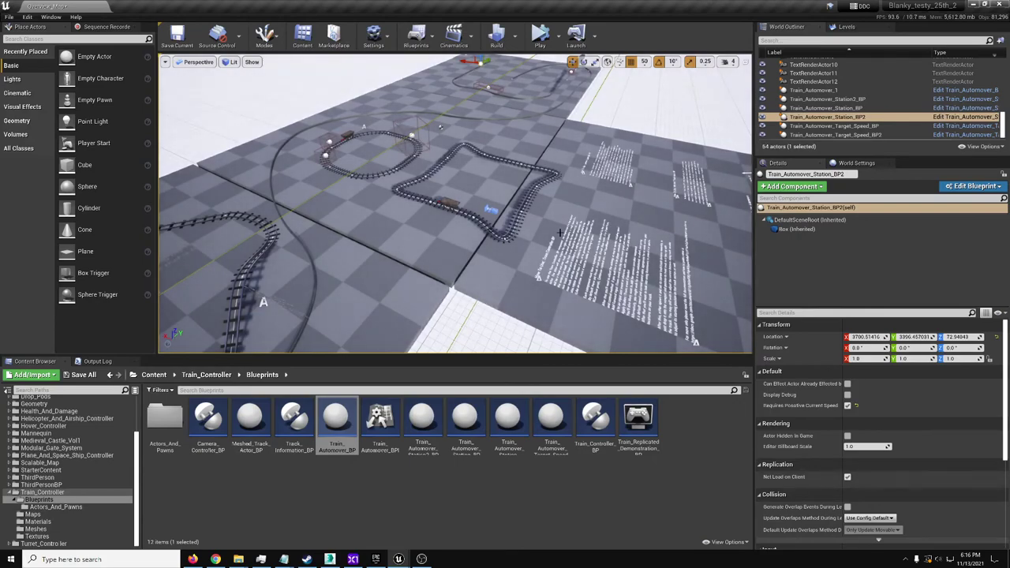
right_drag(561, 233, 561, 233)
right_drag(677, 154, 362, 245)
right_drag(408, 206, 484, 175)
click(480, 215)
right_drag(480, 214, 401, 198)
click(459, 219)
click(544, 212)
click(371, 221)
- Add one element to the Train Cars Array of Demo_Cart_BP3's Train_Controller_BP component and expand the array
click(812, 288)
scroll(797, 410, down, 5)
scroll(797, 410, down, 3)
scroll(782, 427, down, 2)
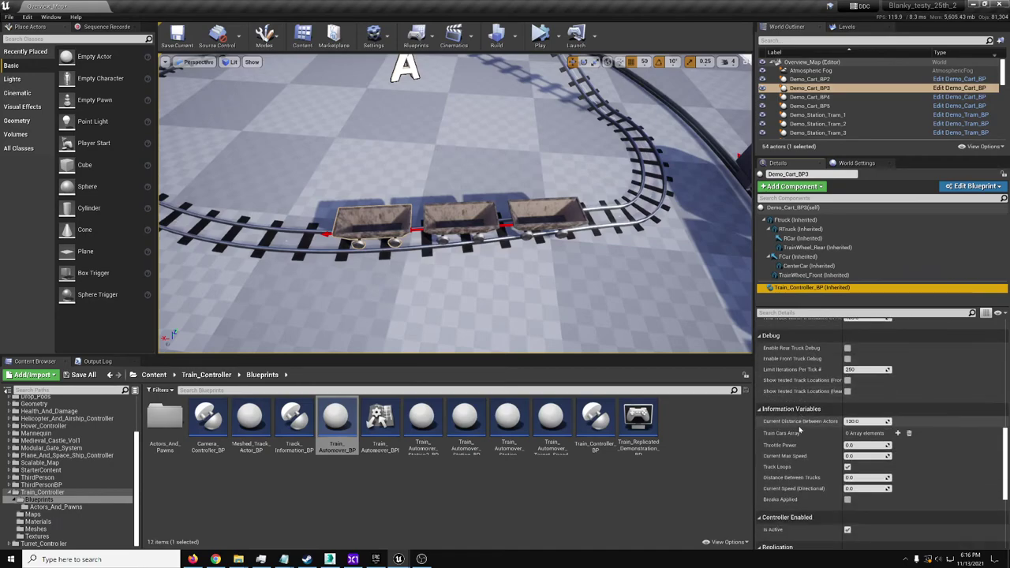
scroll(465, 255, down, 5)
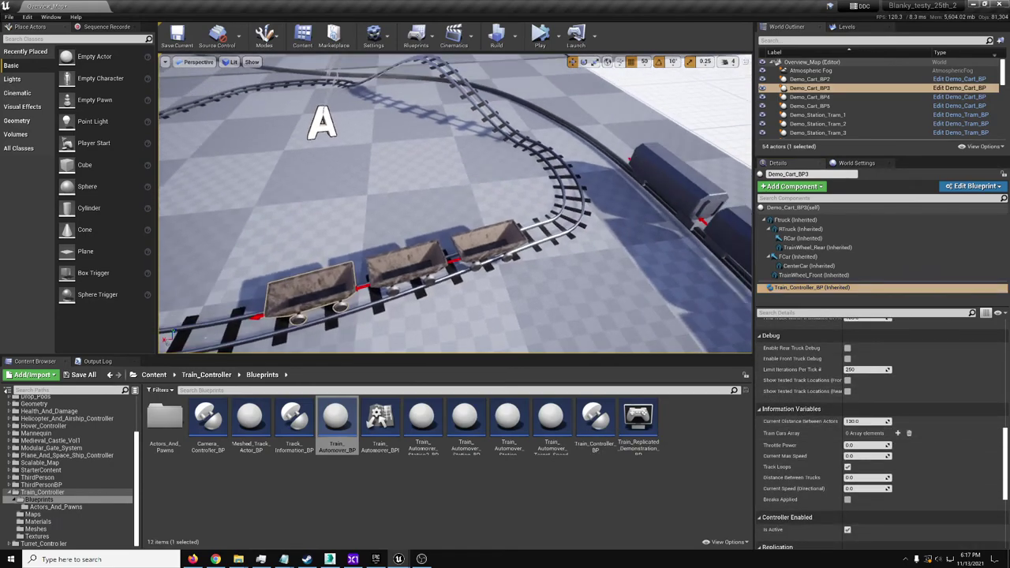
click(897, 435)
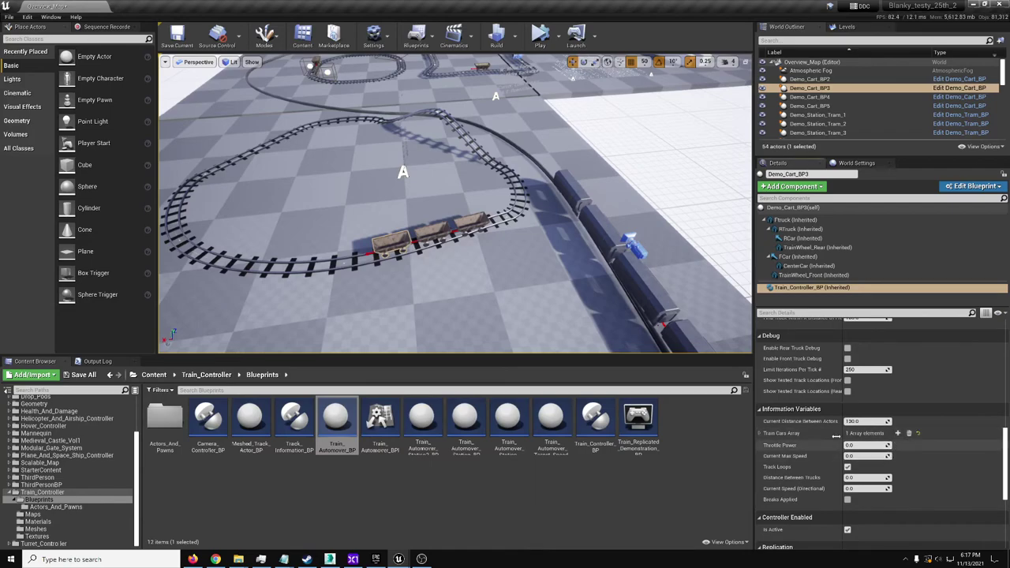
click(762, 434)
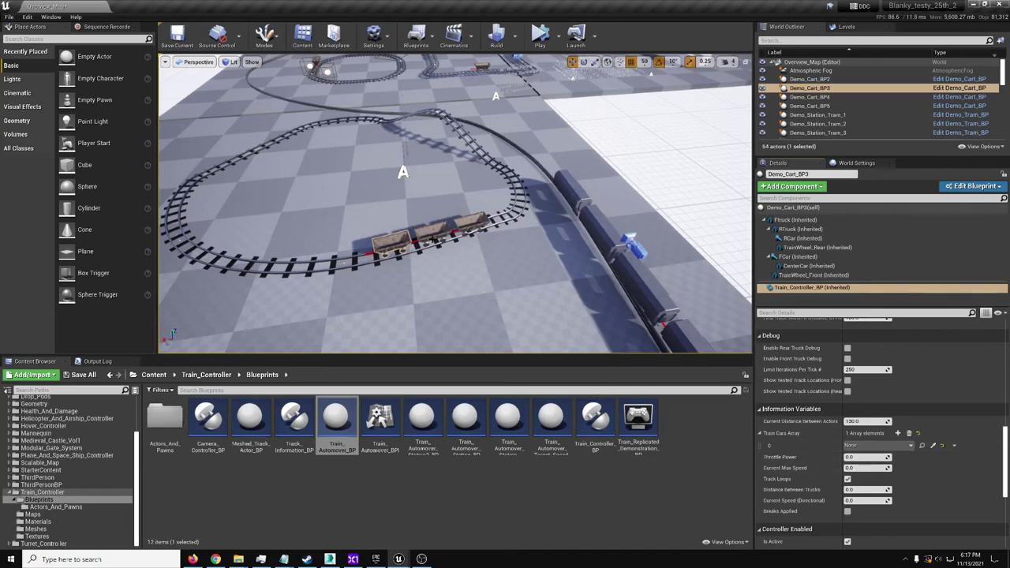
- Open the level blueprint and examine how the mining cars train array is set
right_drag(460, 243, 403, 225)
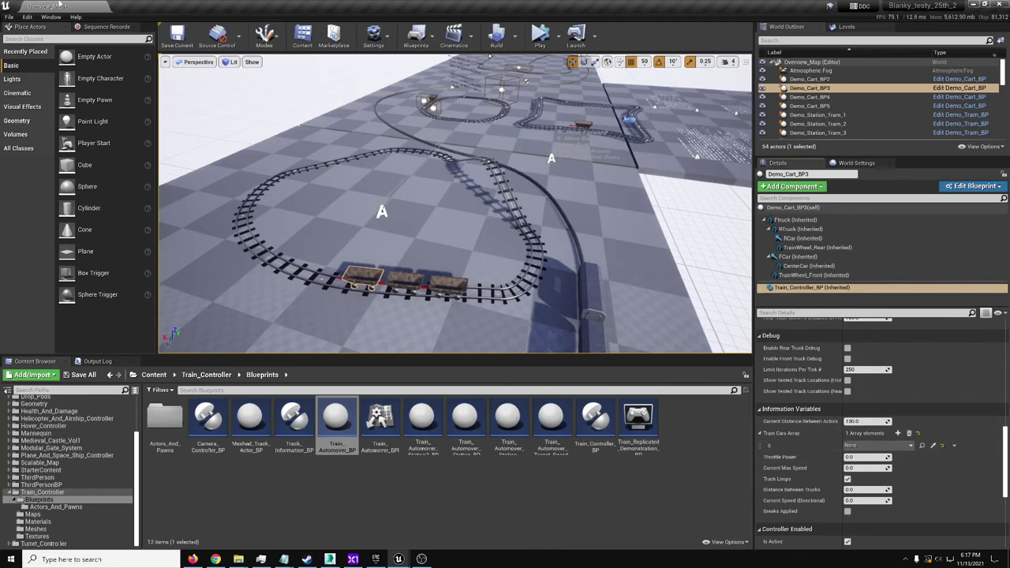
click(416, 36)
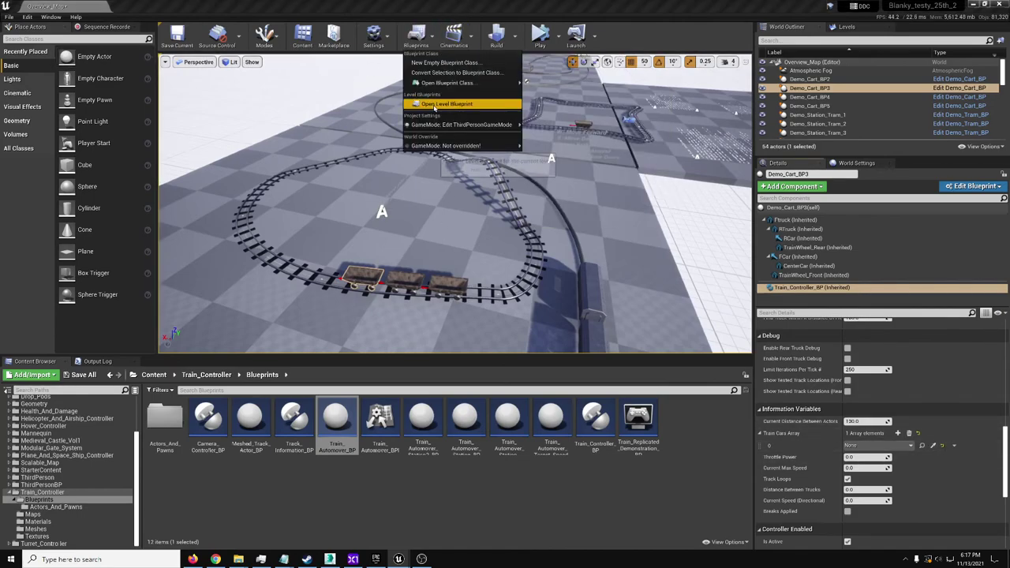
click(447, 103)
scroll(624, 187, up, 7)
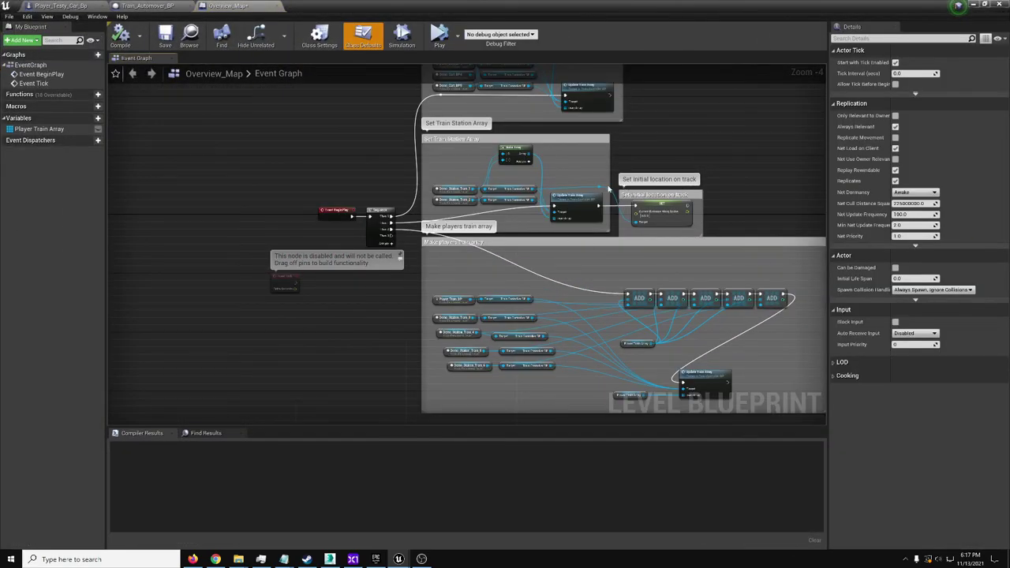
right_drag(652, 139, 615, 250)
scroll(489, 178, up, 4)
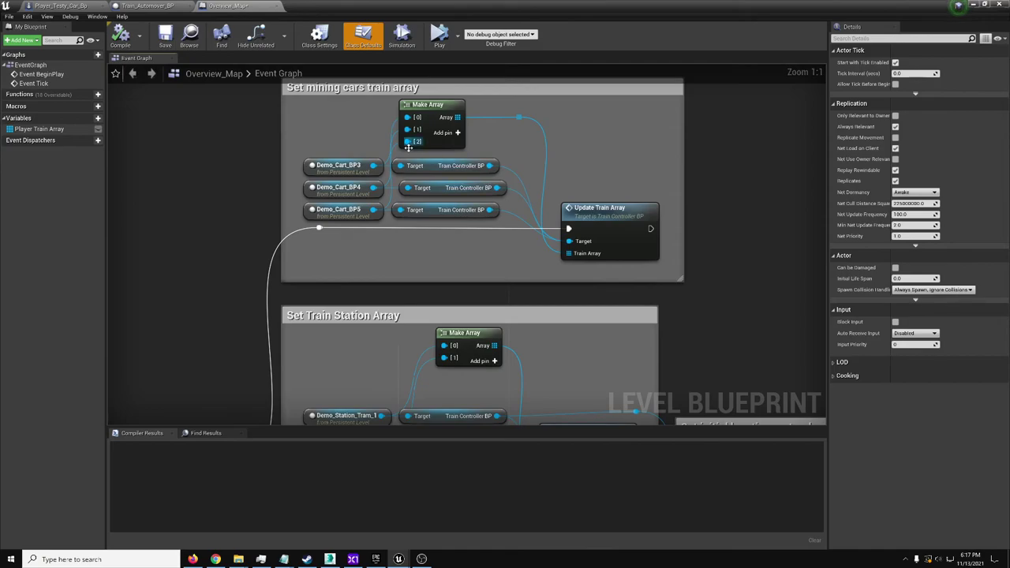
- Highlight the mining cars' controller and cart reference nodes, look over the station and player train arrays, and return to the level
scroll(346, 168, down, 3)
drag(361, 147, 374, 221)
drag(440, 223, 448, 162)
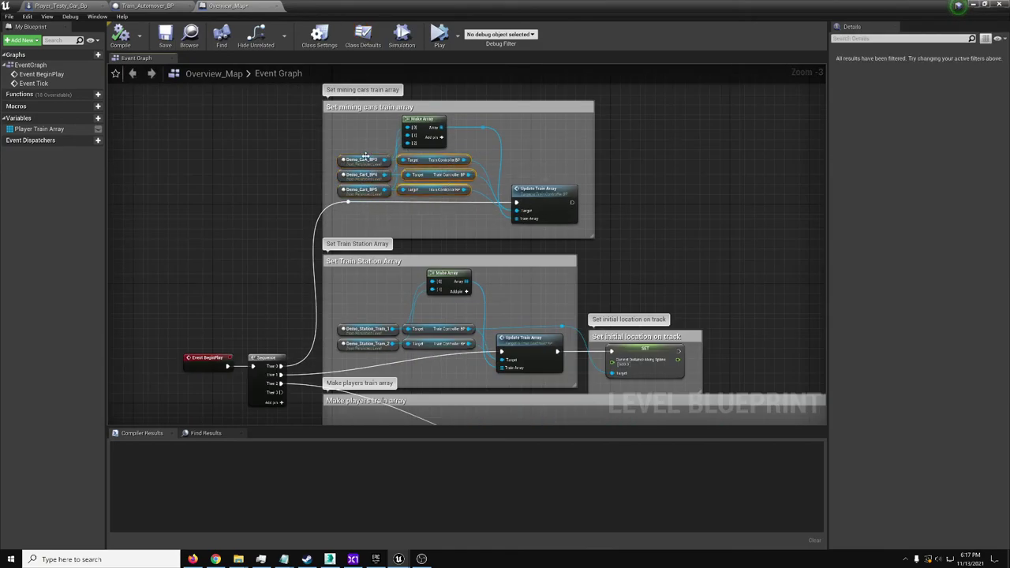
drag(365, 156, 396, 195)
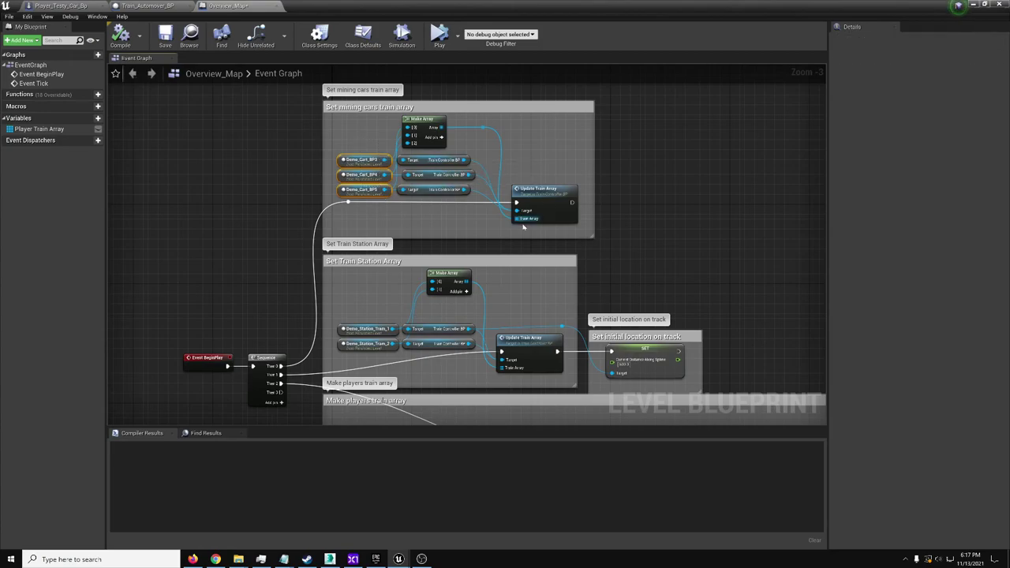
right_drag(641, 269, 537, 81)
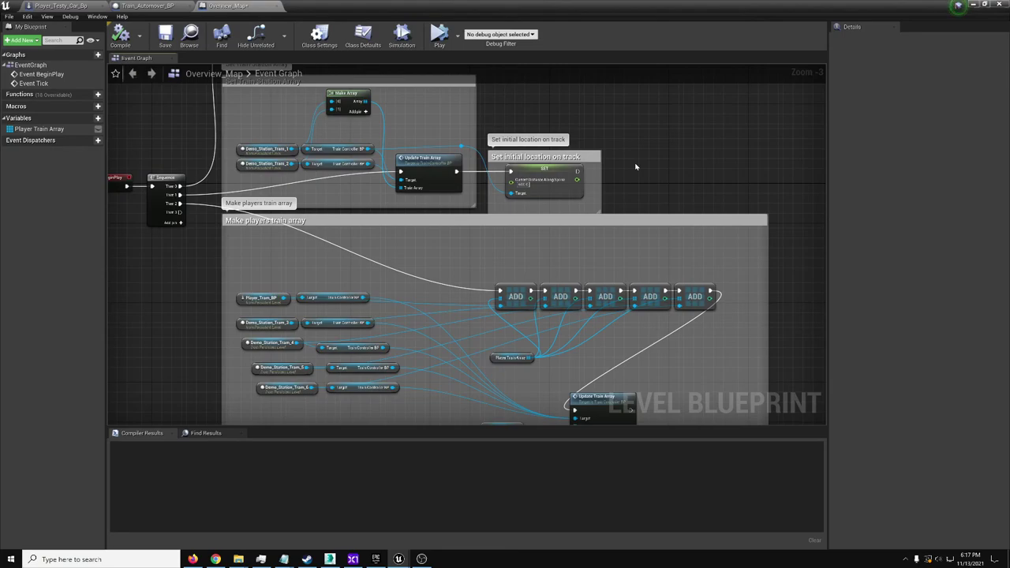
scroll(636, 167, down, 2)
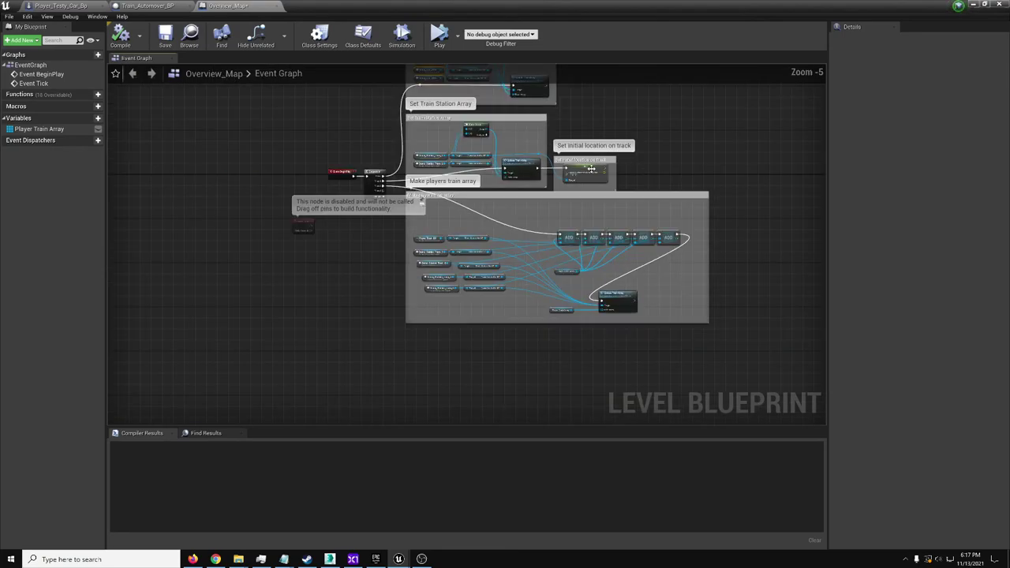
click(997, 6)
right_drag(524, 253, 603, 261)
mouse_move(373, 248)
right_down()
mouse_move(395, 245)
mouse_move(399, 225)
mouse_move(387, 256)
mouse_move(373, 249)
right_up()
right_drag(559, 252, 450, 250)
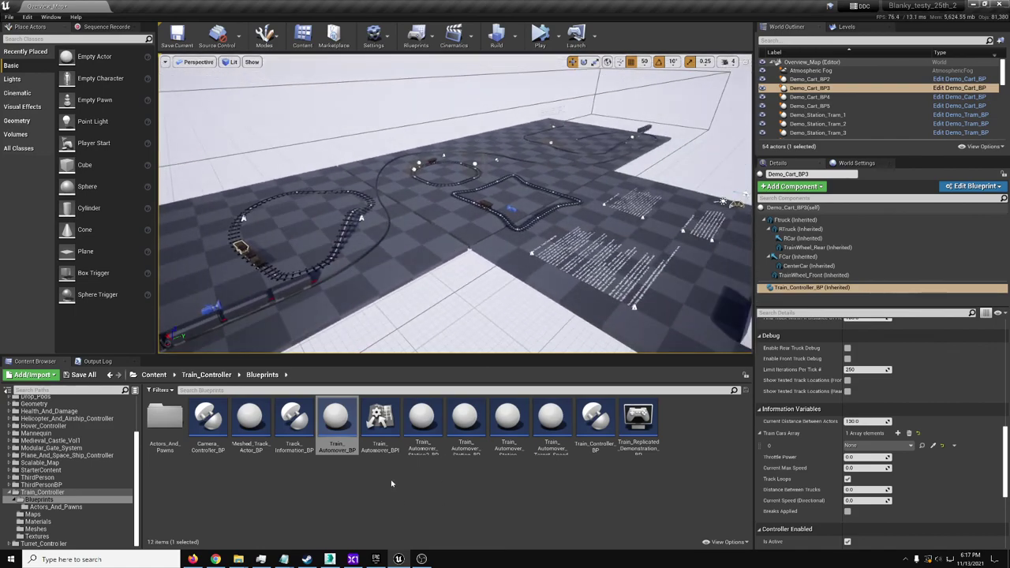
mouse_move(465, 244)
right_down()
mouse_move(450, 229)
mouse_move(458, 246)
right_up()
key(w)
right_drag(411, 300, 410, 300)
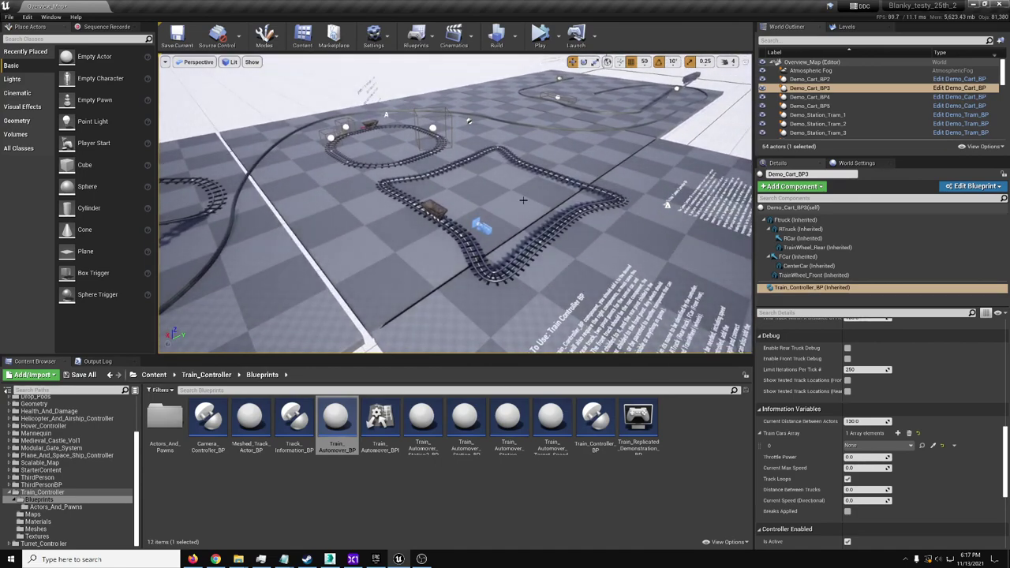
right_drag(523, 199, 526, 177)
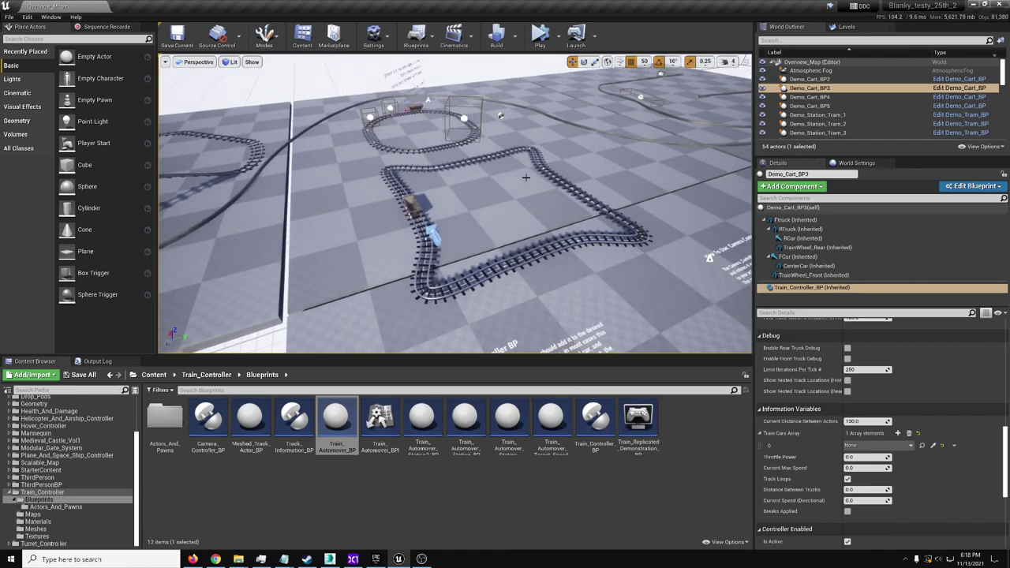